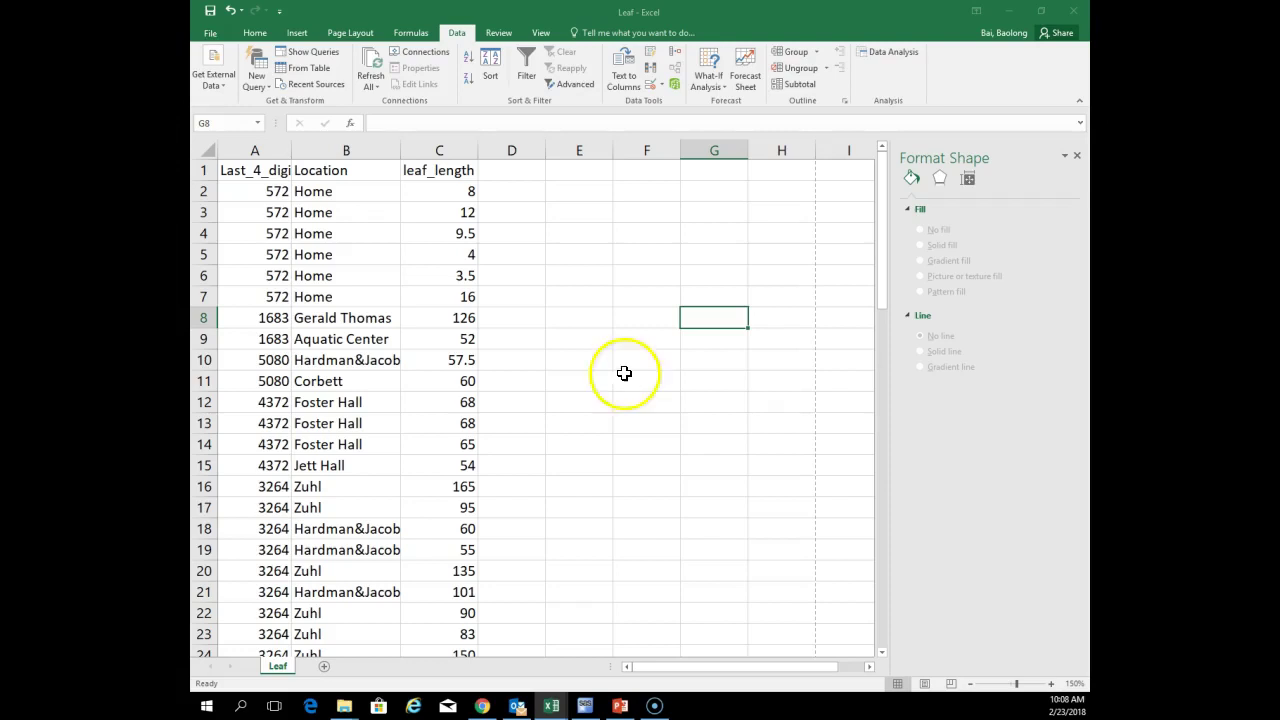
# Check the installed Office edition in the account information and return to the Leaf worksheet
pyautogui.click(212, 36)
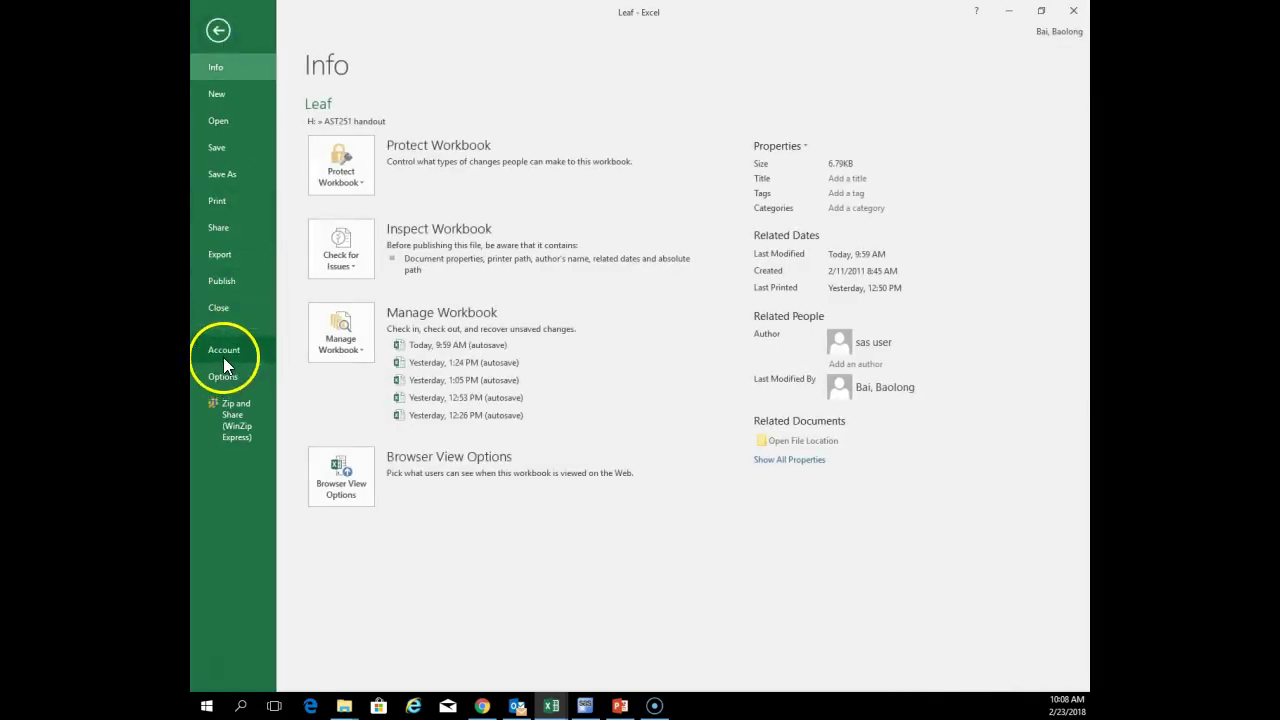
pyautogui.click(224, 355)
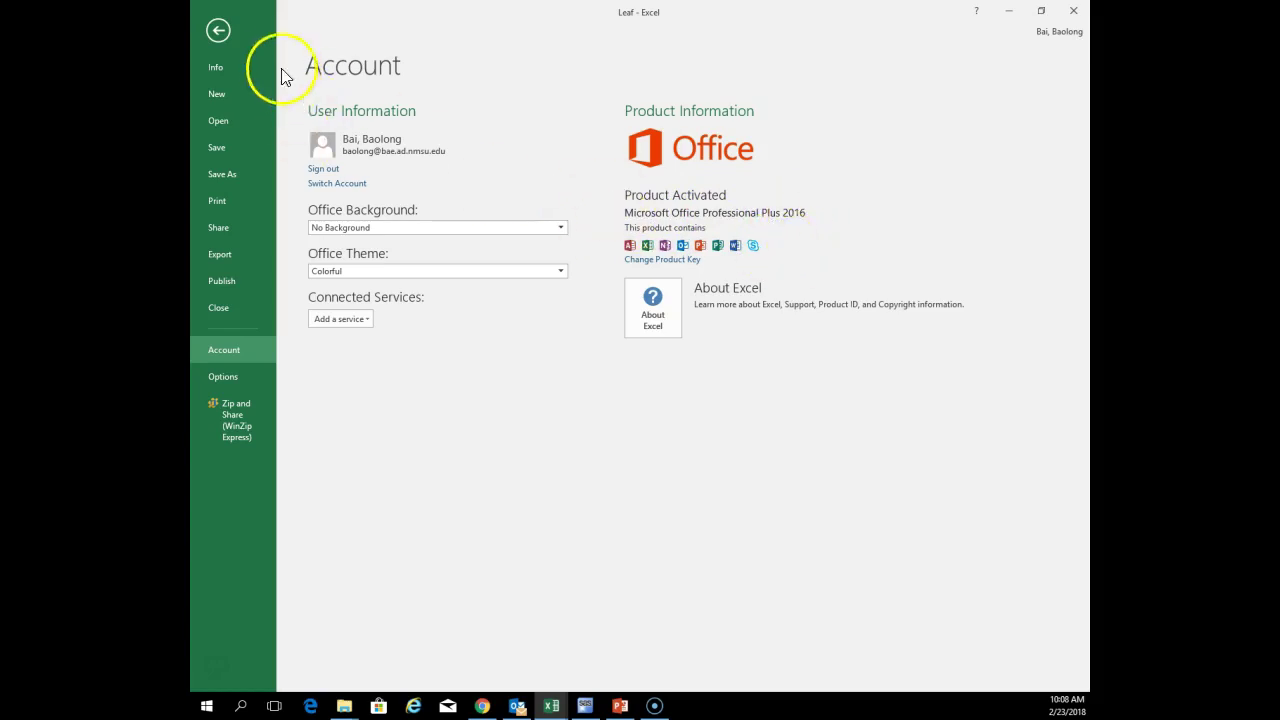
pyautogui.click(227, 36)
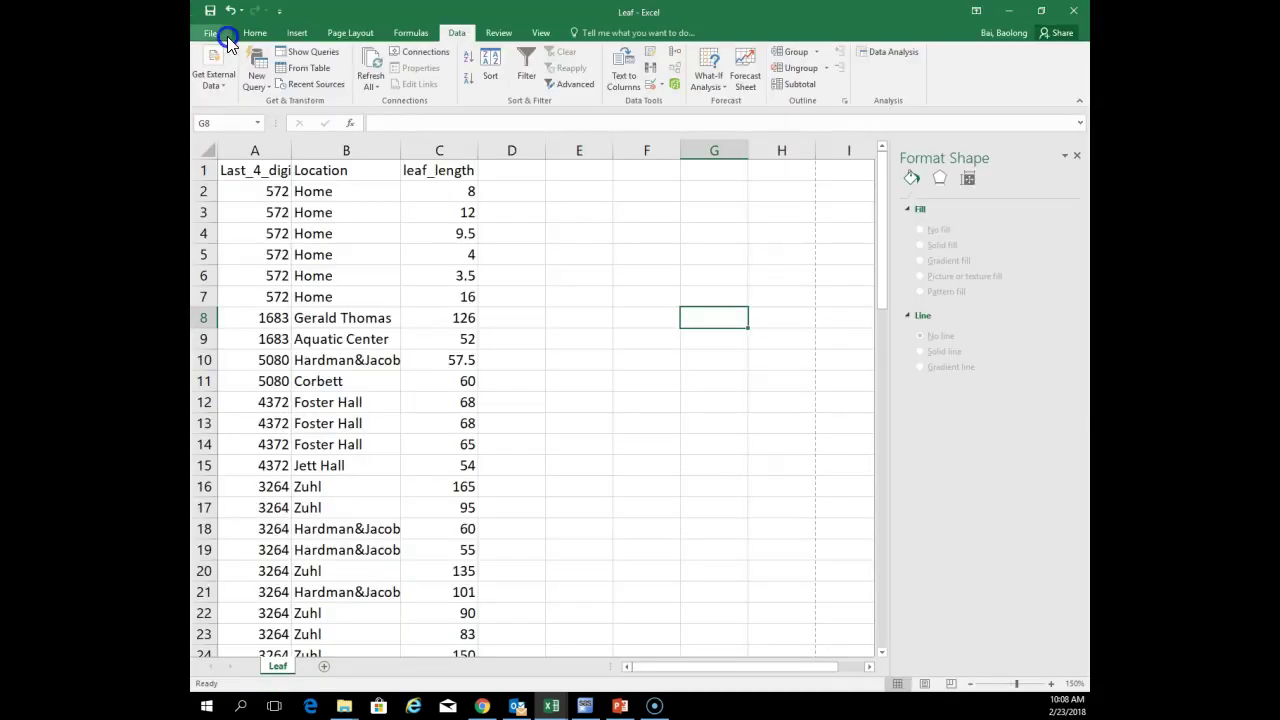
pyautogui.click(570, 300)
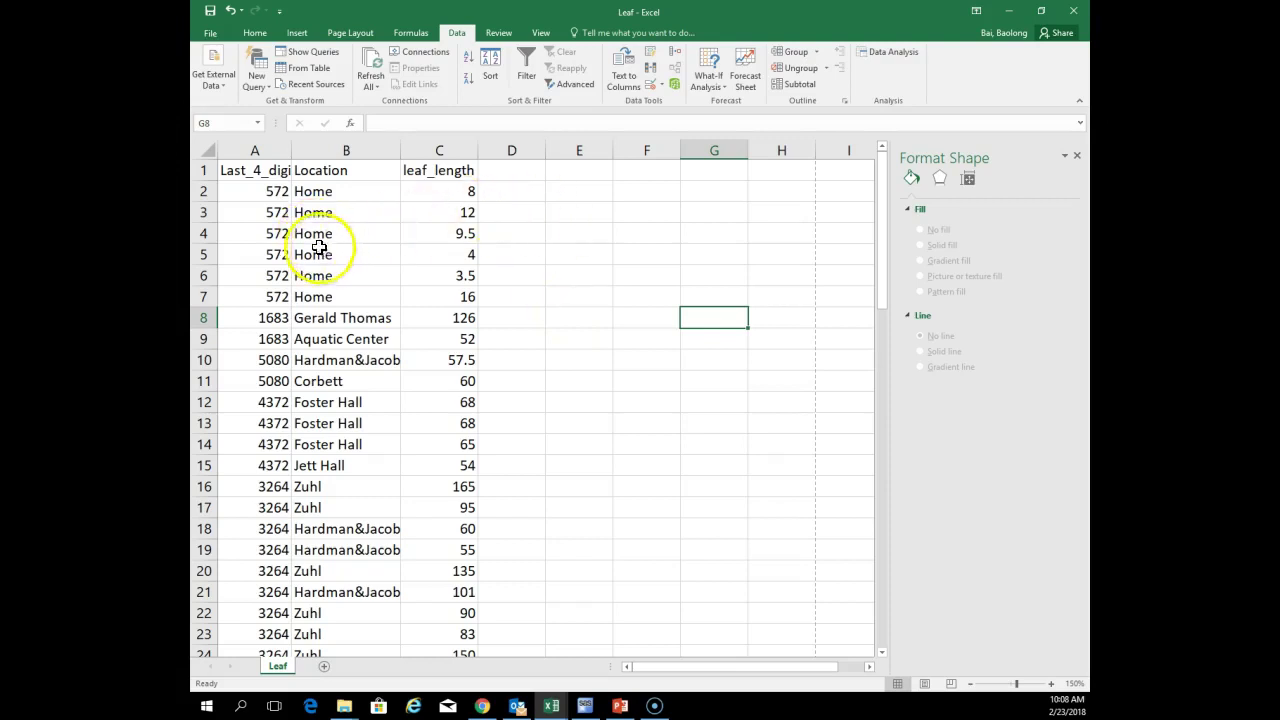
# Examine the headers and sample values of the ID digits, Location and leaf_length columns
pyautogui.click(276, 208)
pyautogui.click(336, 210)
pyautogui.click(472, 214)
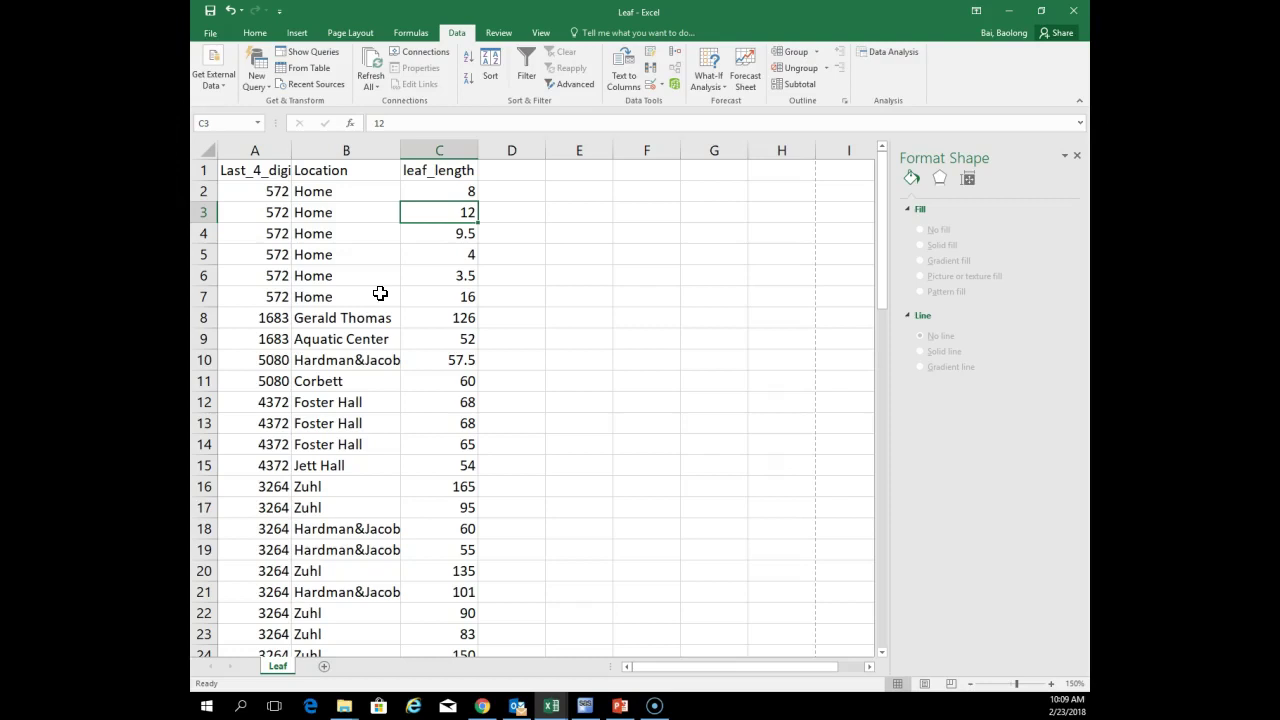
pyautogui.click(272, 170)
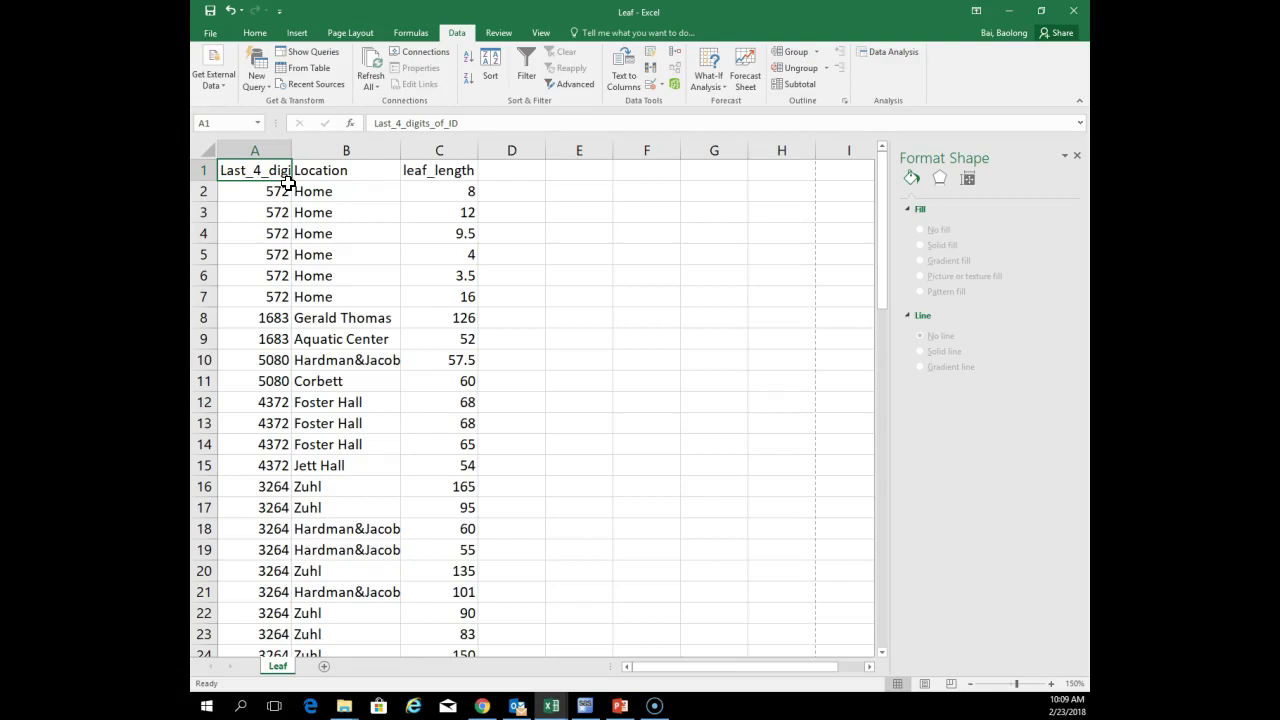
pyautogui.click(337, 172)
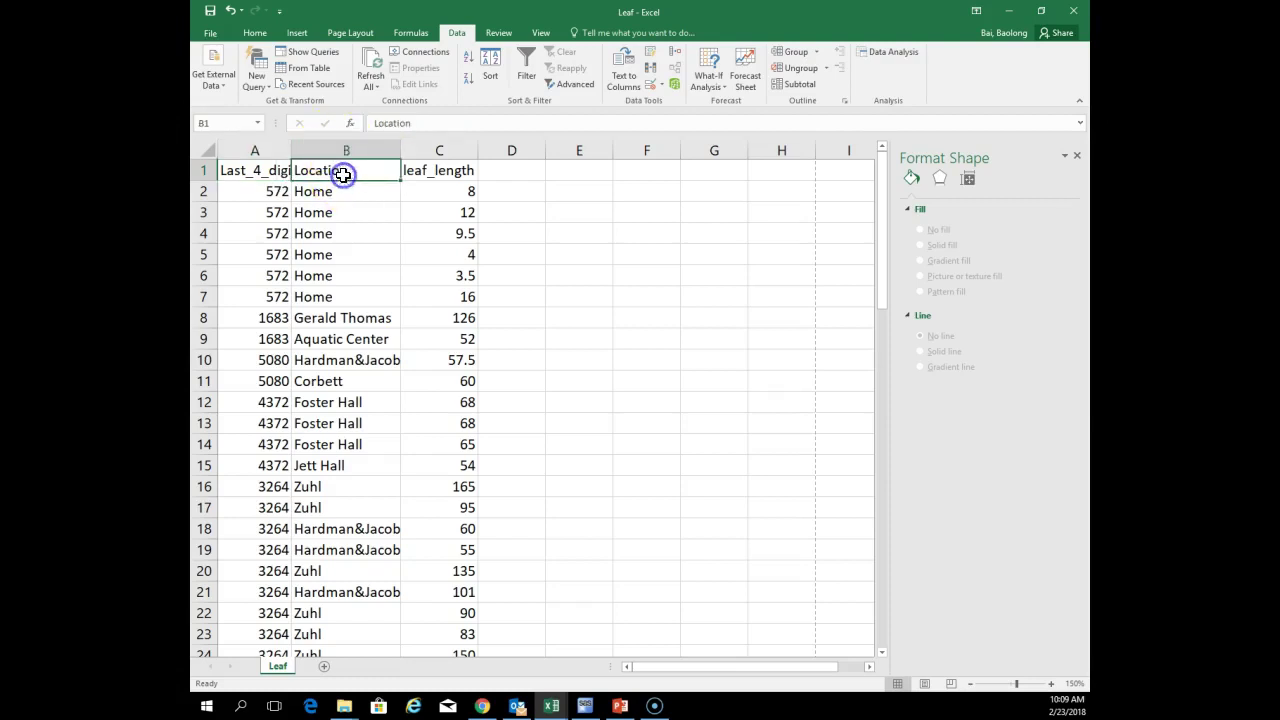
pyautogui.click(429, 171)
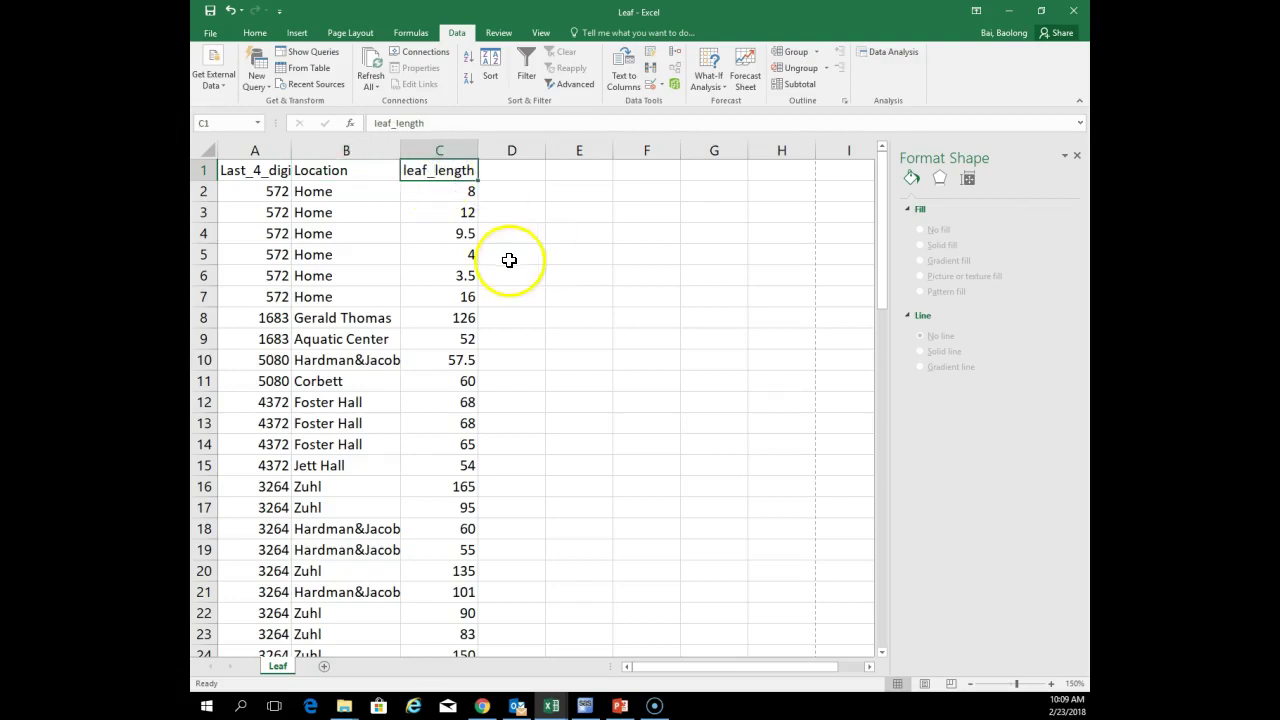
pyautogui.click(341, 172)
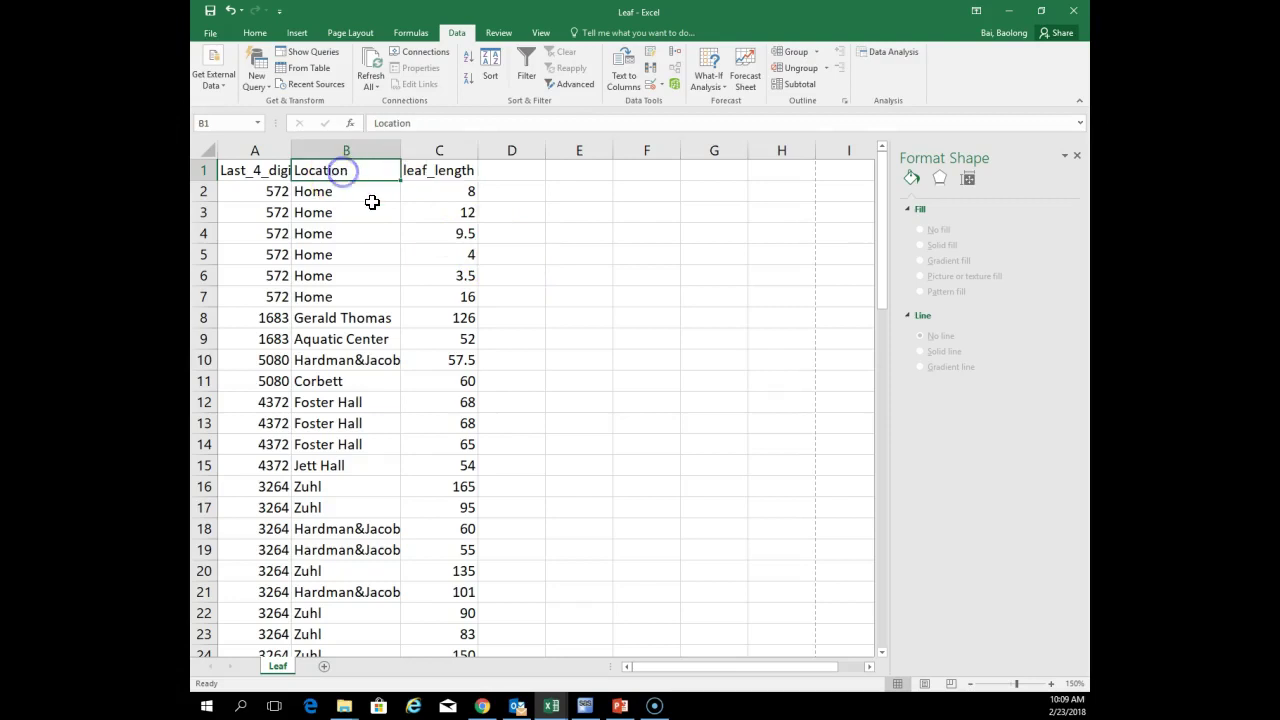
pyautogui.click(449, 170)
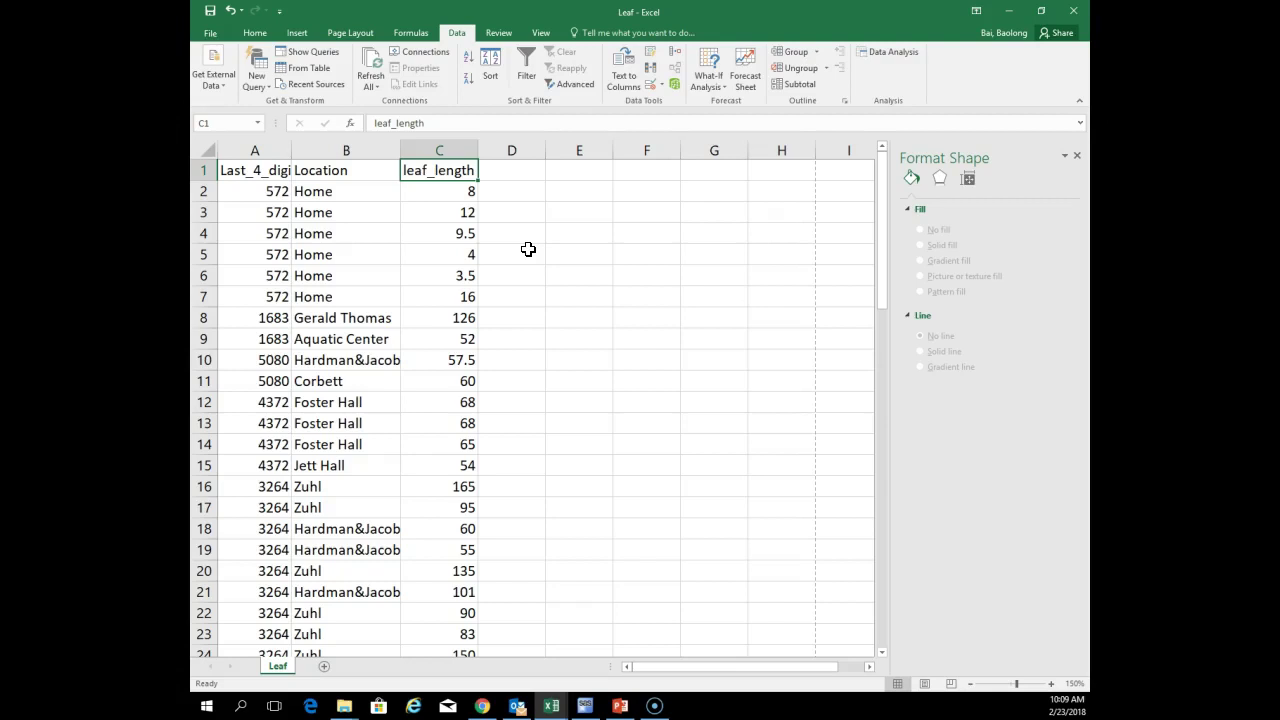
pyautogui.click(340, 170)
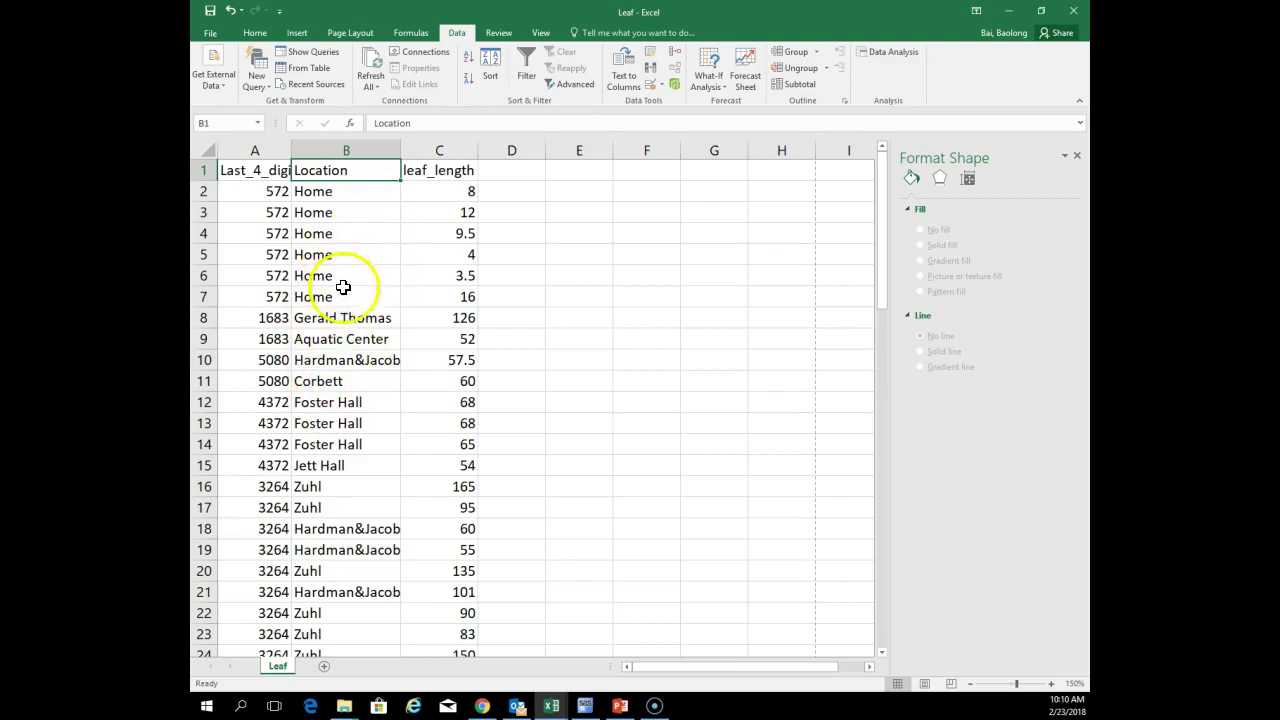
# Look through the Location column down to the last records to see which locations it contains
pyautogui.scroll(-4, 350, 365)
pyautogui.scroll(-7, 362, 380)
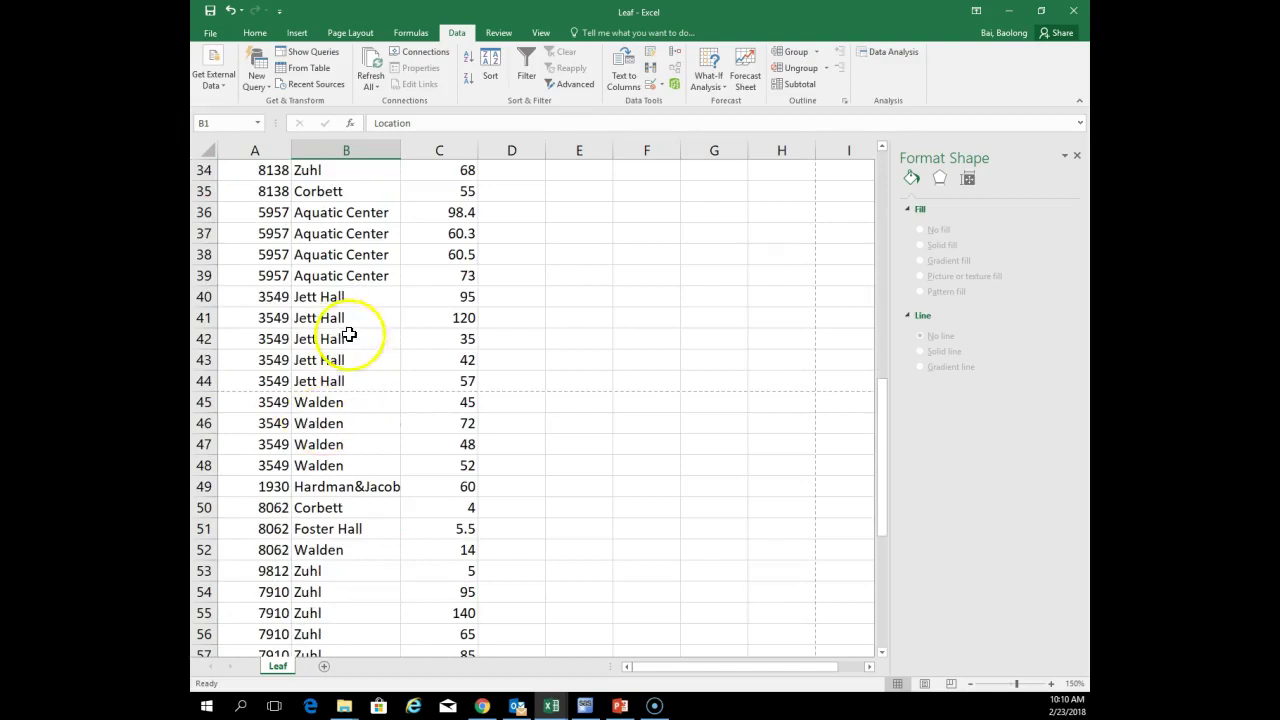
pyautogui.scroll(-7, 340, 389)
pyautogui.scroll(18, 345, 389)
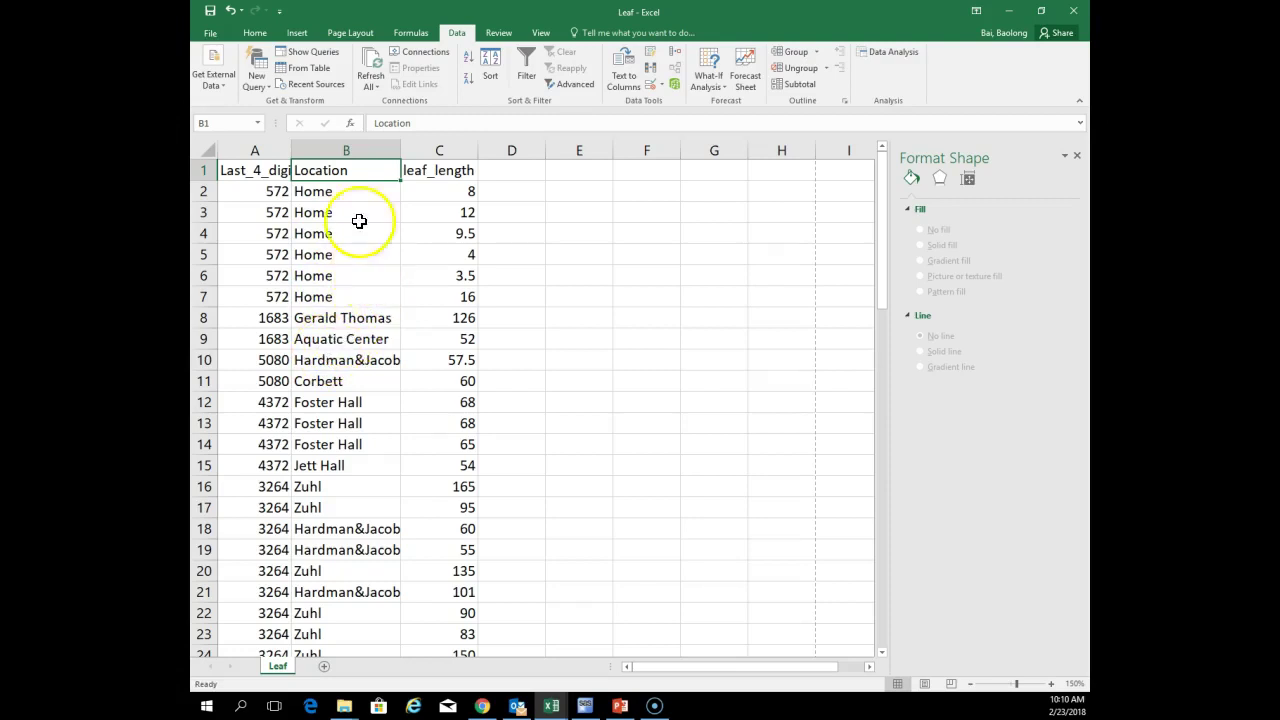
pyautogui.click(347, 293)
pyautogui.scroll(-4, 368, 347)
pyautogui.scroll(-7, 368, 347)
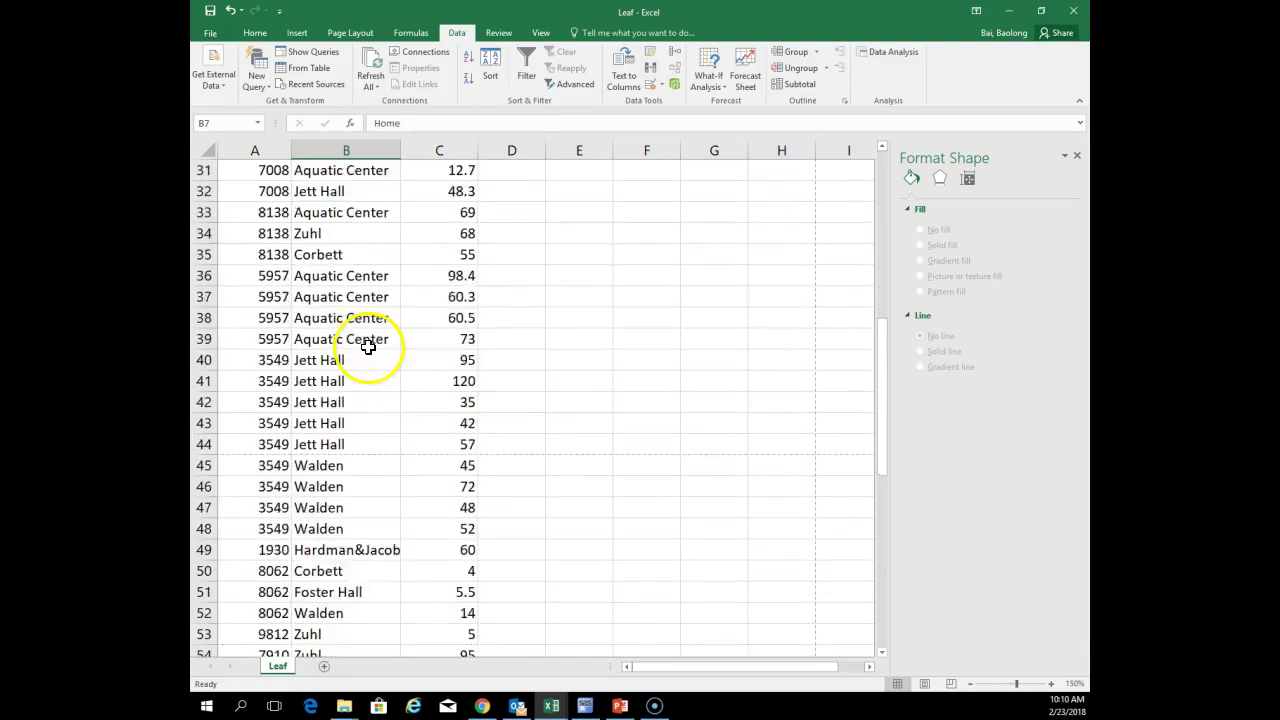
pyautogui.scroll(-3, 331, 450)
pyautogui.scroll(-3, 335, 450)
pyautogui.scroll(17, 337, 450)
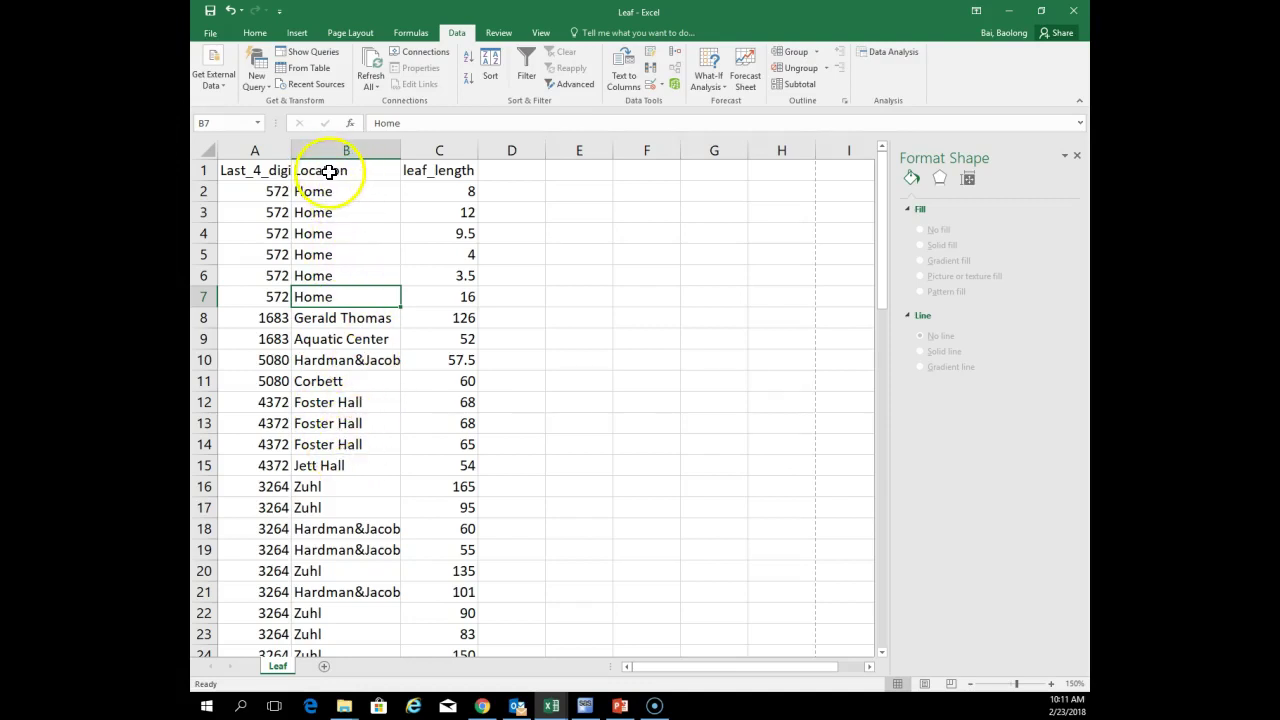
# Open the Advanced Filter from a cell in the Location column and check which rows its list range covers
pyautogui.click(343, 213)
pyautogui.click(260, 33)
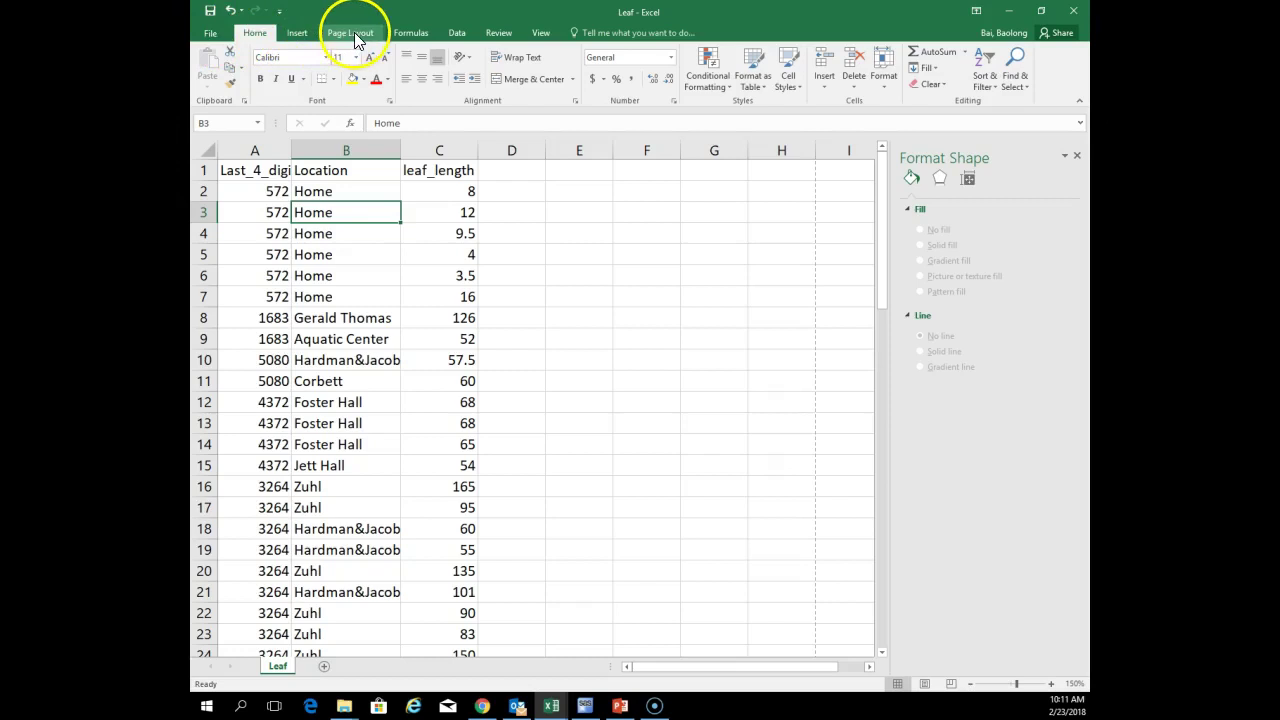
pyautogui.click(459, 31)
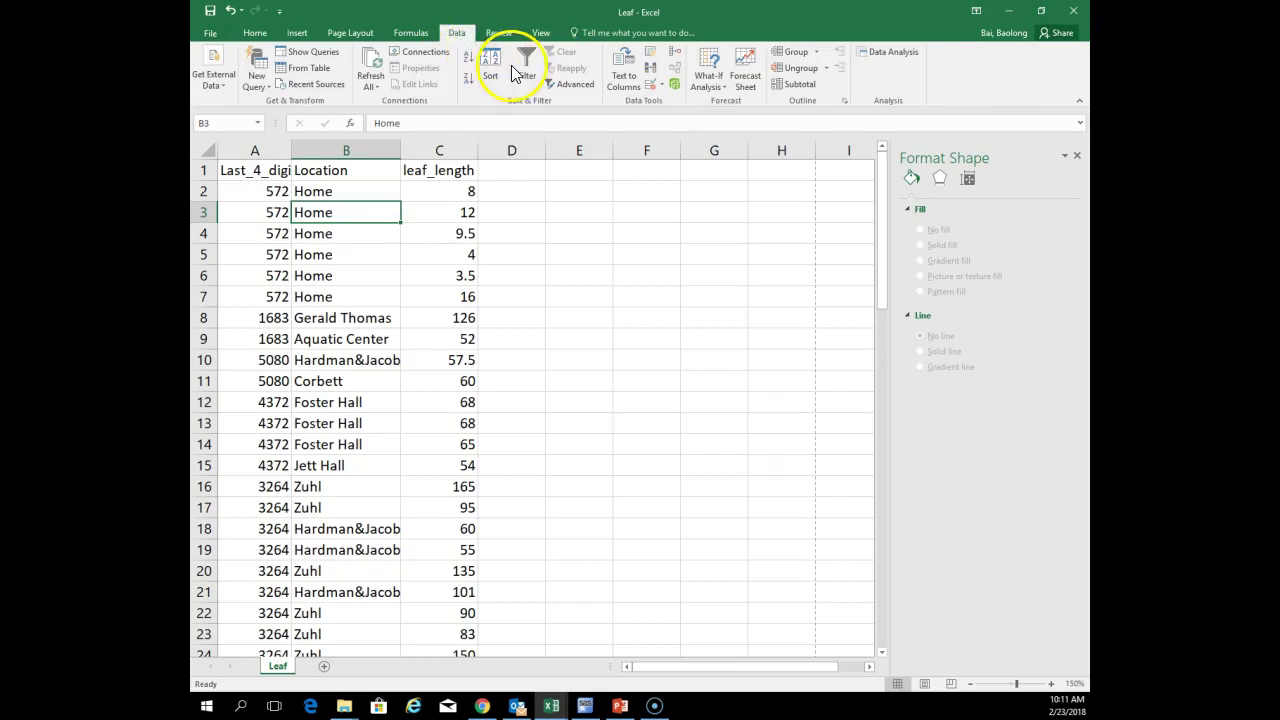
pyautogui.click(577, 88)
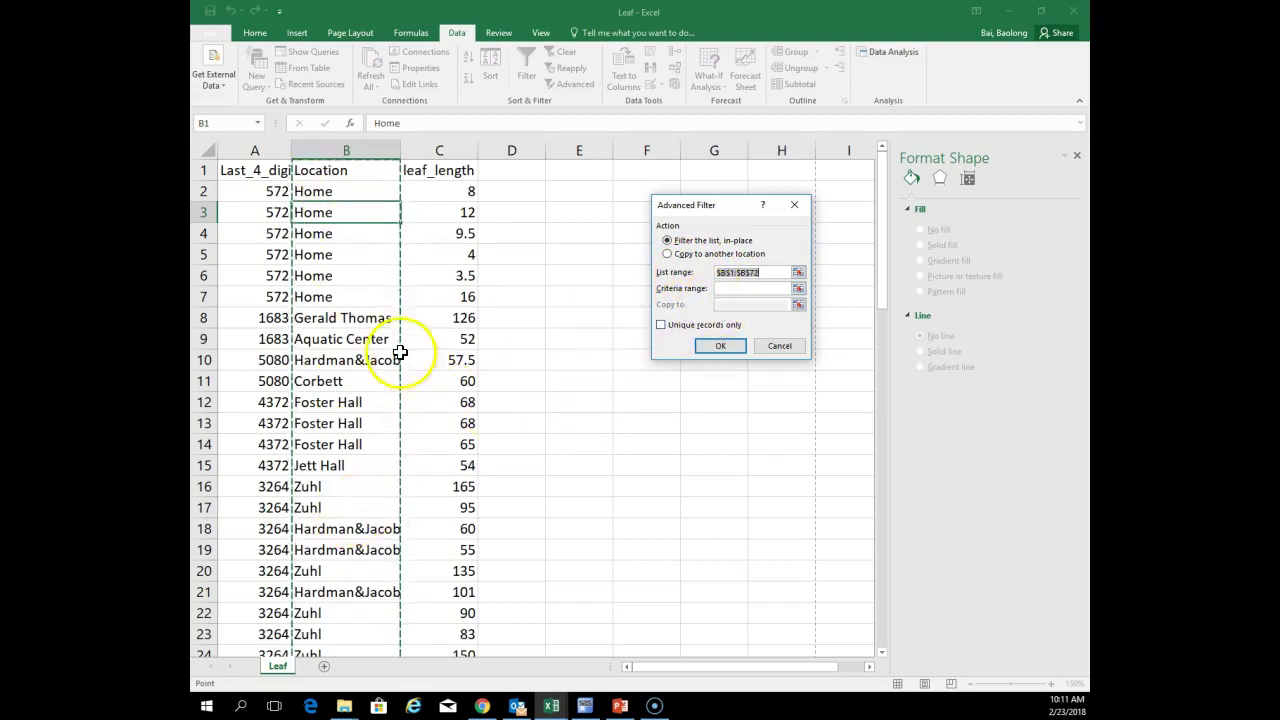
pyautogui.scroll(-6, 355, 330)
pyautogui.scroll(-14, 355, 330)
pyautogui.scroll(18, 355, 330)
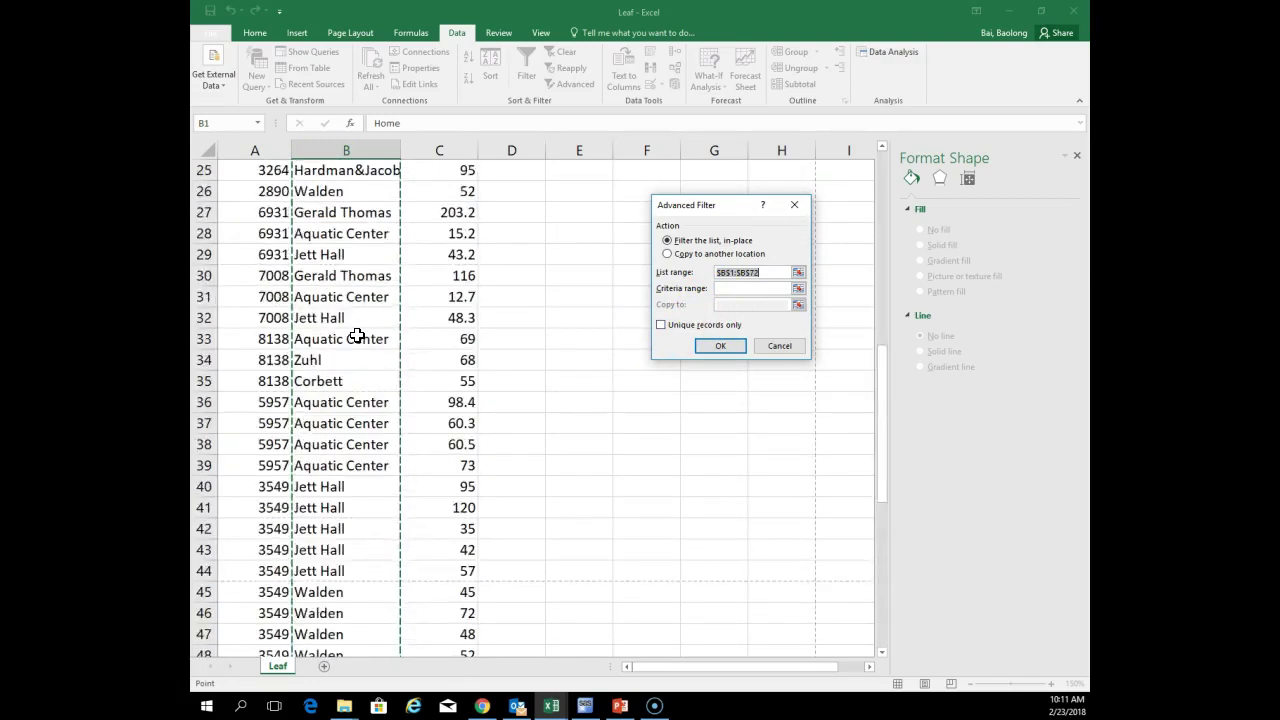
pyautogui.scroll(2, 357, 336)
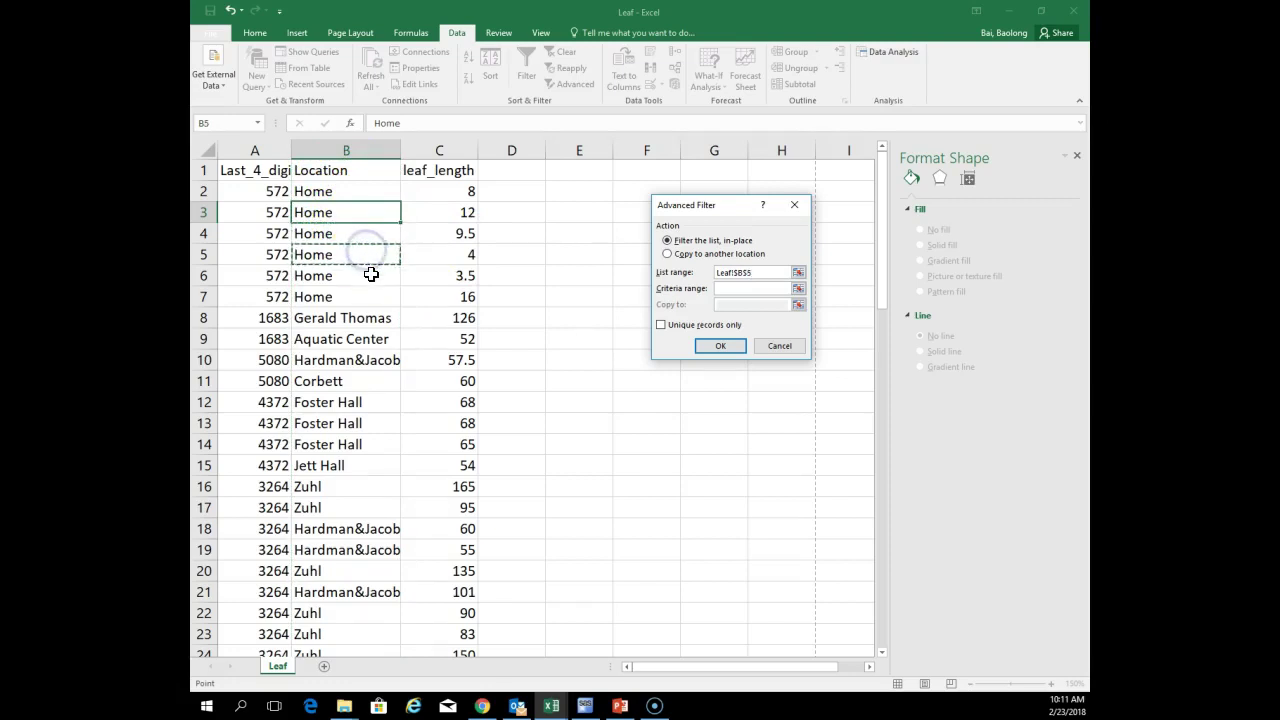
# Set the Advanced Filter's list range to the whole Location column including its header, B1:B72
pyautogui.click(385, 196)
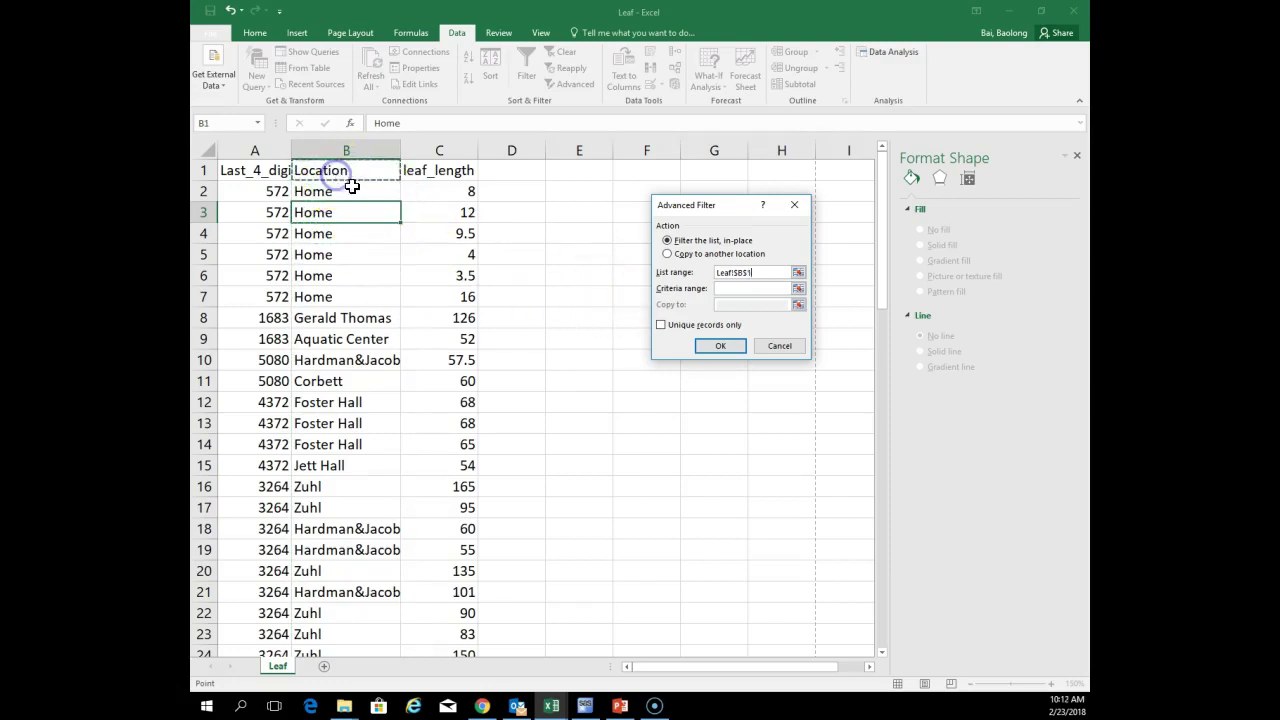
pyautogui.click(381, 187)
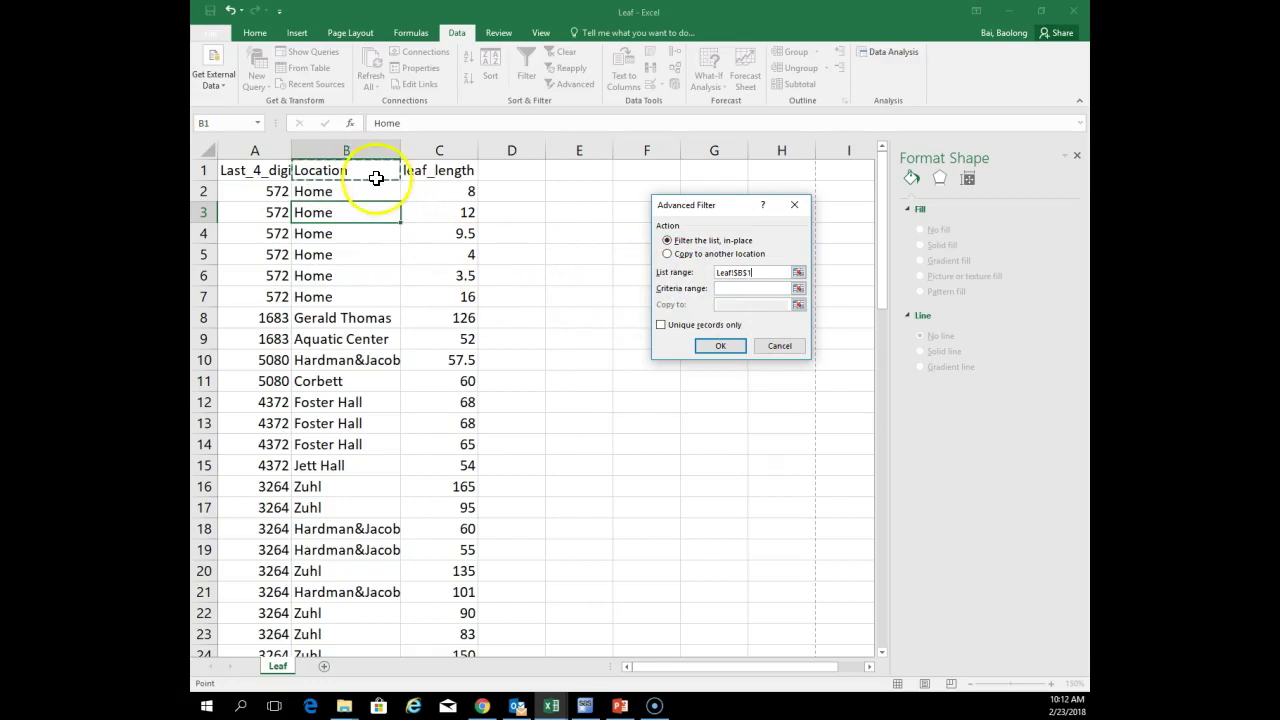
pyautogui.click(798, 273)
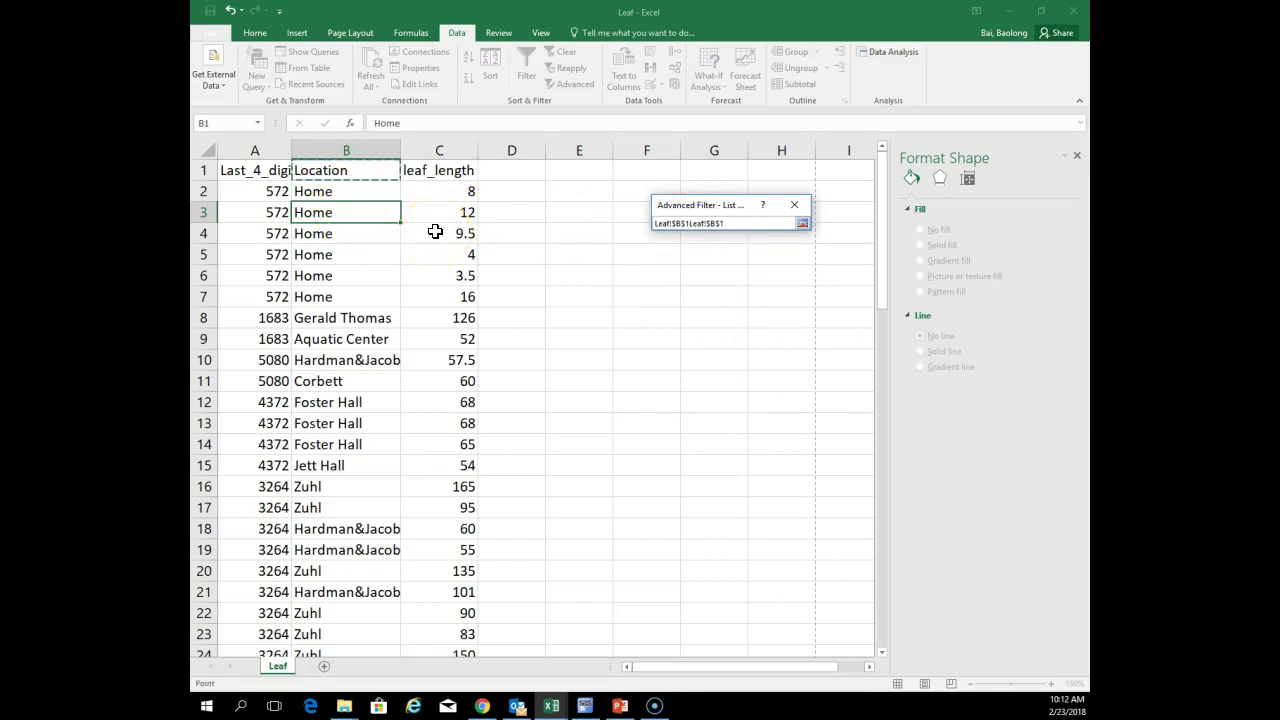
pyautogui.click(352, 193)
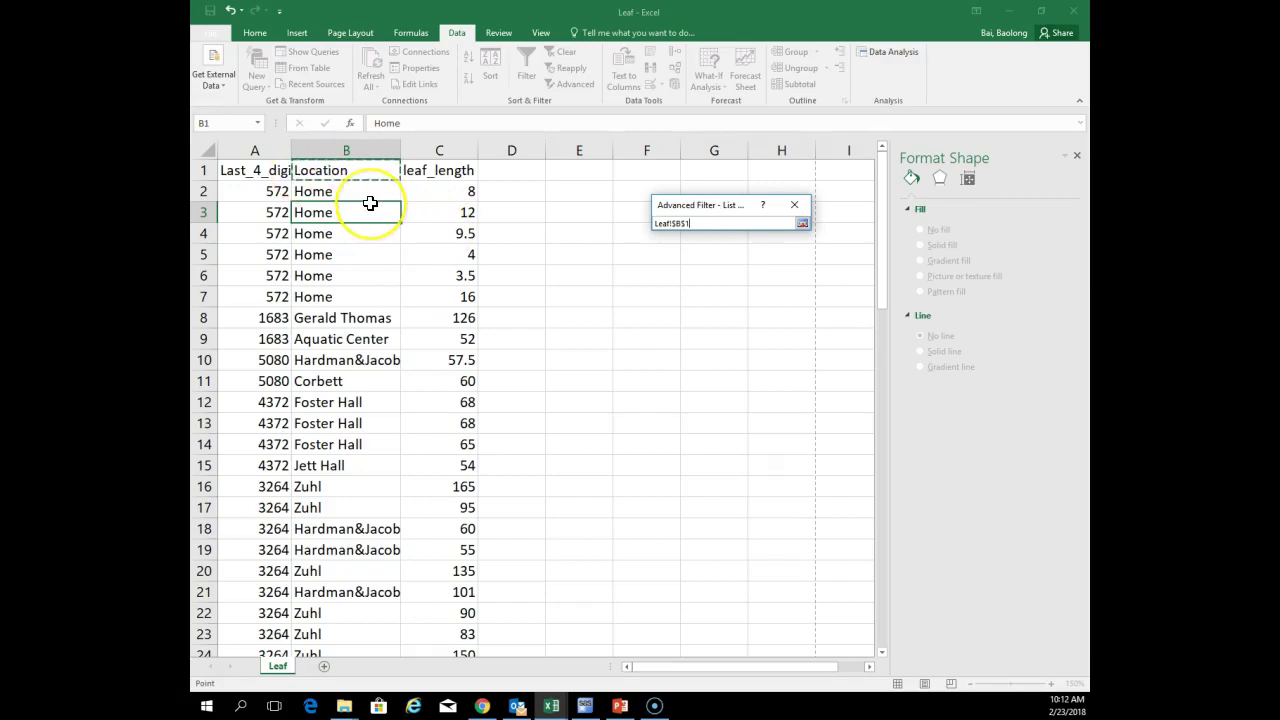
pyautogui.scroll(-3, 368, 202)
pyautogui.scroll(3, 370, 201)
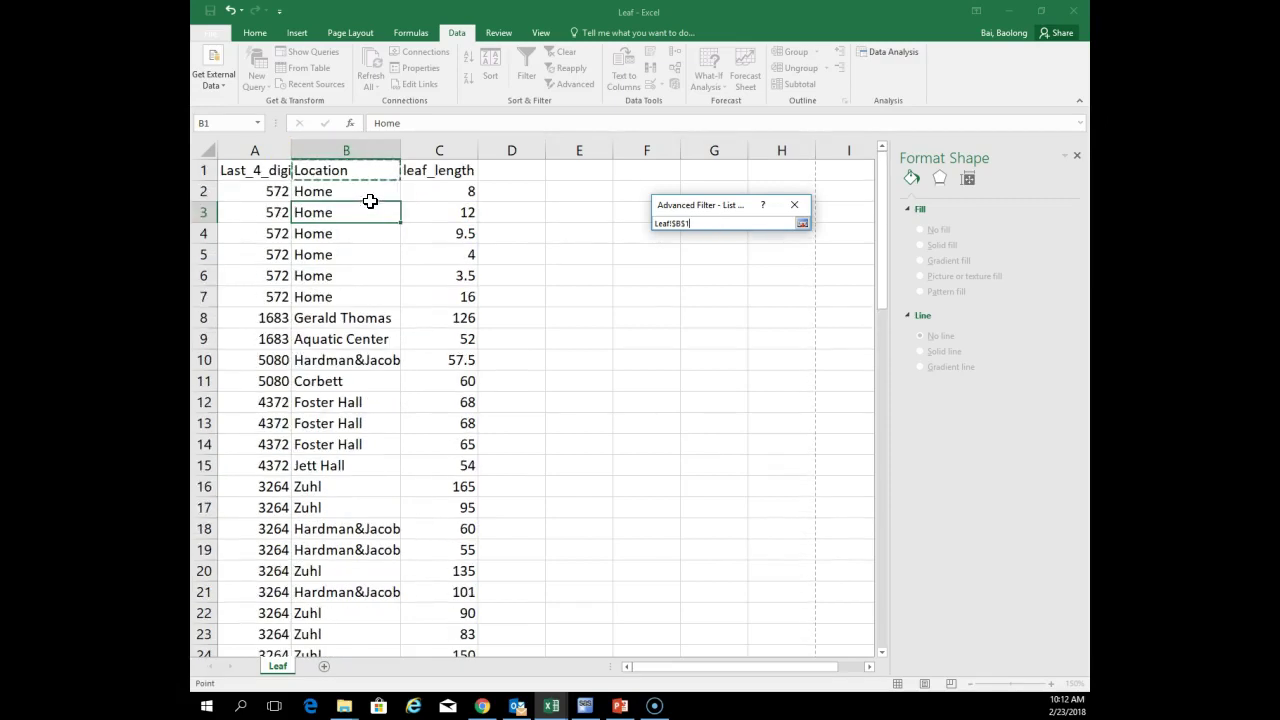
pyautogui.scroll(-14, 370, 200)
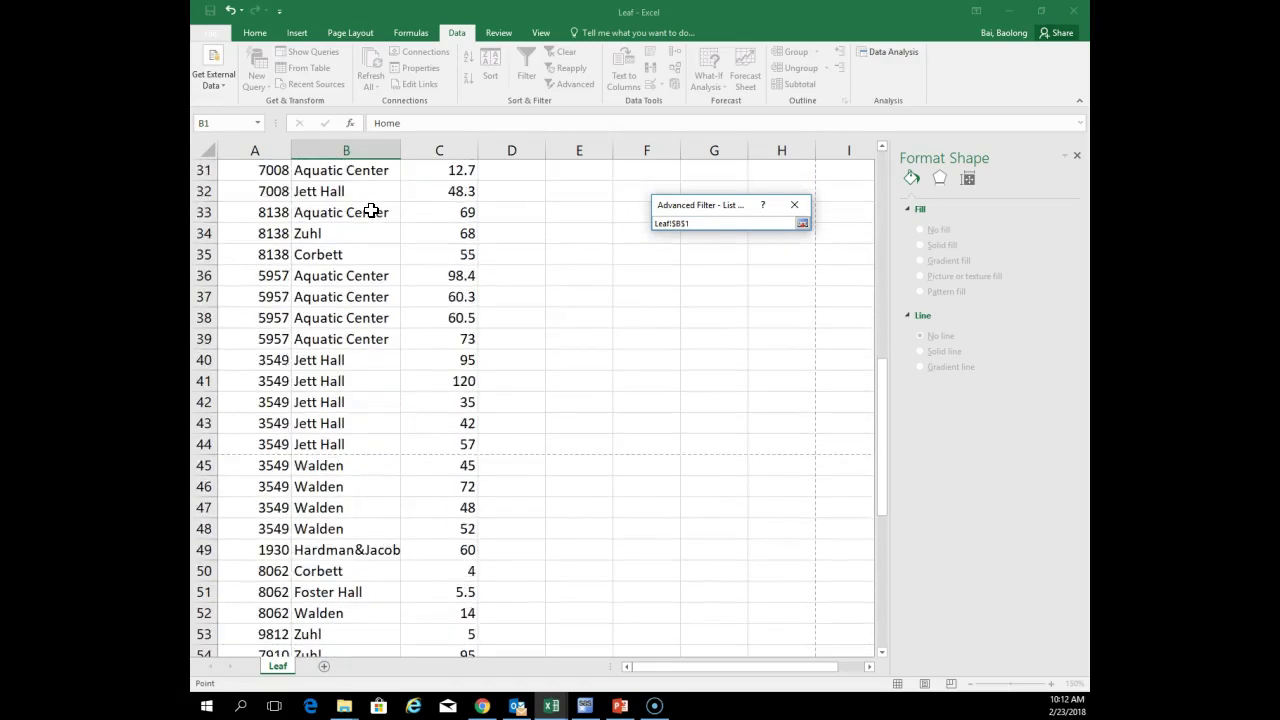
pyautogui.scroll(-7, 371, 209)
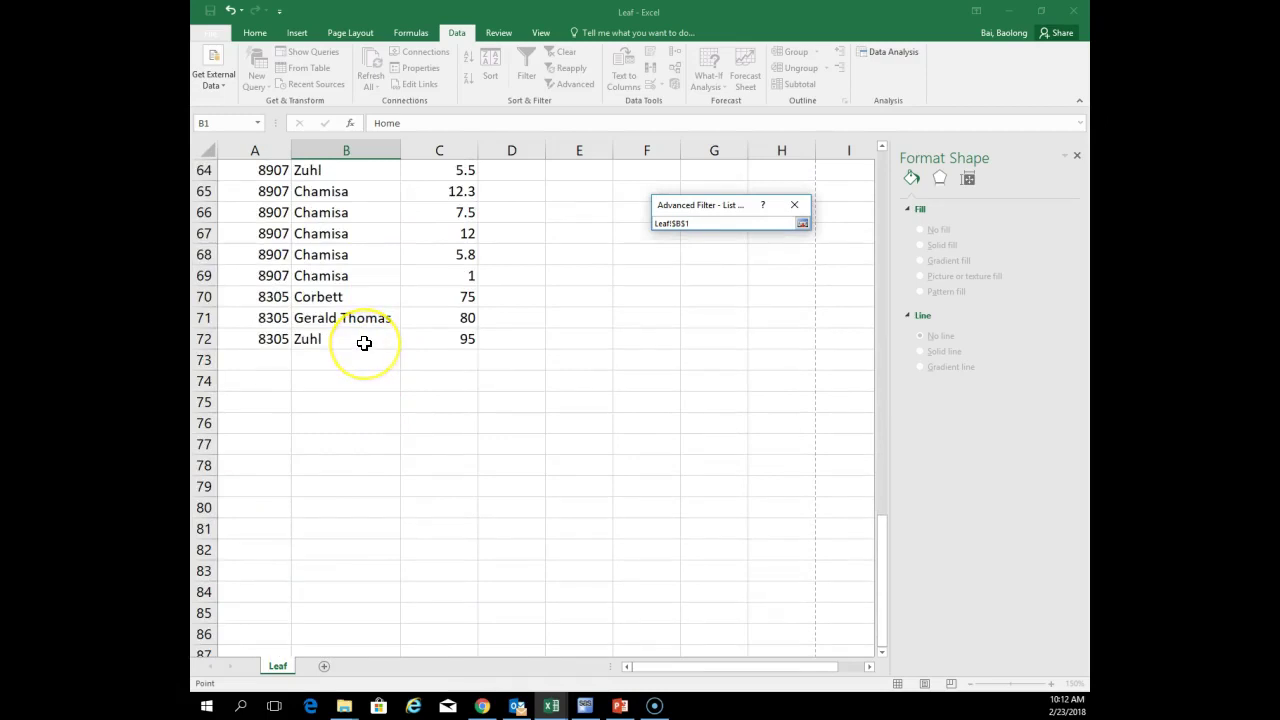
pyautogui.keyDown('shift'); pyautogui.click(339, 342); pyautogui.keyUp('shift')
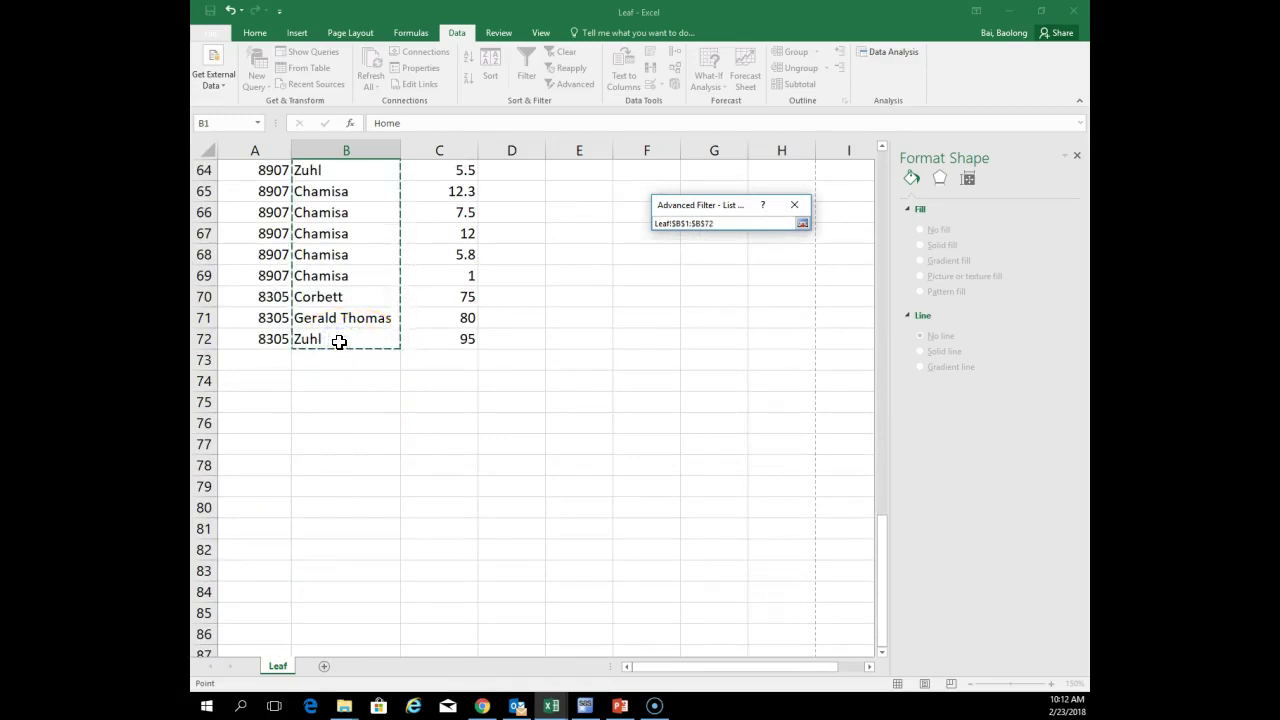
pyautogui.scroll(20, 384, 367)
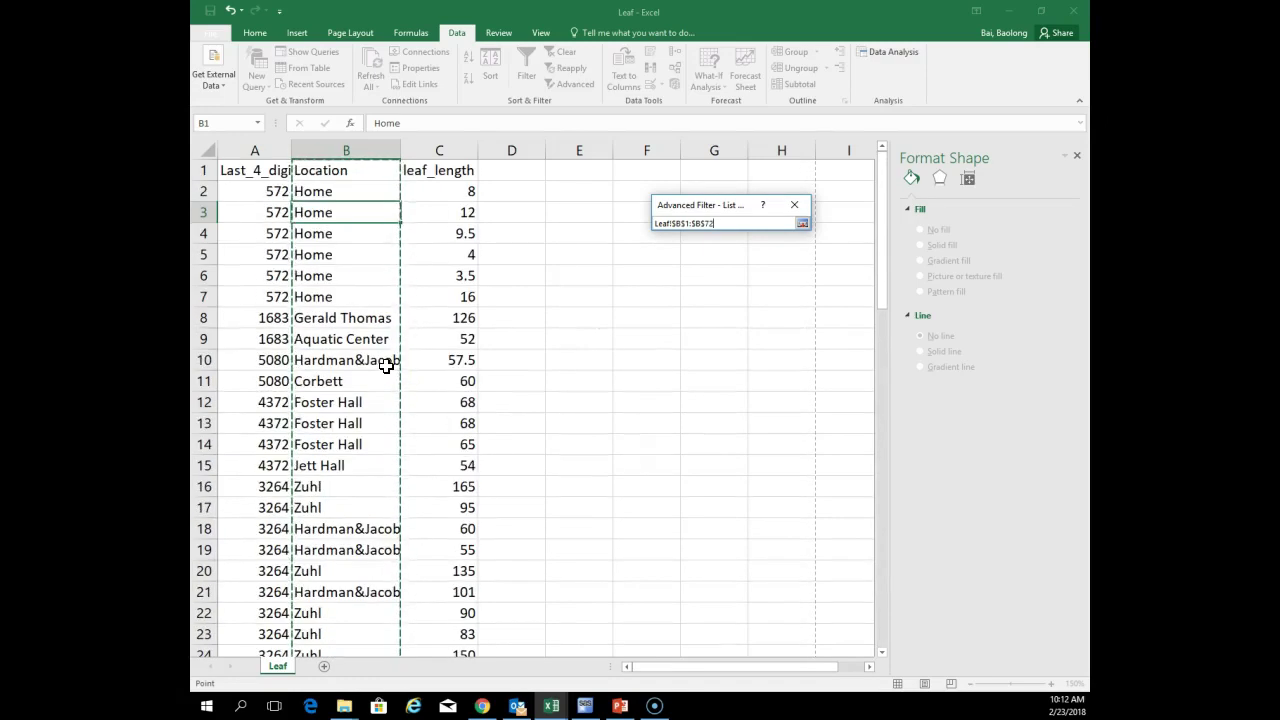
pyautogui.click(805, 224)
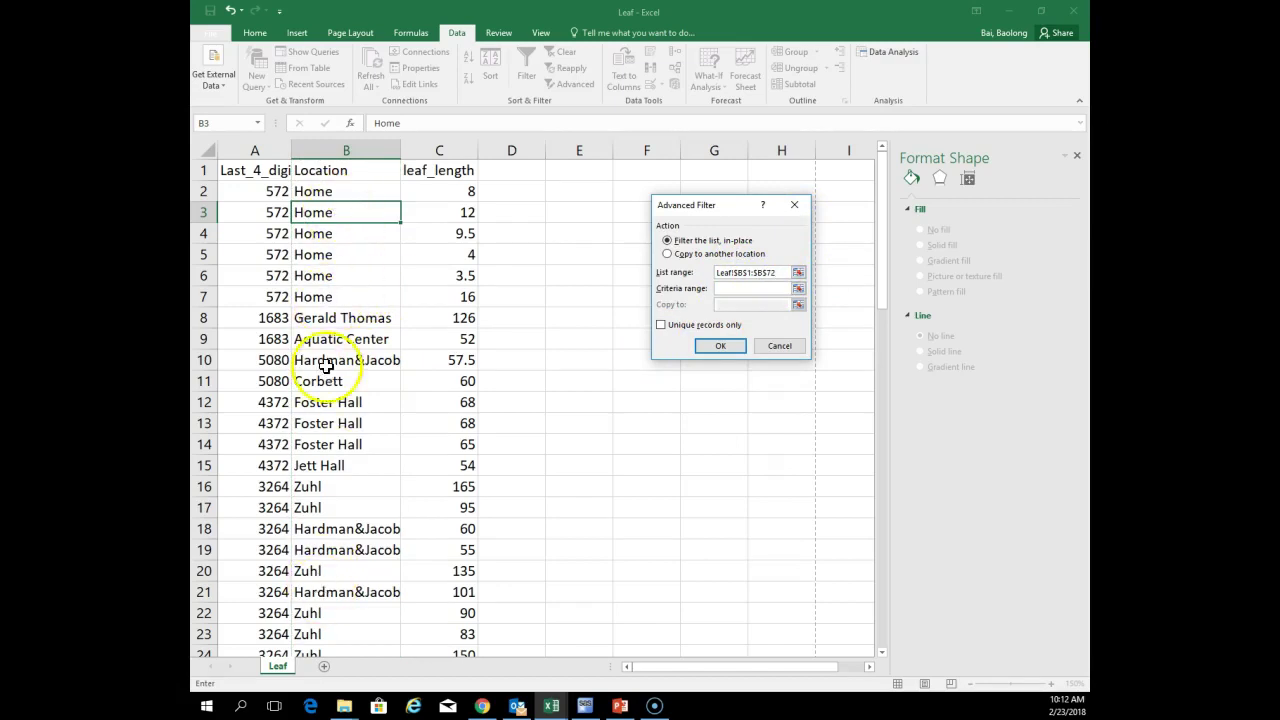
# Configure the Advanced Filter to return unique records only and copy them to another location
pyautogui.click(664, 327)
pyautogui.click(663, 326)
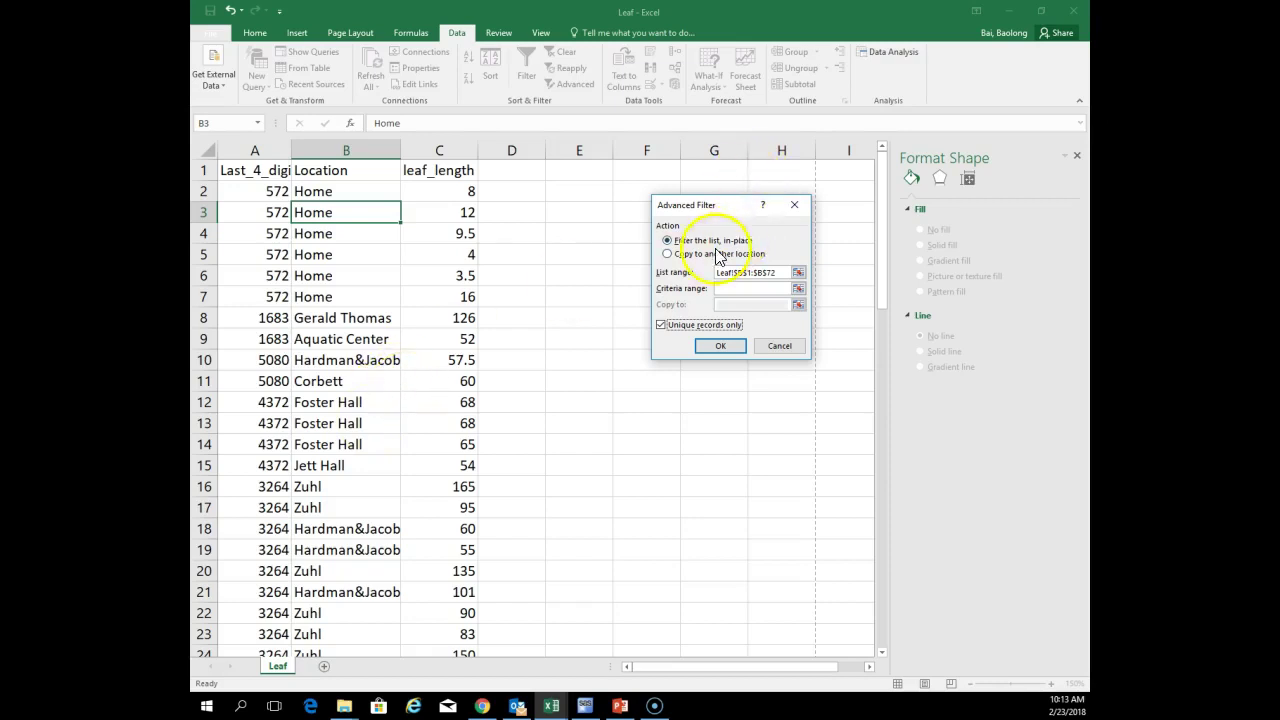
pyautogui.click(691, 256)
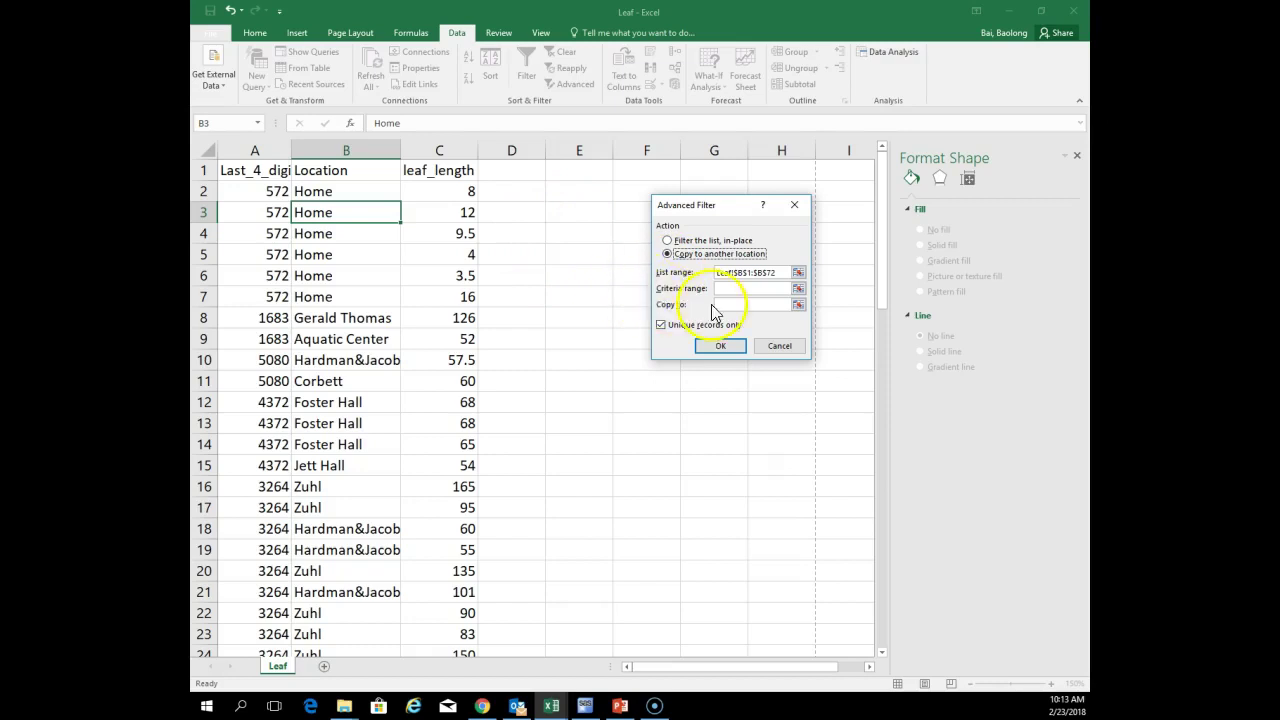
pyautogui.click(661, 322)
# Set the Advanced Filter's copy destination to cell E1 on the Leaf sheet
pyautogui.click(798, 305)
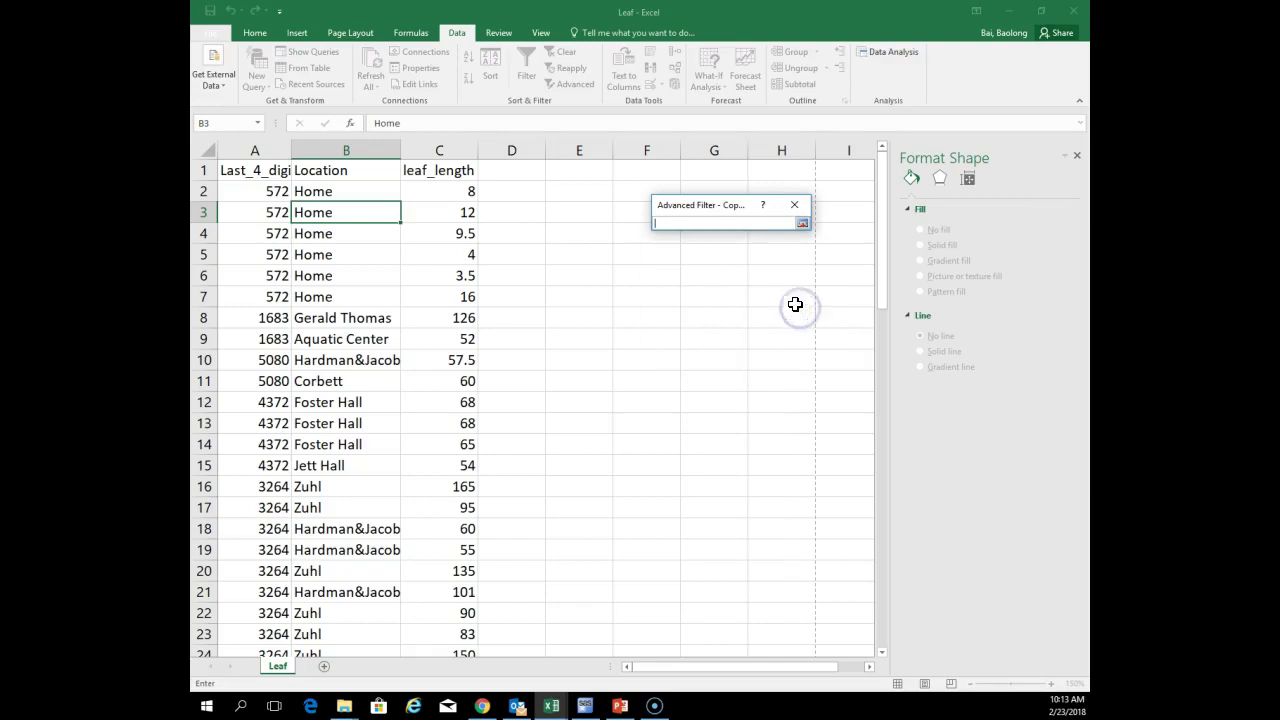
pyautogui.click(557, 171)
pyautogui.click(638, 171)
pyautogui.click(578, 170)
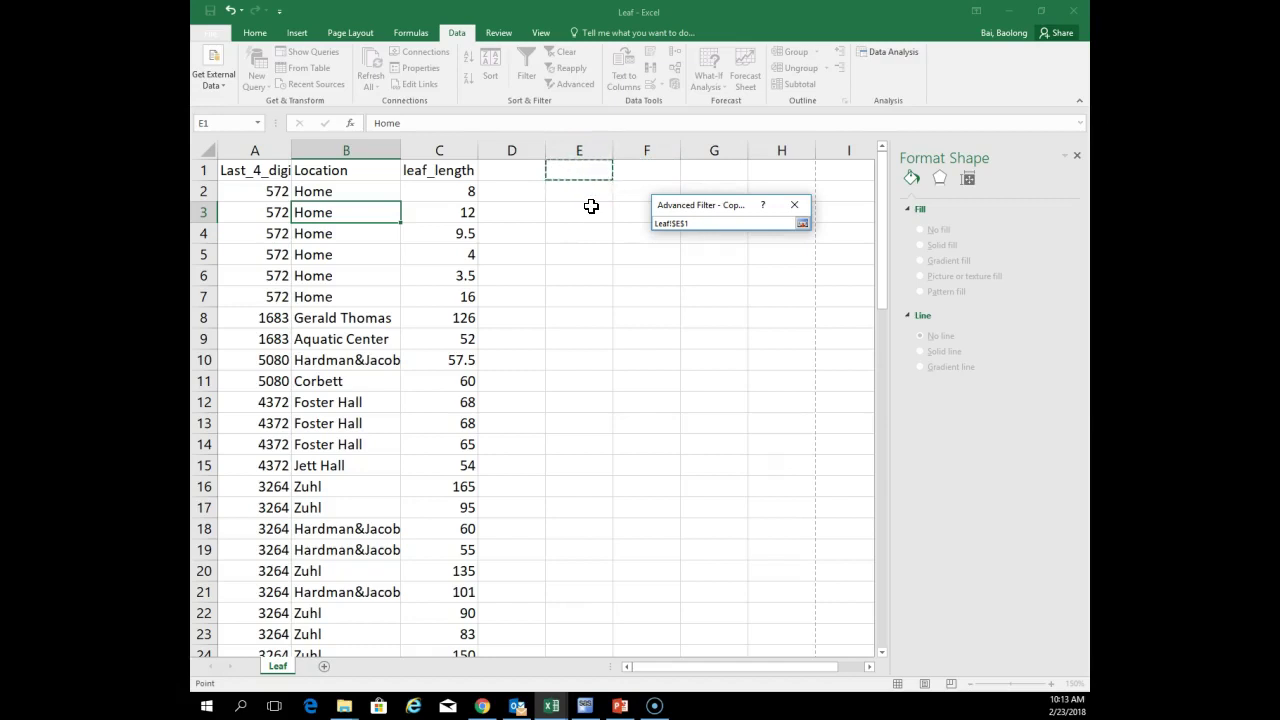
pyautogui.click(804, 223)
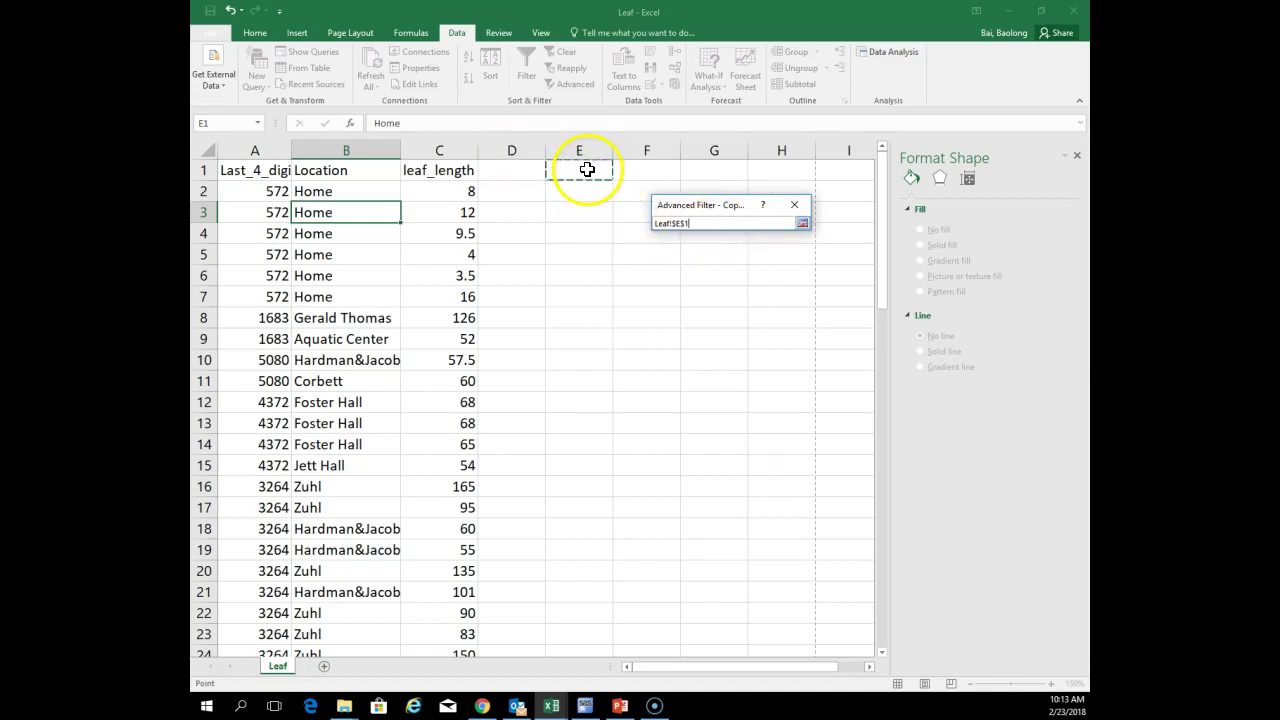
# Run the Advanced Filter to copy the unique locations to E1 and widen column E to fit the names
pyautogui.click(802, 223)
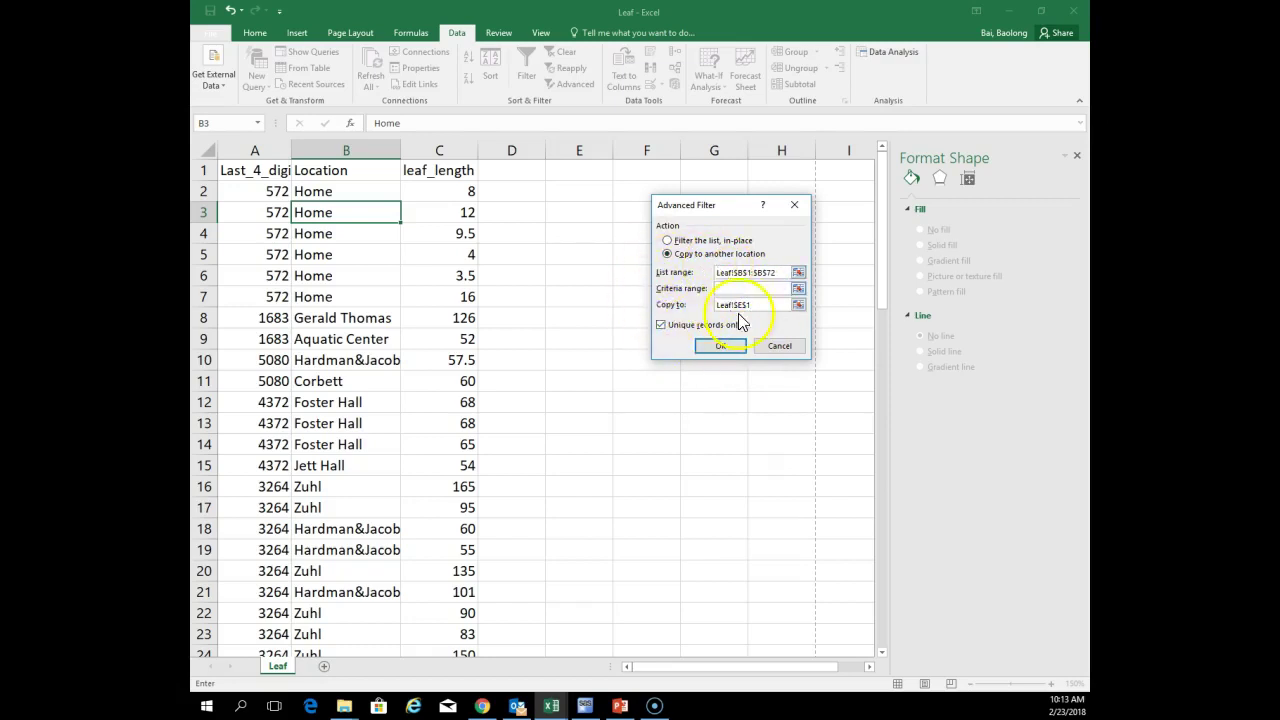
pyautogui.click(719, 349)
pyautogui.moveTo(613, 150); pyautogui.dragTo(658, 155)
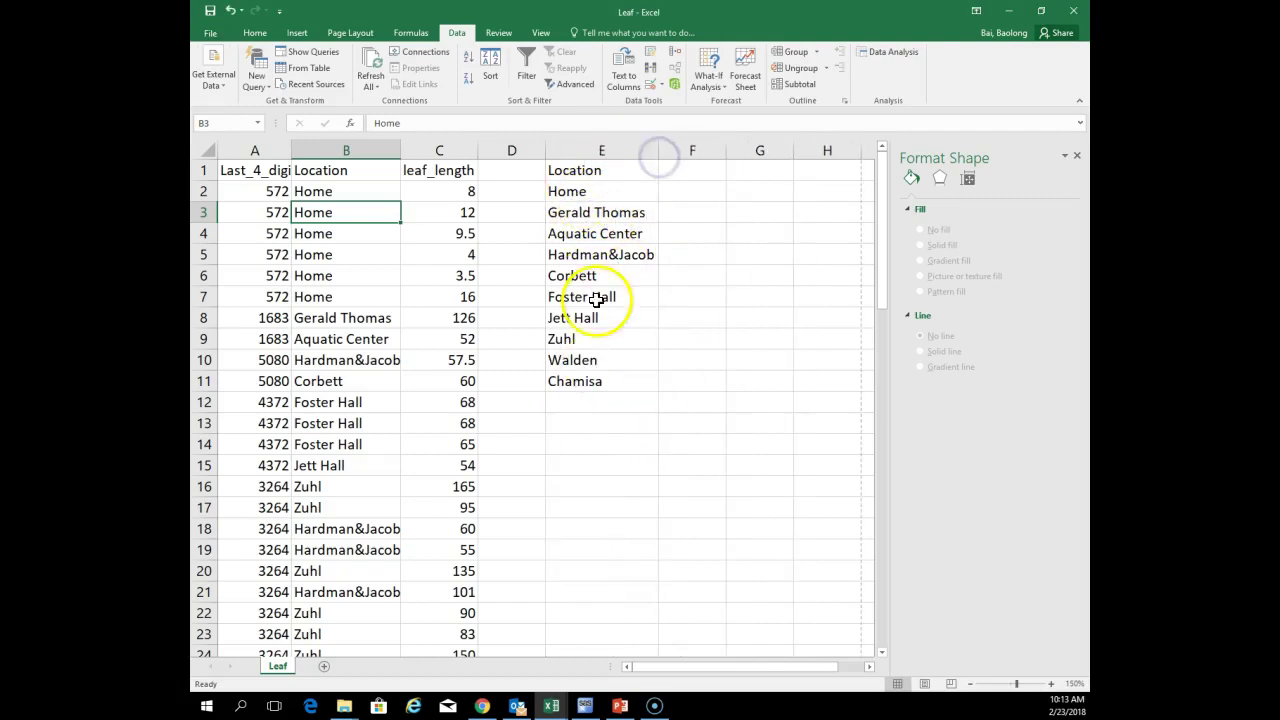
# Enter the header Freq in cell F1, beside the header of the unique location list
pyautogui.click(576, 171)
pyautogui.click(590, 192)
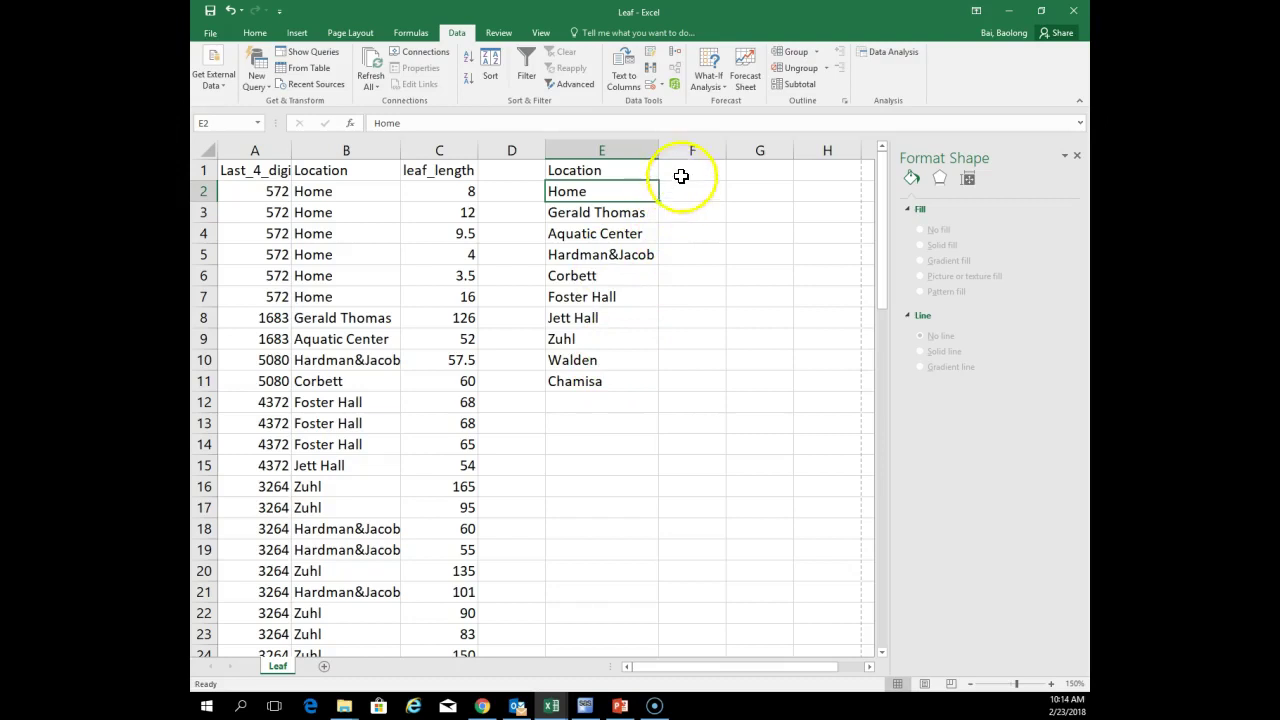
pyautogui.click(682, 180)
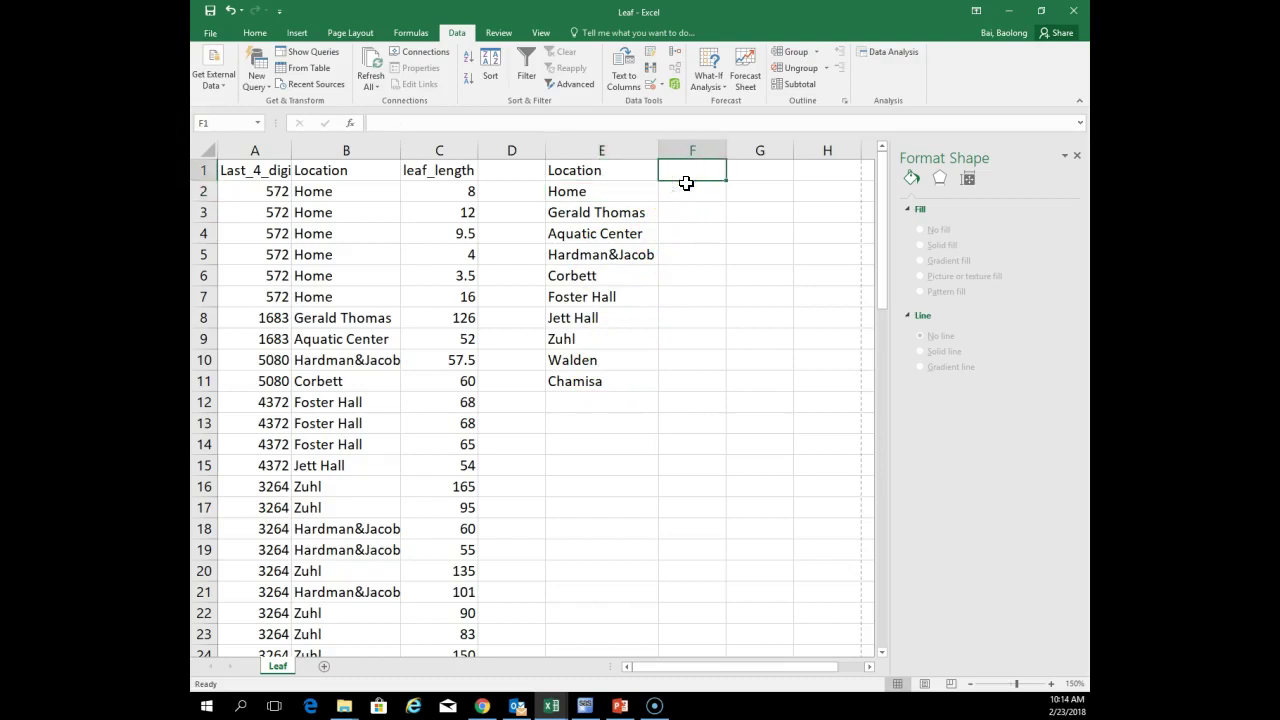
pyautogui.write('Freq')
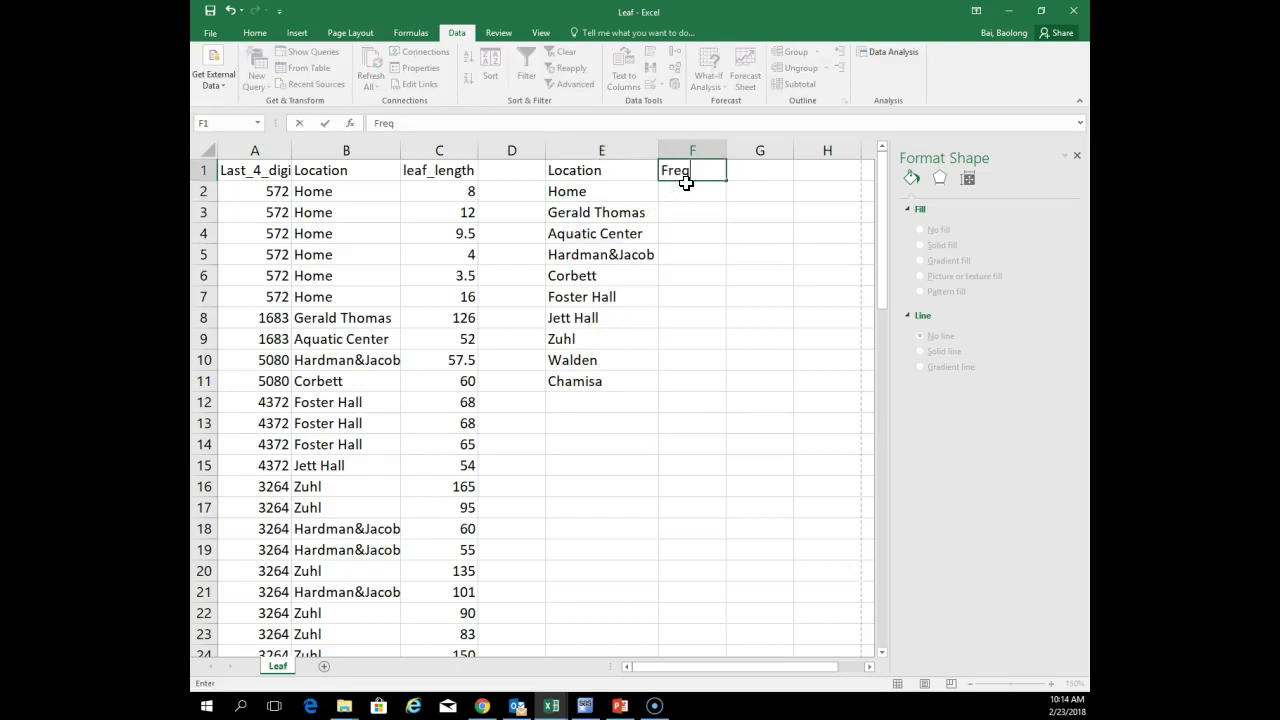
pyautogui.press('Return')
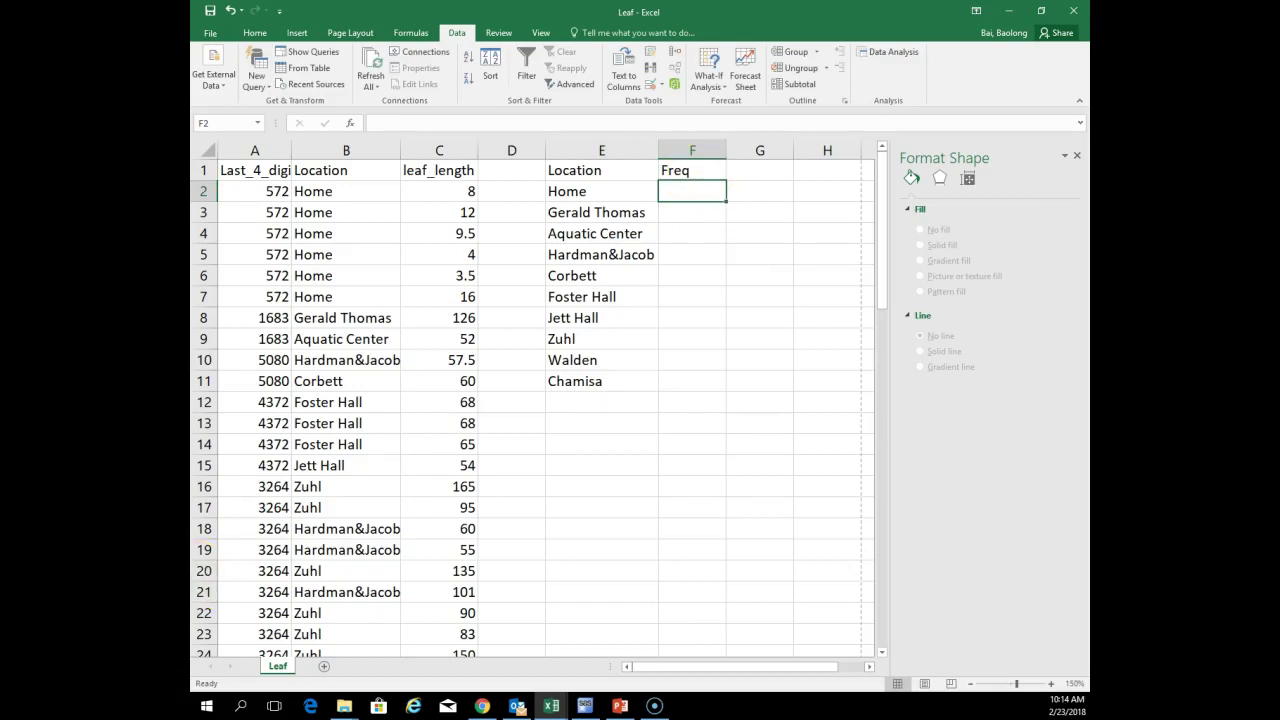
# Start a COUNTIF formula in cell F2, beside the first unique location, Home
pyautogui.click(690, 198)
pyautogui.click(689, 196)
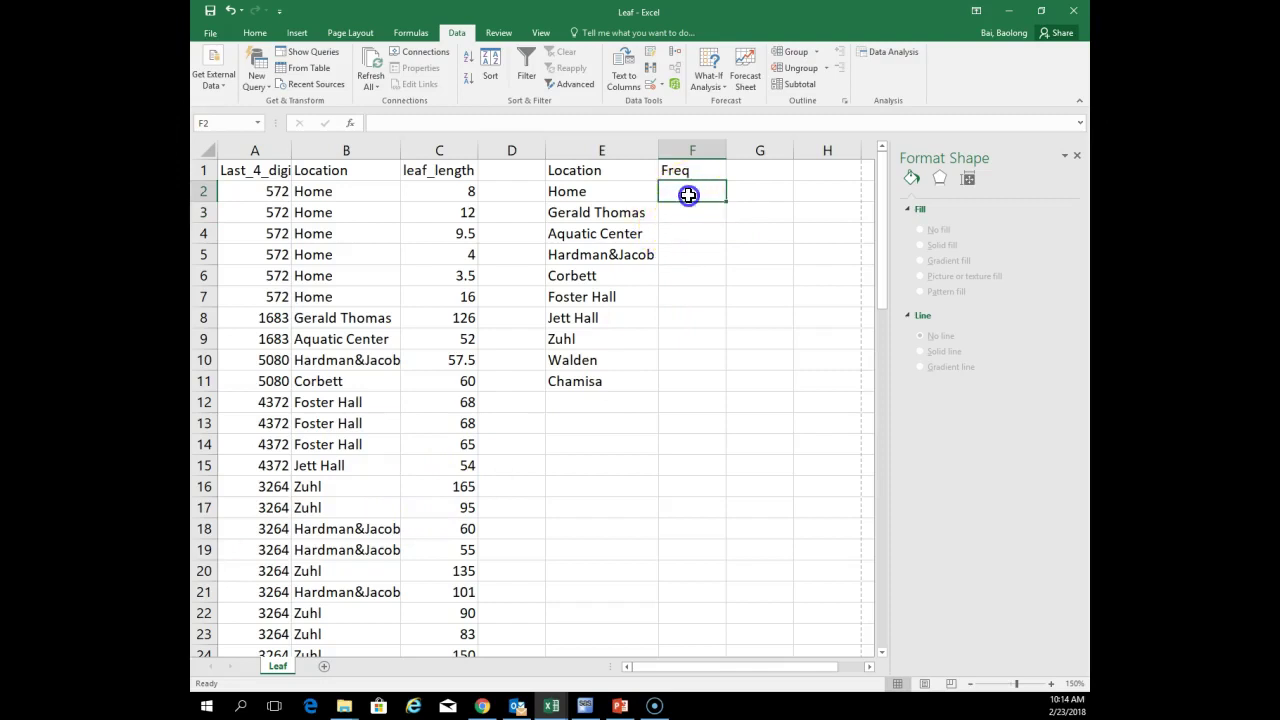
pyautogui.click(598, 198)
pyautogui.click(686, 197)
pyautogui.click(684, 197)
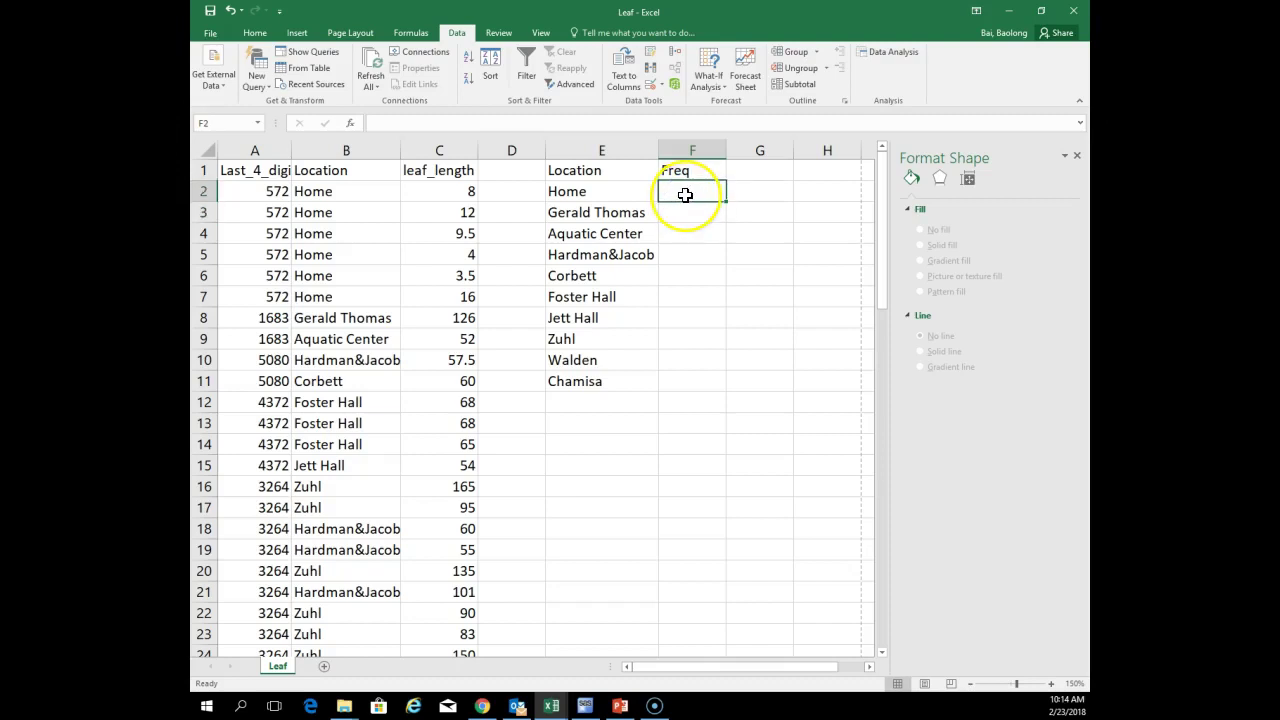
pyautogui.write('=')
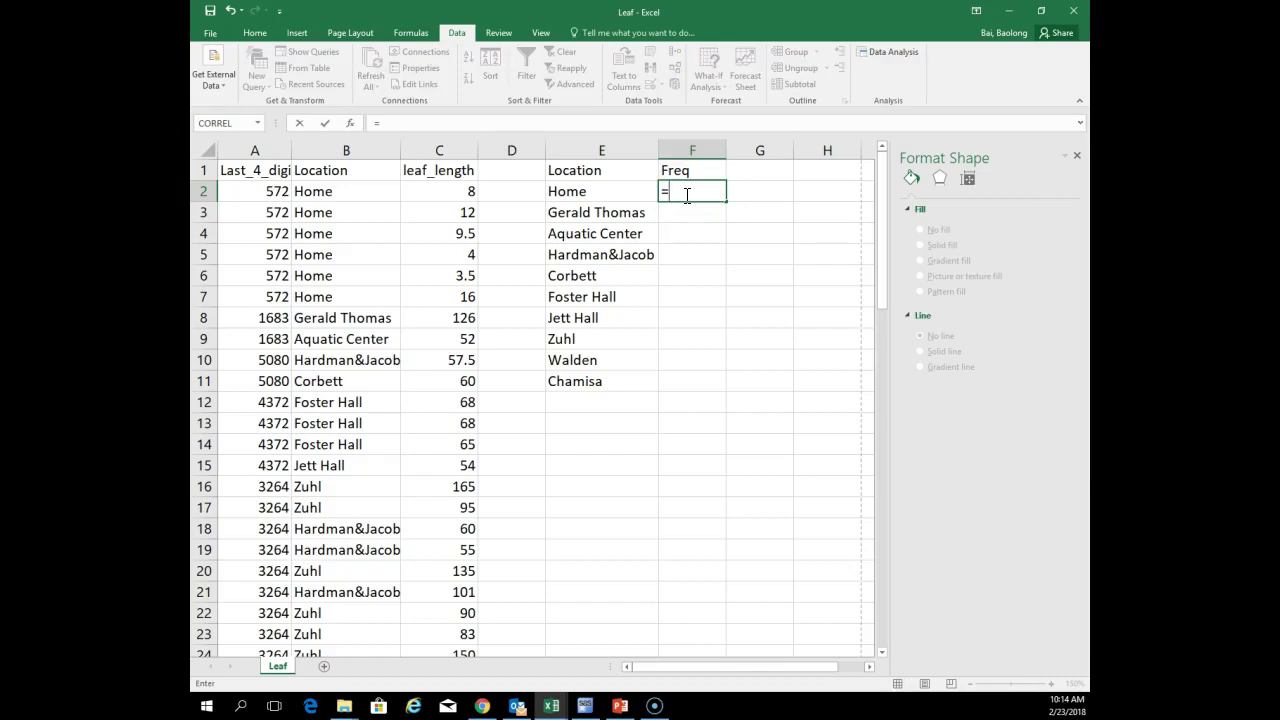
pyautogui.write('c')
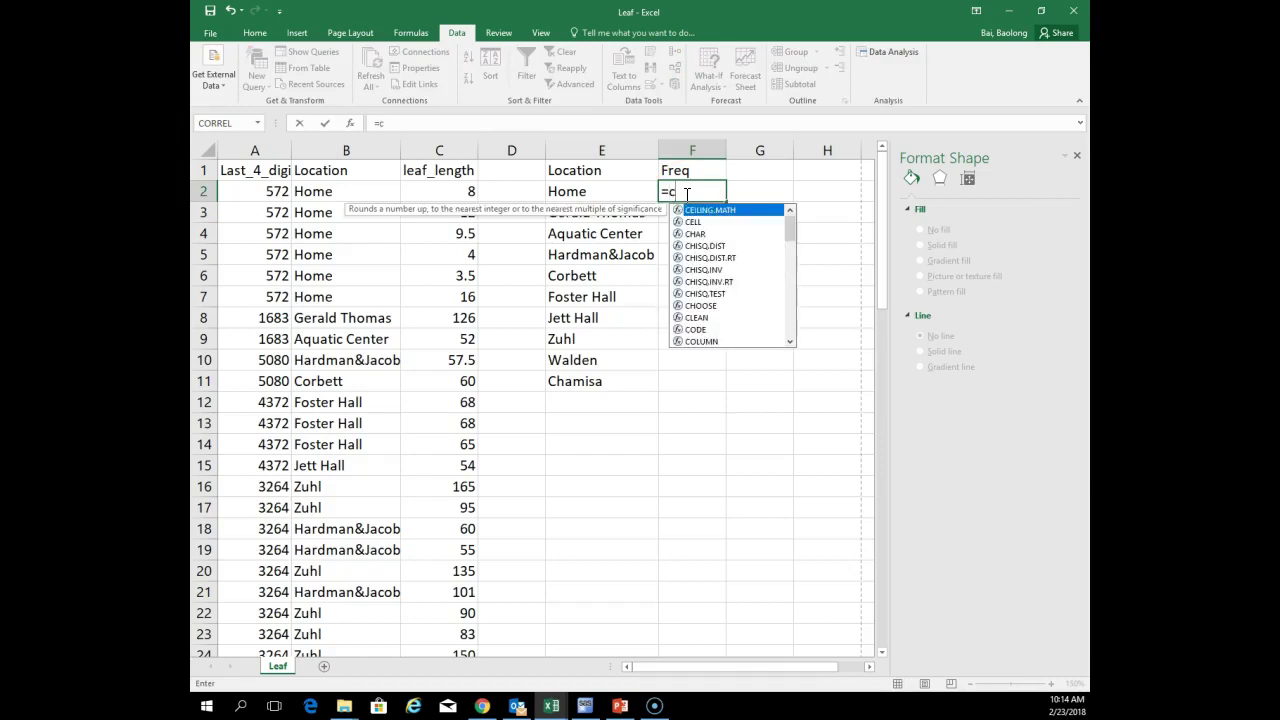
pyautogui.write('ou')
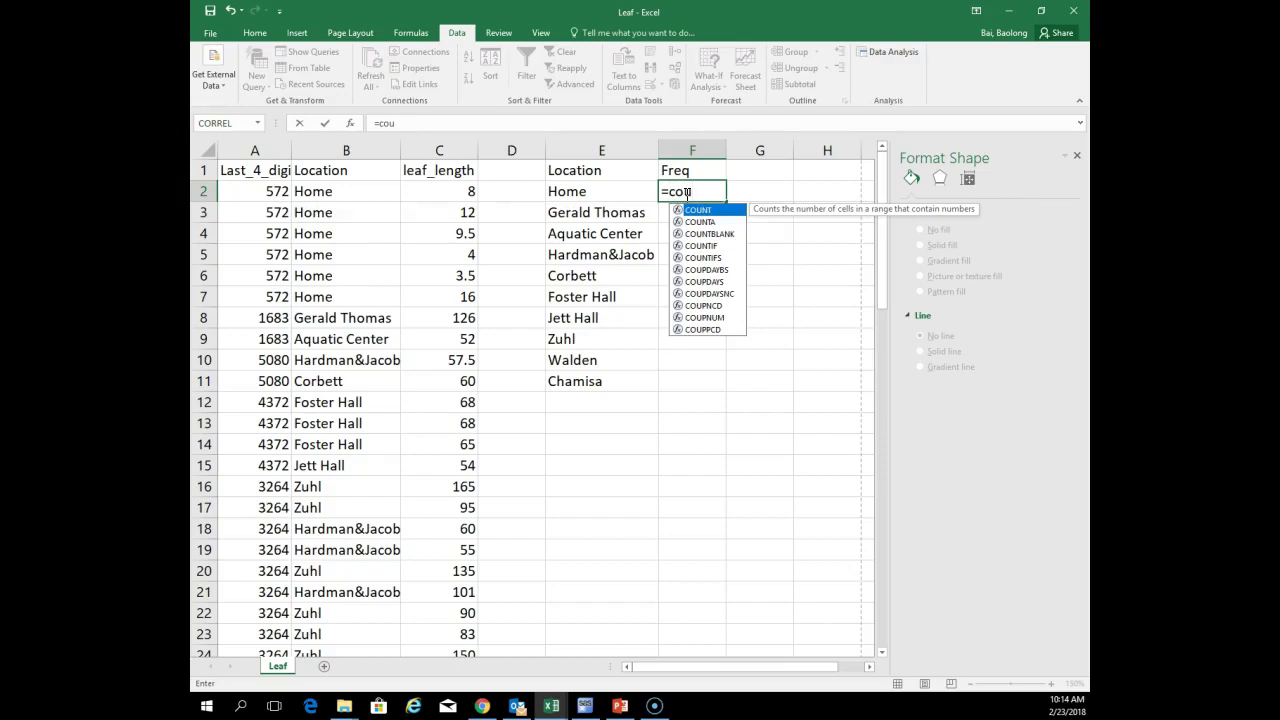
pyautogui.write('nt')
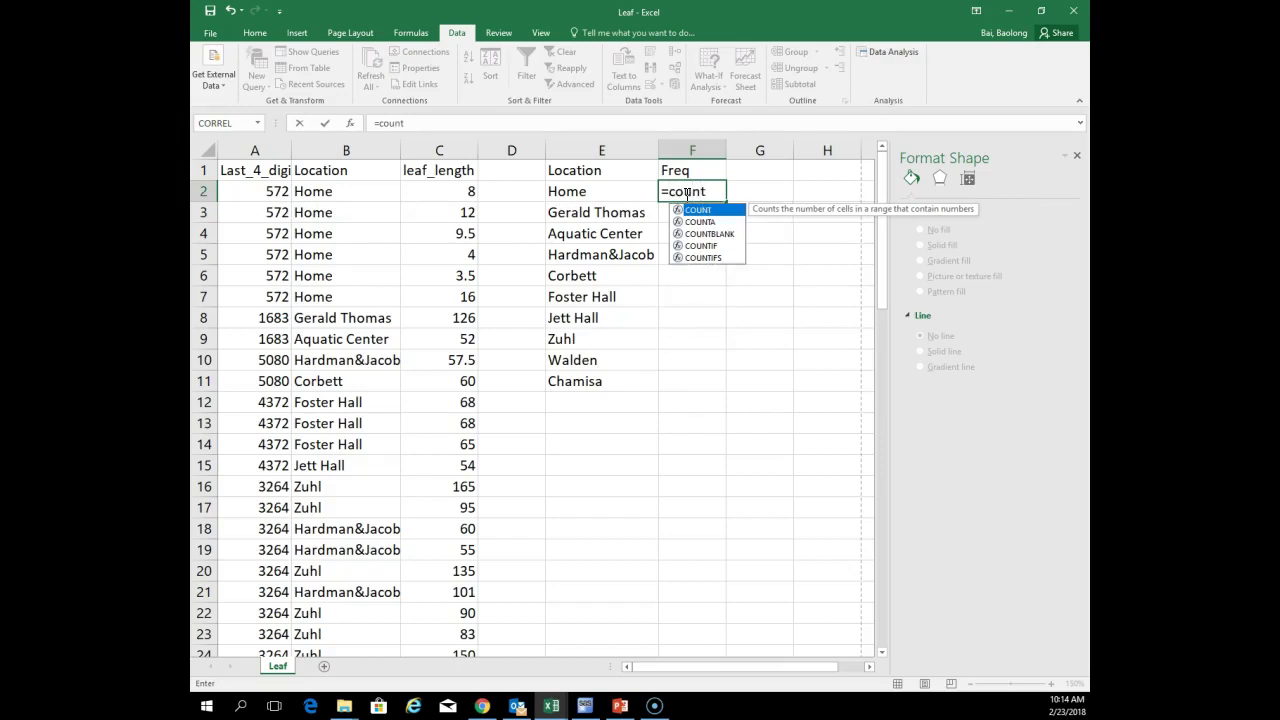
pyautogui.click(705, 248)
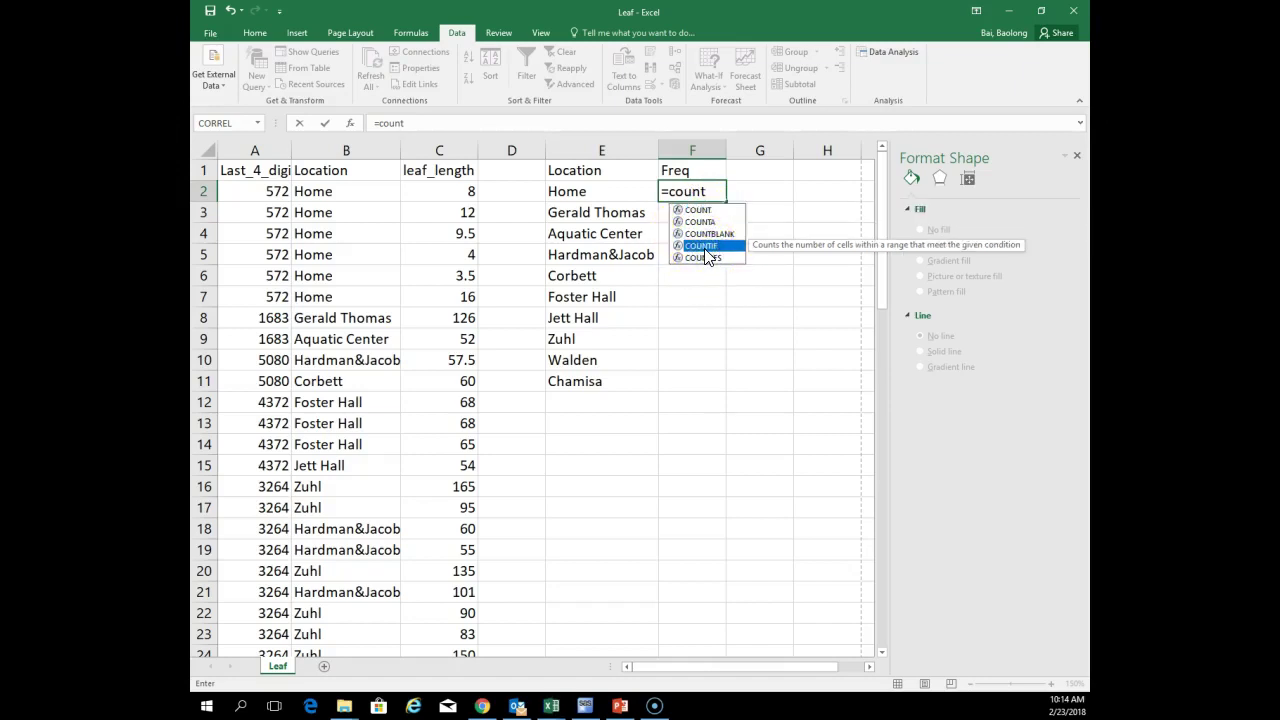
pyautogui.doubleClick(705, 247)
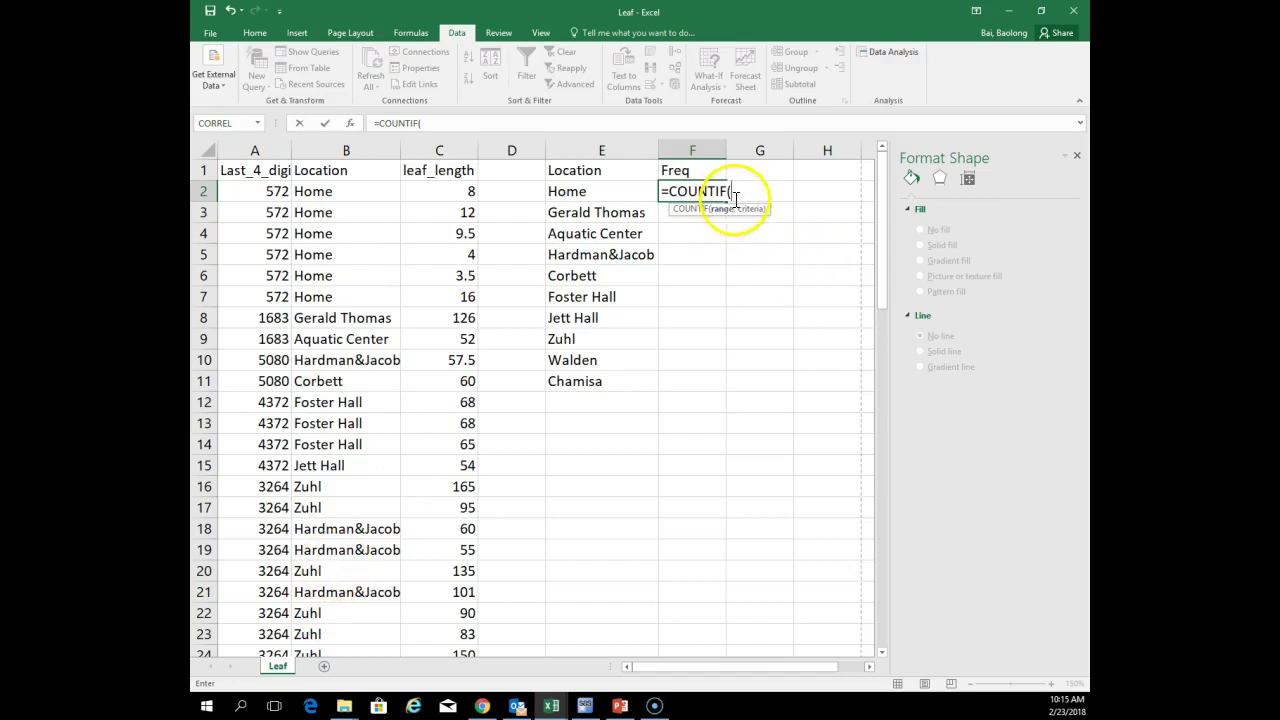
# Select the location entries B2:B72 on the sheet as the COUNTIF range and check its first and last rows
pyautogui.click(320, 191)
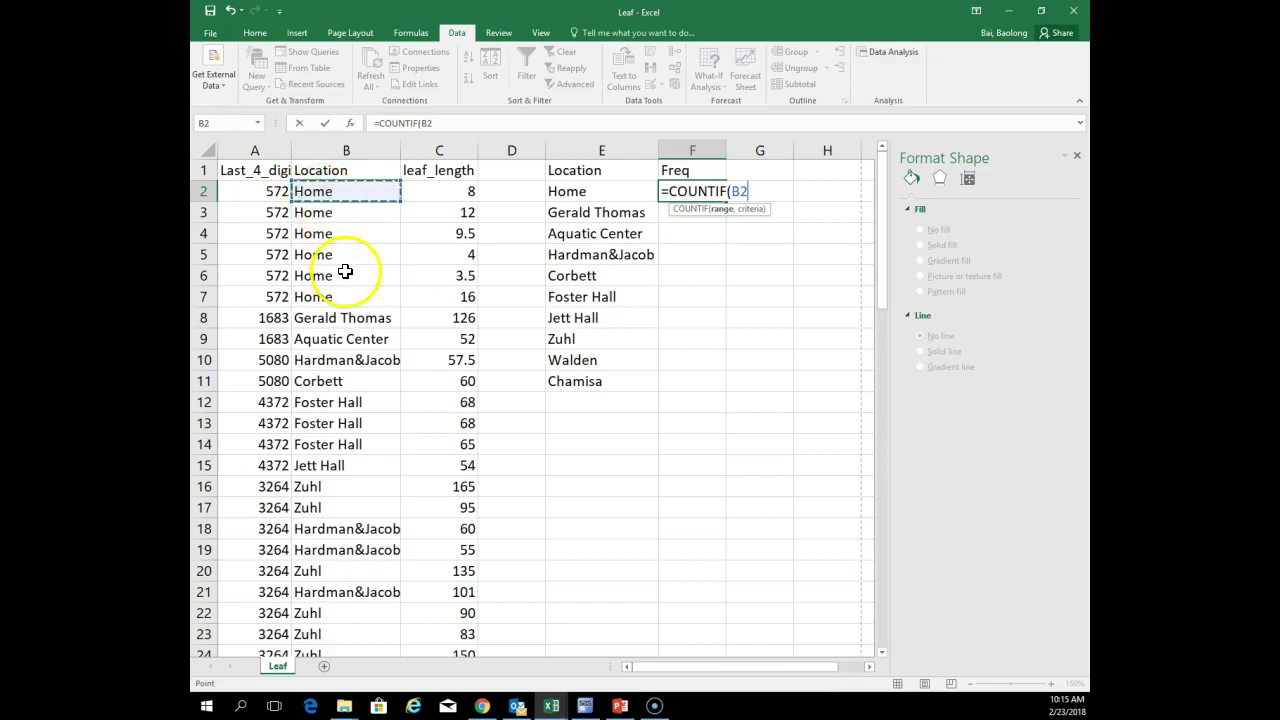
pyautogui.scroll(-4, 340, 271)
pyautogui.scroll(-14, 345, 272)
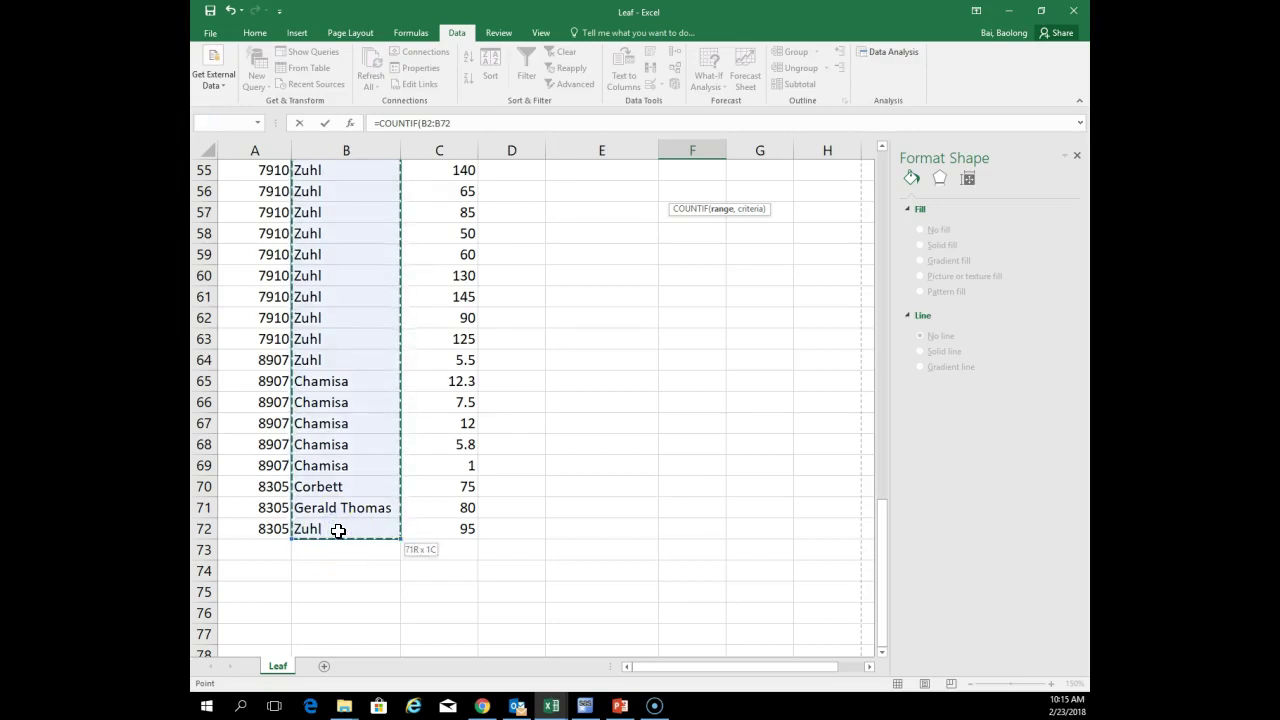
pyautogui.scroll(18, 356, 529)
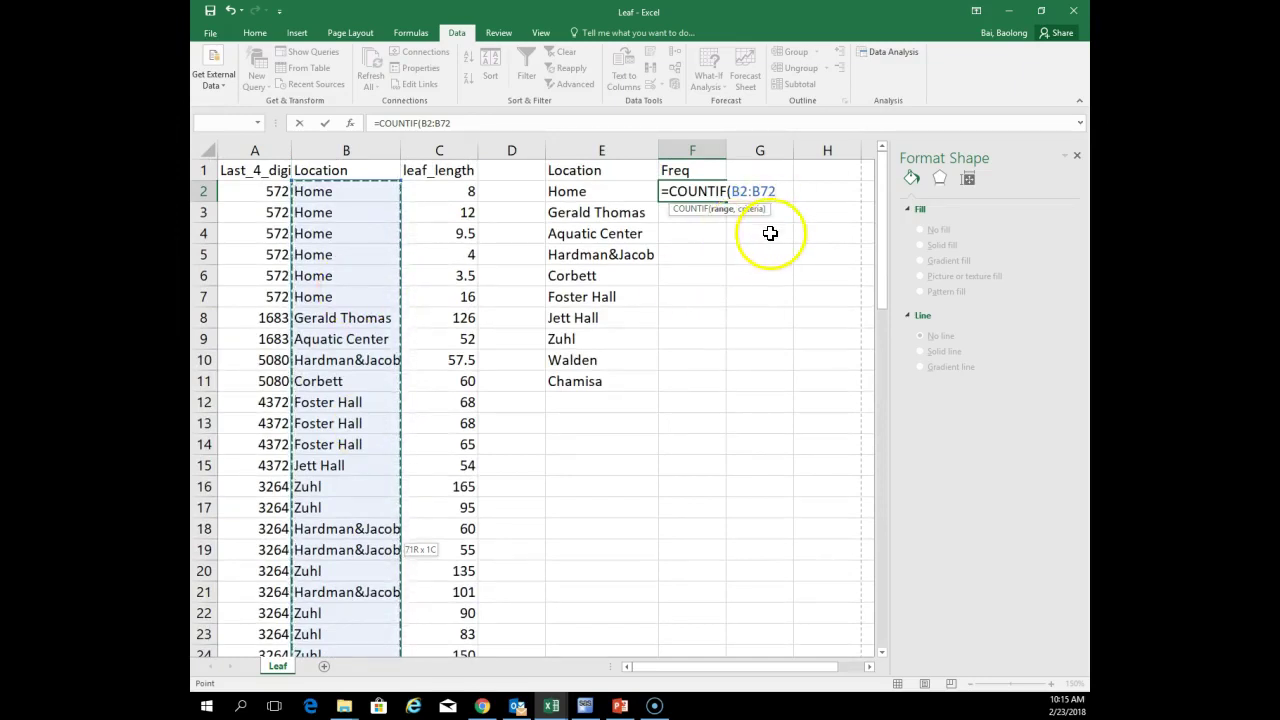
pyautogui.doubleClick(736, 193)
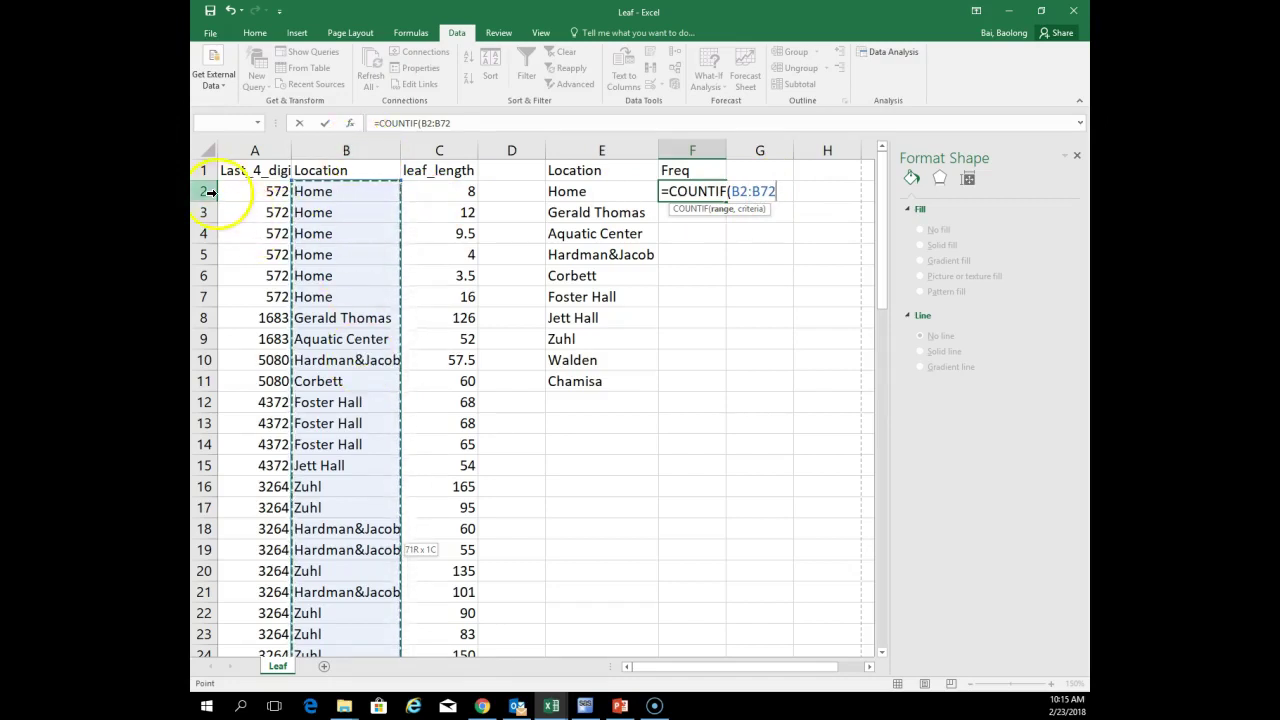
pyautogui.scroll(-20, 367, 311)
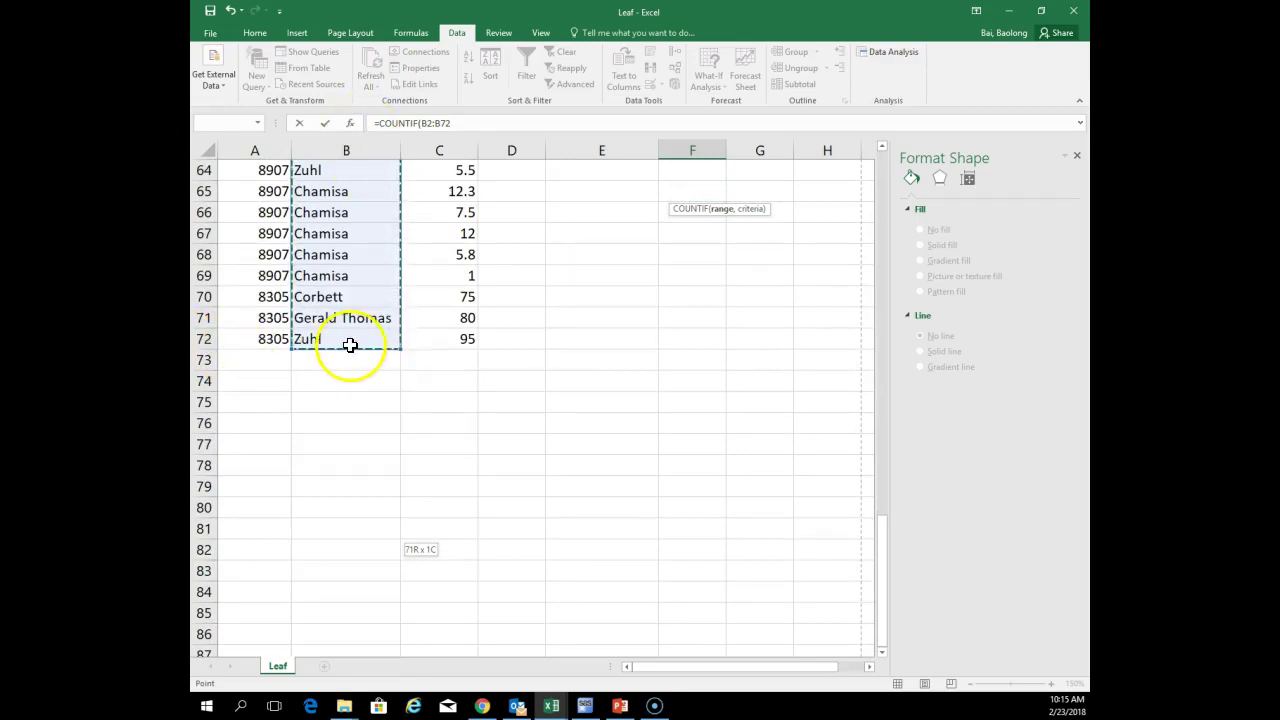
pyautogui.scroll(20, 338, 351)
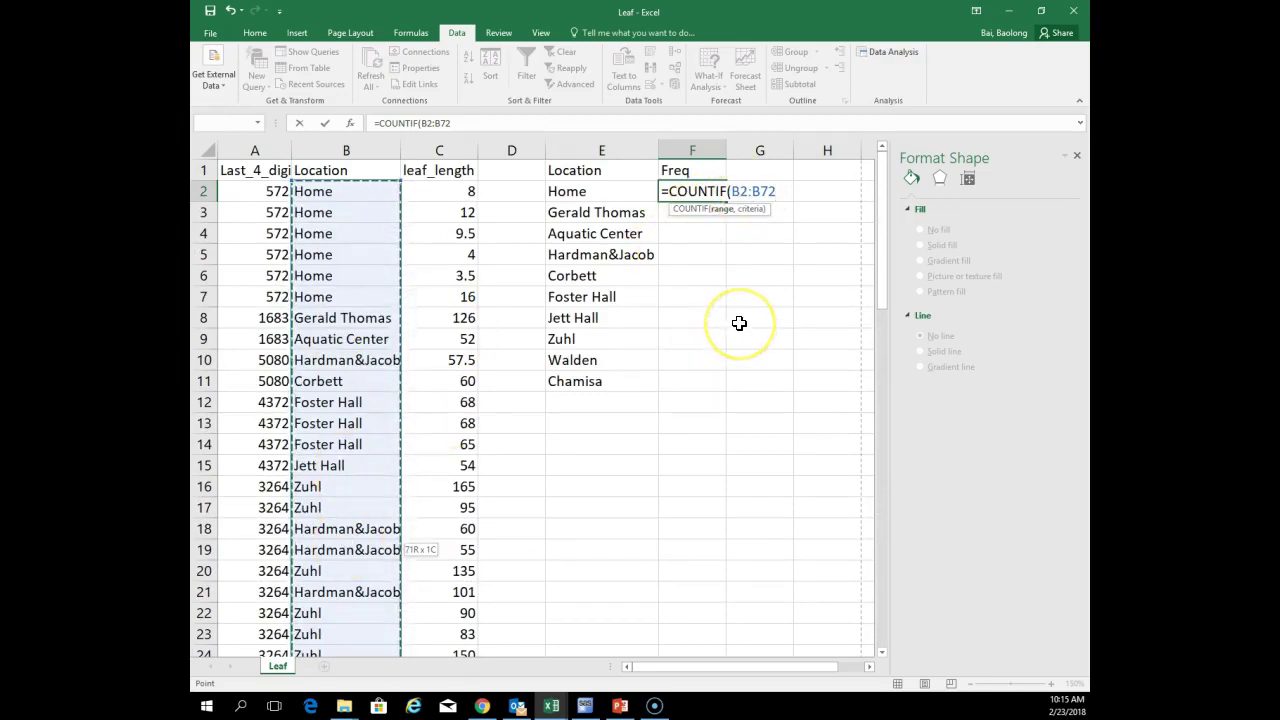
# Remove the selected range from the COUNTIF formula in F2, keeping the function name and opening parenthesis
pyautogui.press('BackSpace')
pyautogui.press('BackSpace')
pyautogui.press('BackSpace')
pyautogui.press('BackSpace')
pyautogui.press('BackSpace')
pyautogui.press('BackSpace')
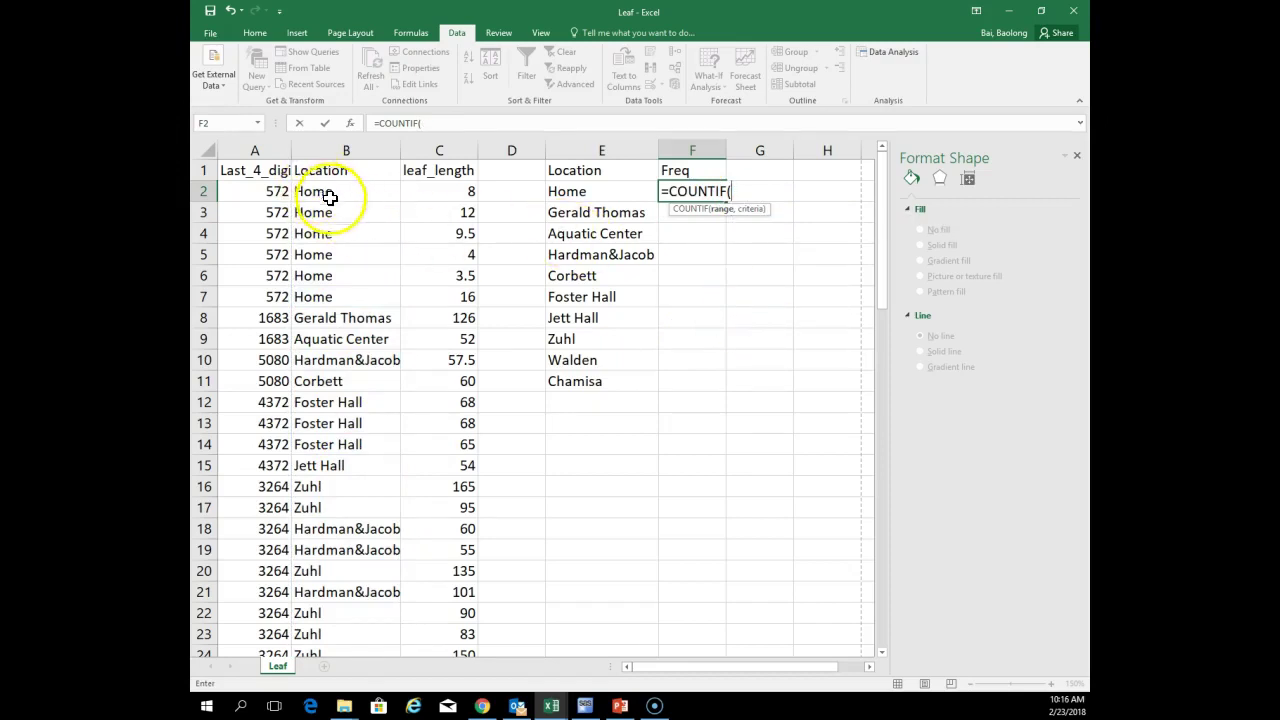
# Enter B2:B72 as the COUNTIF range and check that it spans all location entries
pyautogui.scroll(-20, 471, 400)
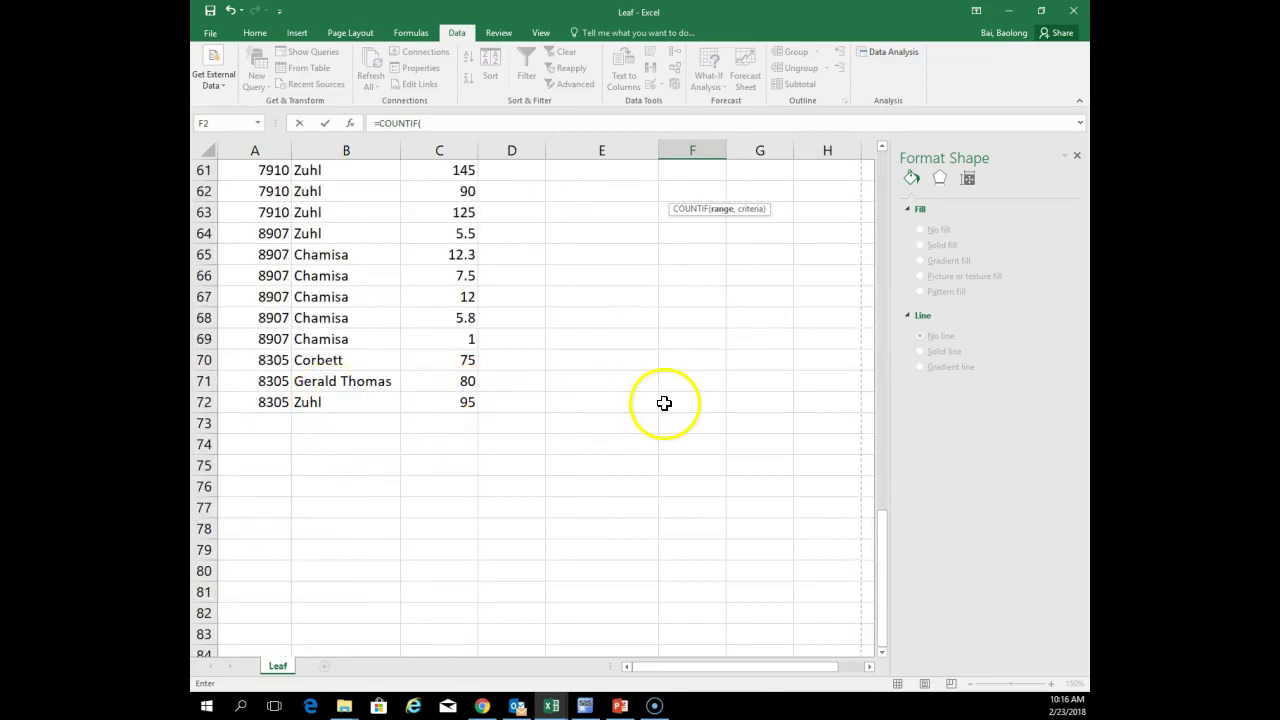
pyautogui.scroll(20, 664, 403)
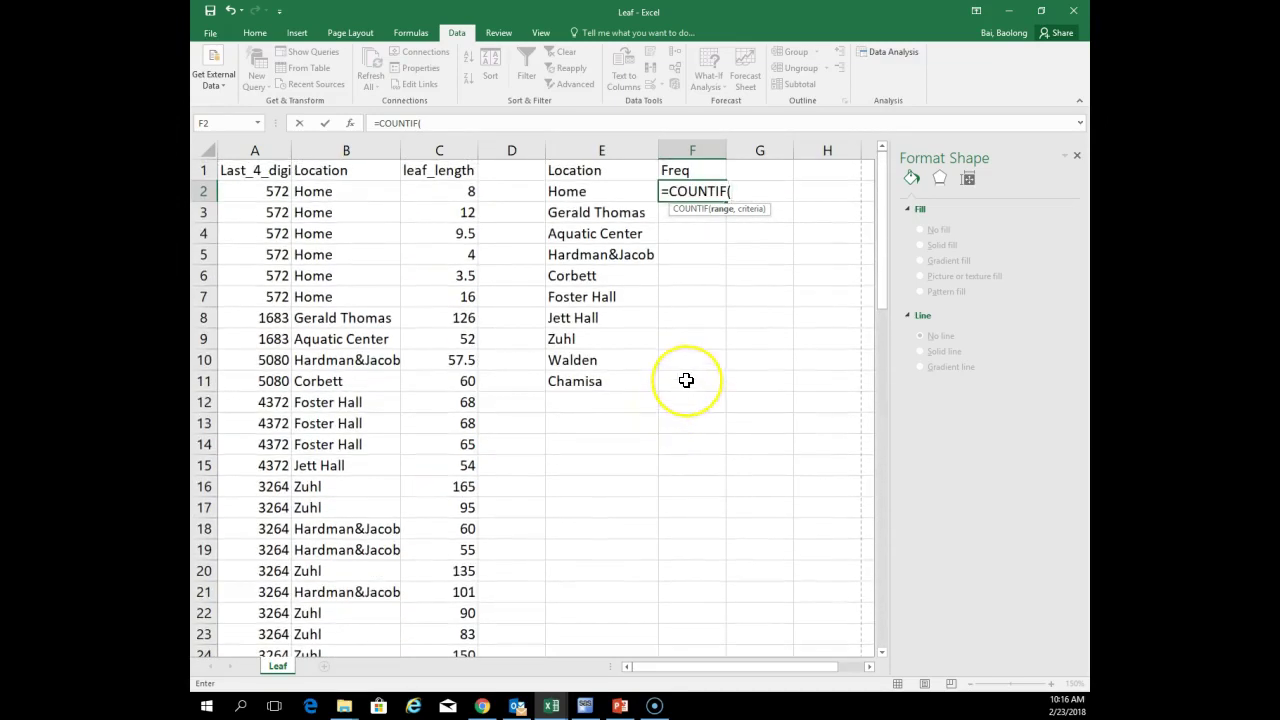
pyautogui.write('B2:B72')
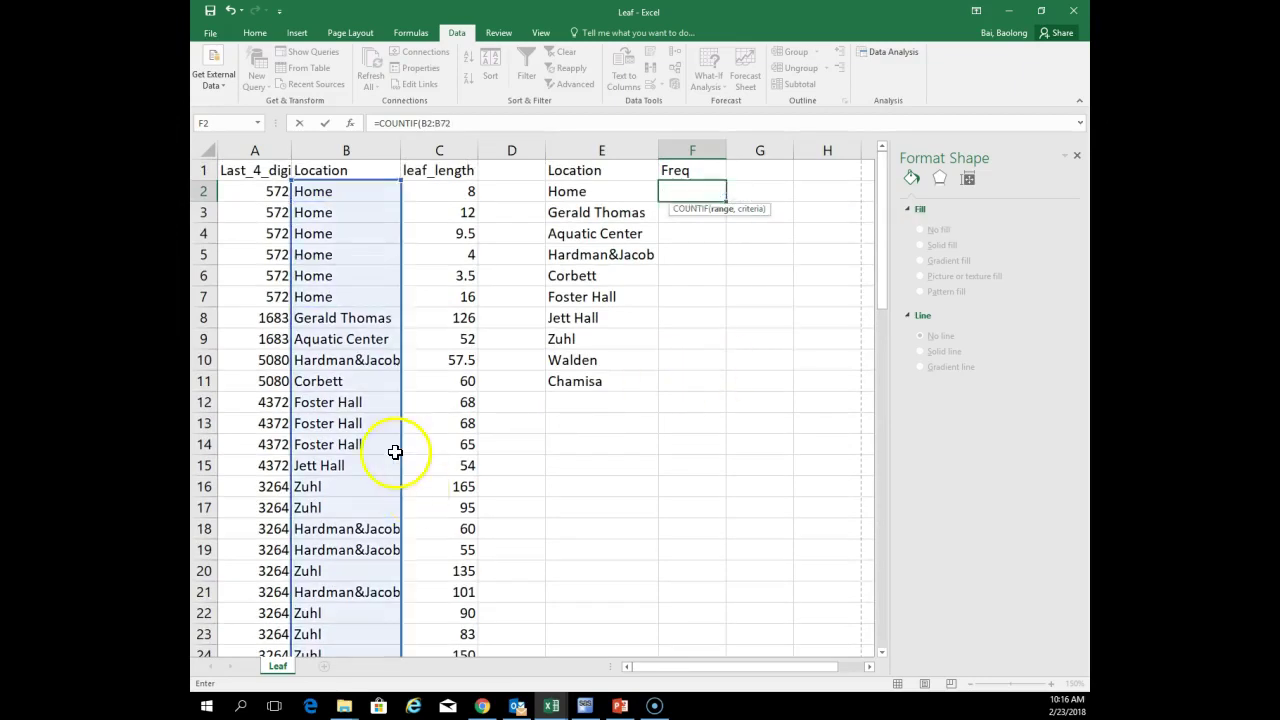
pyautogui.scroll(-19, 388, 452)
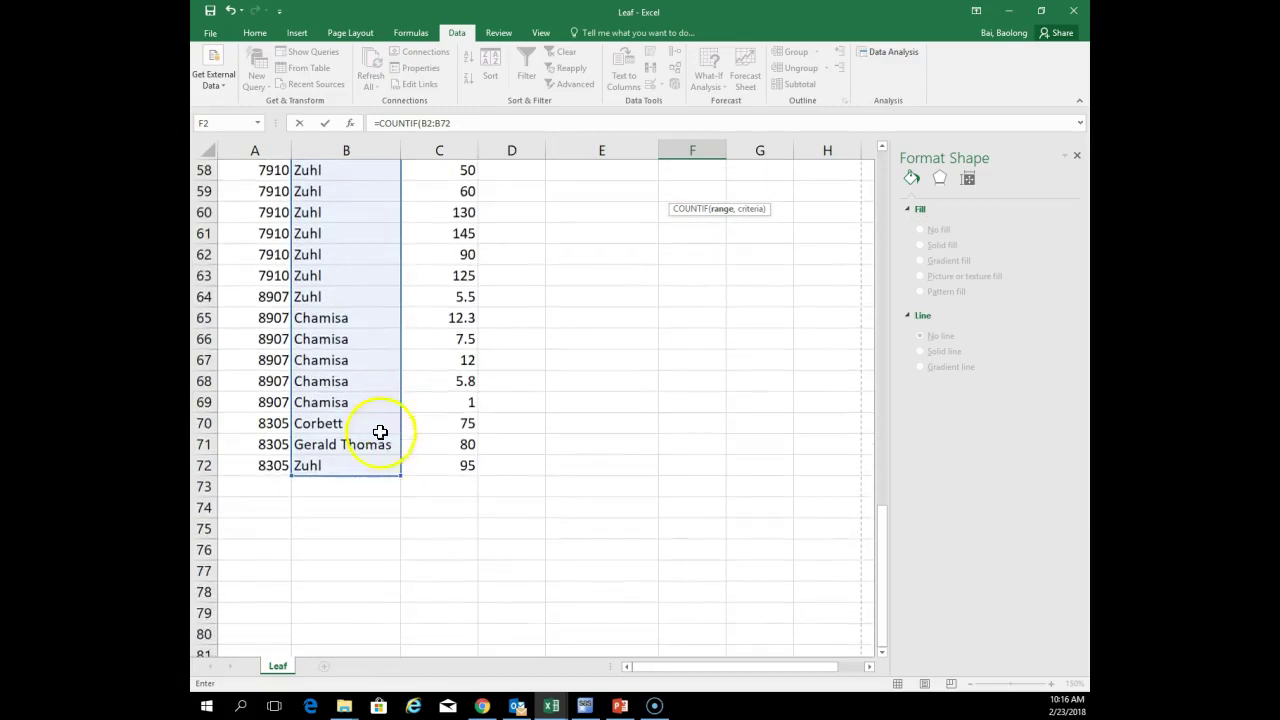
pyautogui.scroll(19, 381, 434)
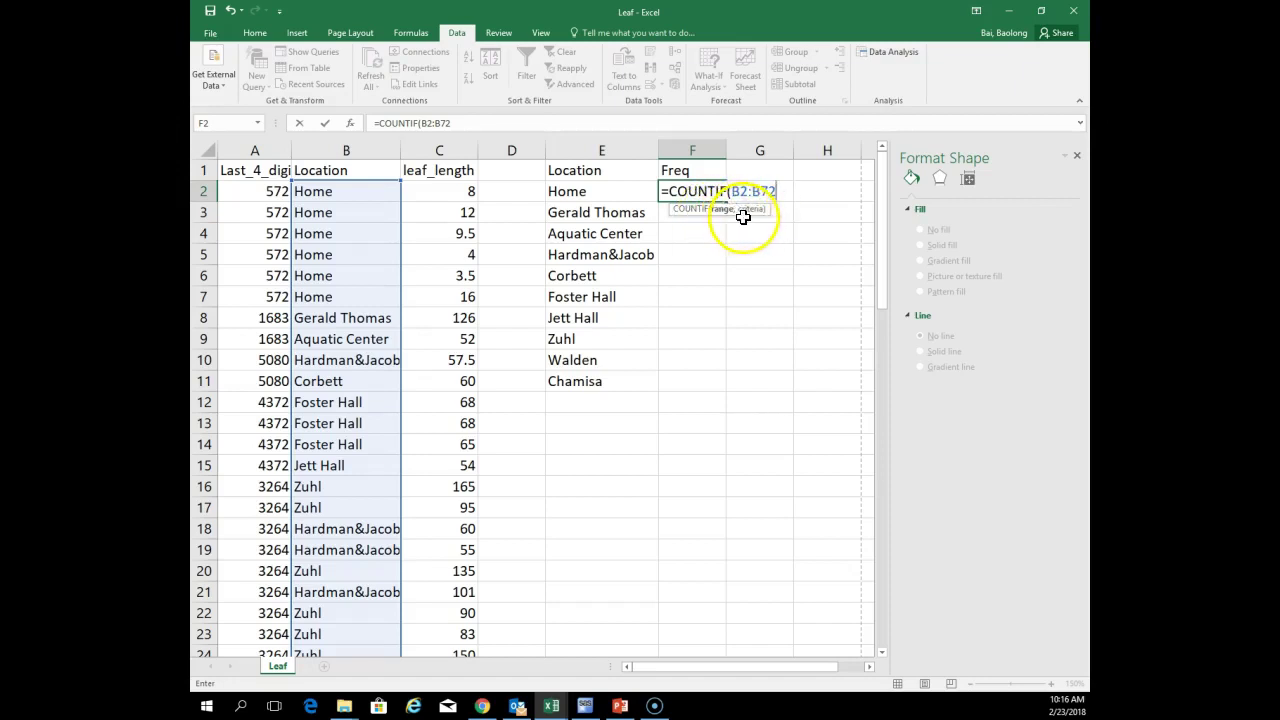
# Use cell E2 as the COUNTIF criterion and complete the formula =COUNTIF(B2:B72,E2) in F2
pyautogui.write(',')
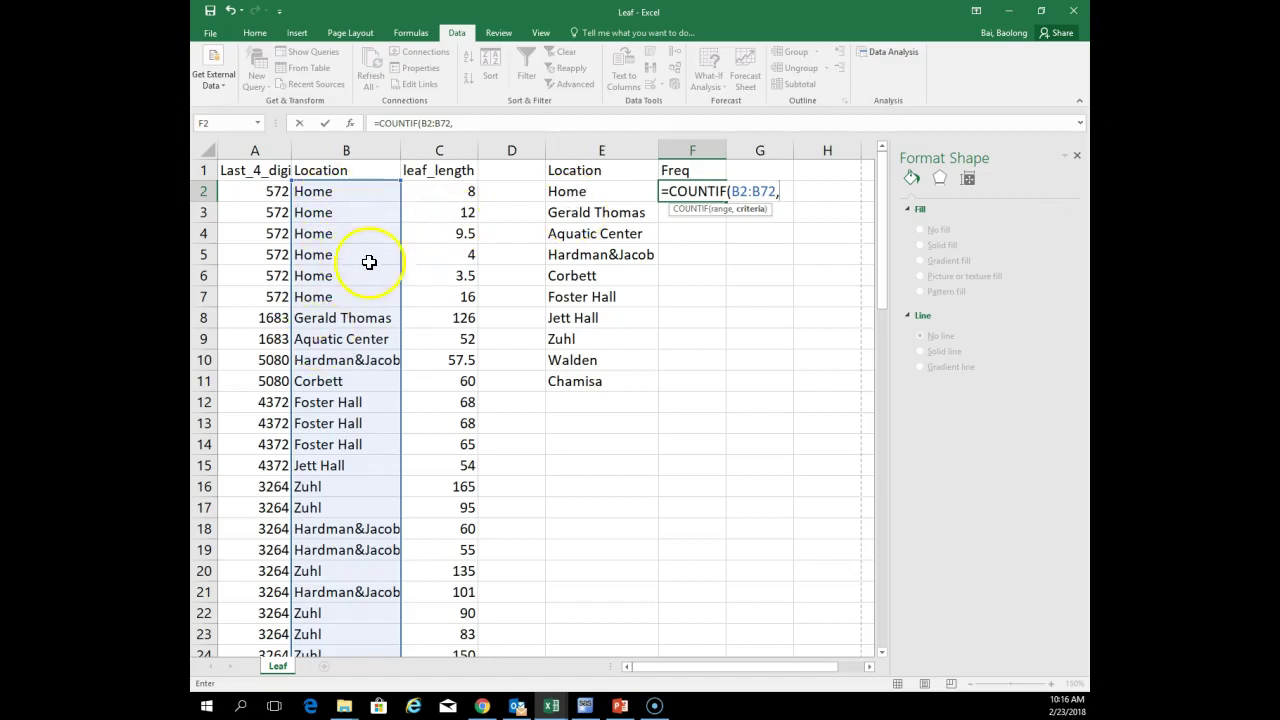
pyautogui.click(579, 196)
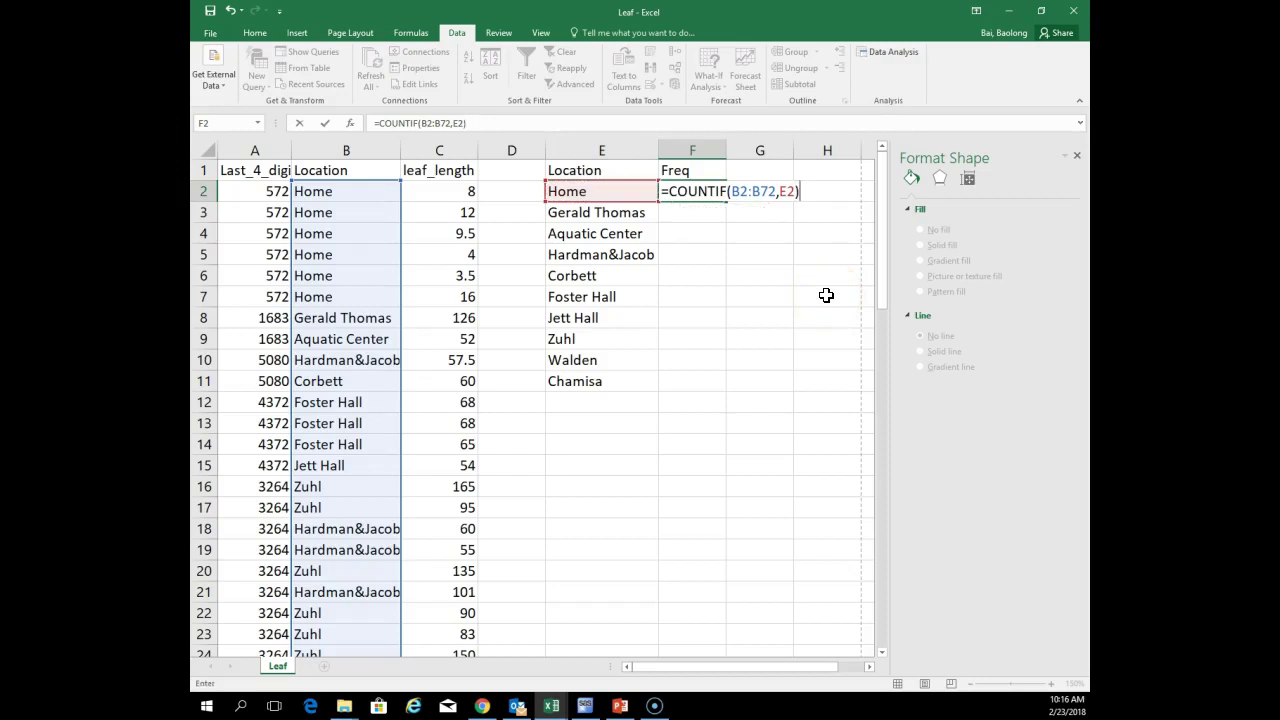
pyautogui.press('Up')
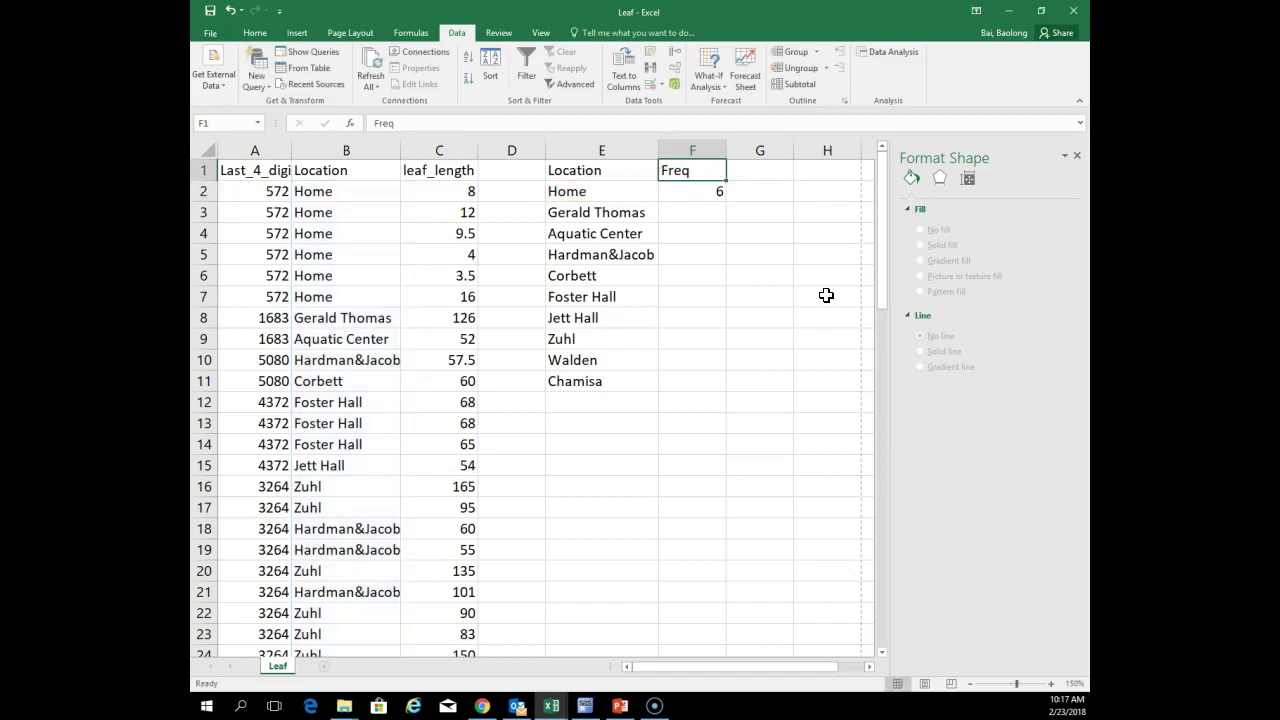
# Examine the COUNTIF formula and result in F2 against the location data and the empty Freq cells below
pyautogui.click(706, 191)
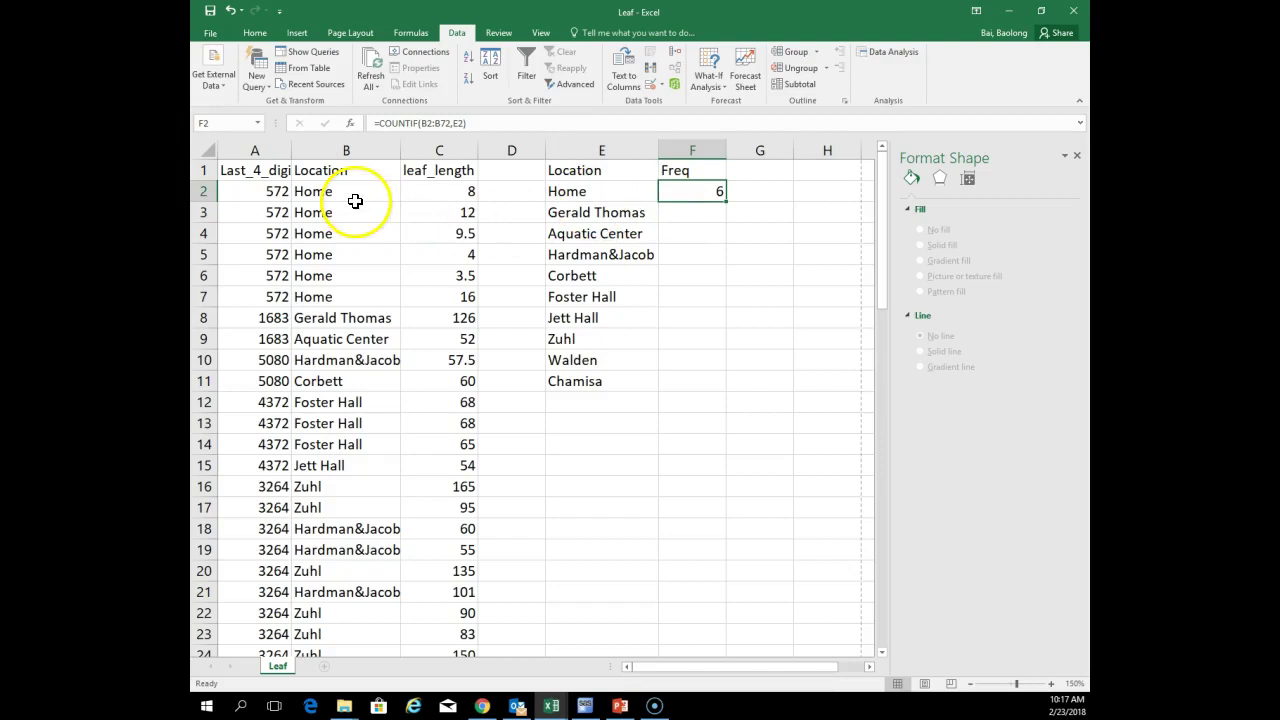
pyautogui.click(706, 191)
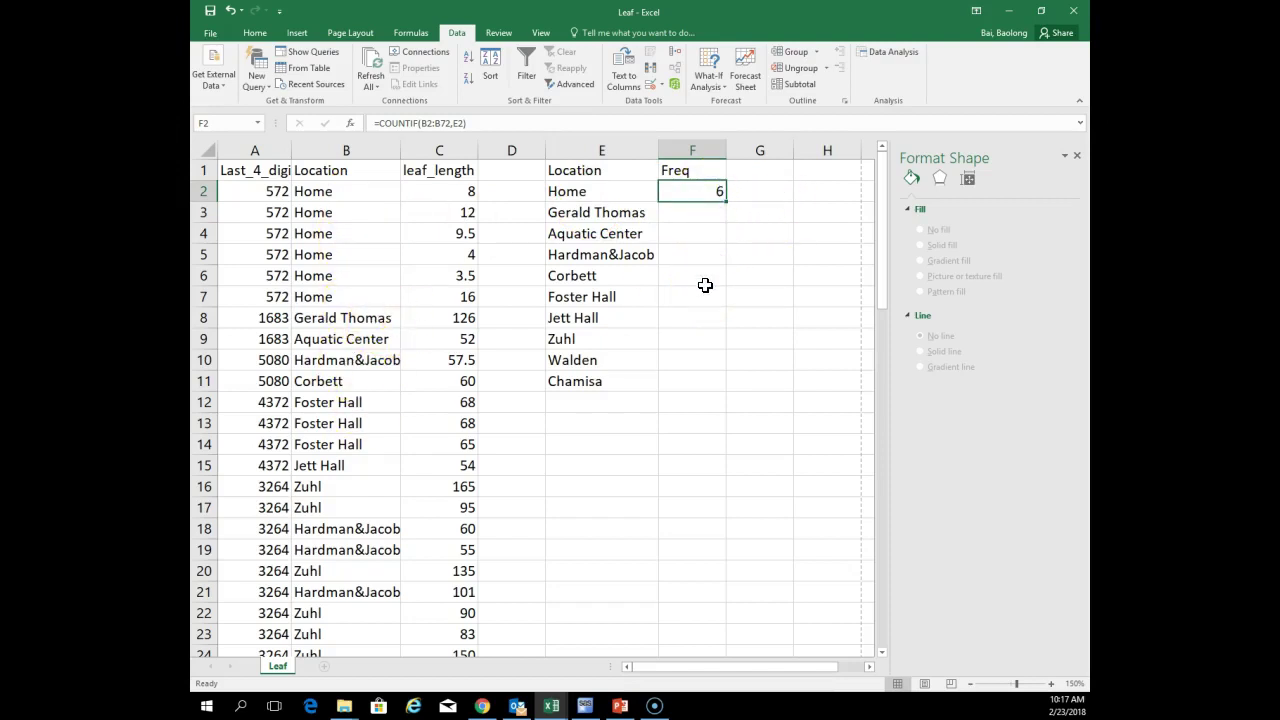
pyautogui.click(709, 226)
pyautogui.click(708, 195)
pyautogui.click(690, 216)
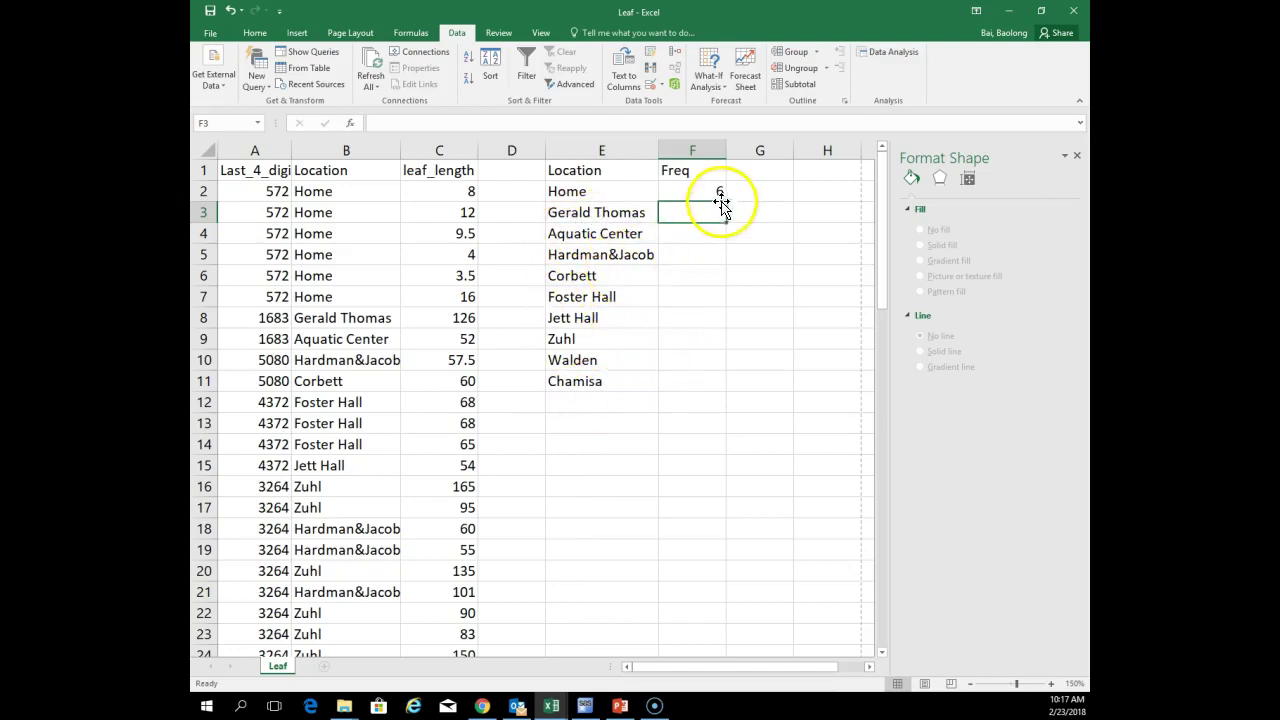
pyautogui.click(700, 234)
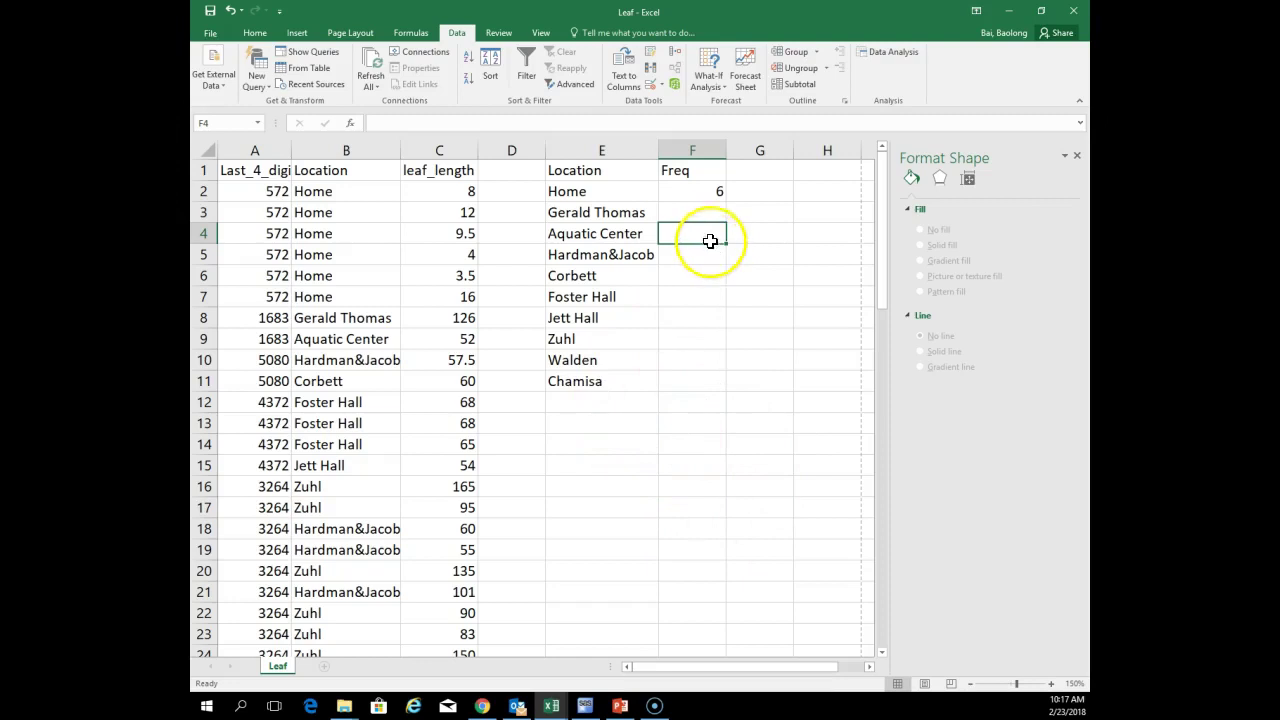
pyautogui.click(699, 192)
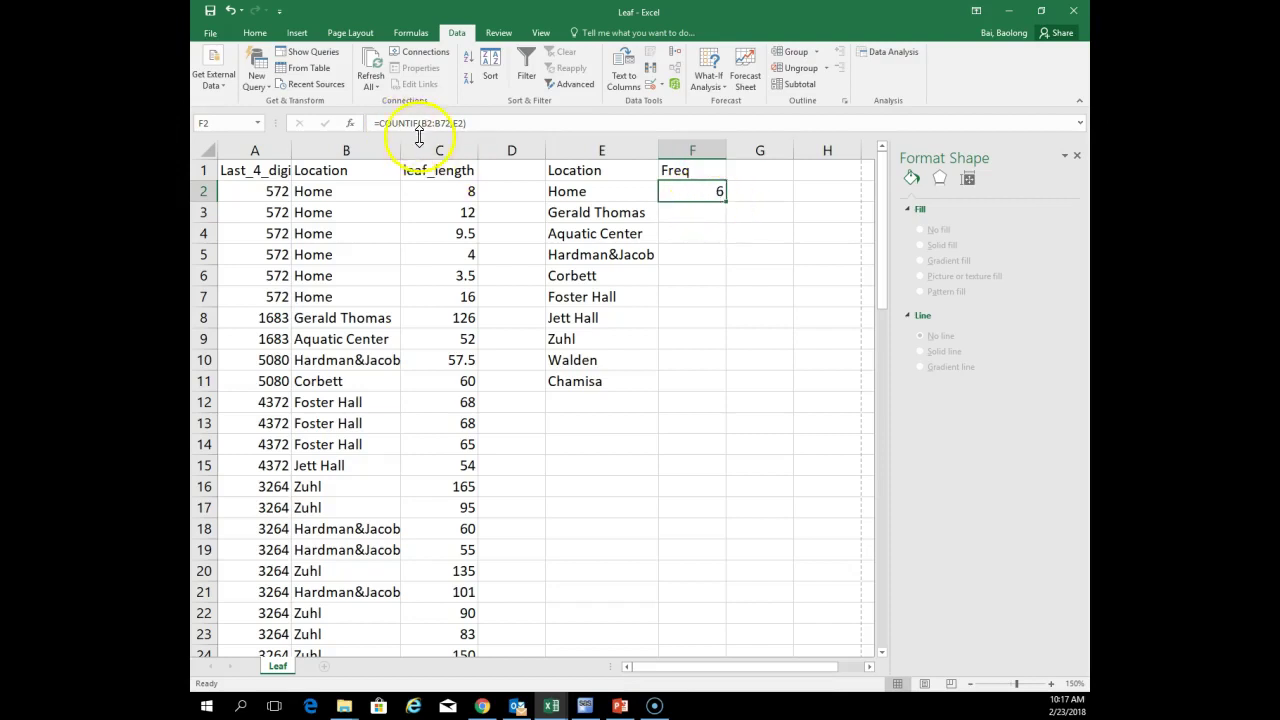
pyautogui.click(686, 238)
pyautogui.click(718, 194)
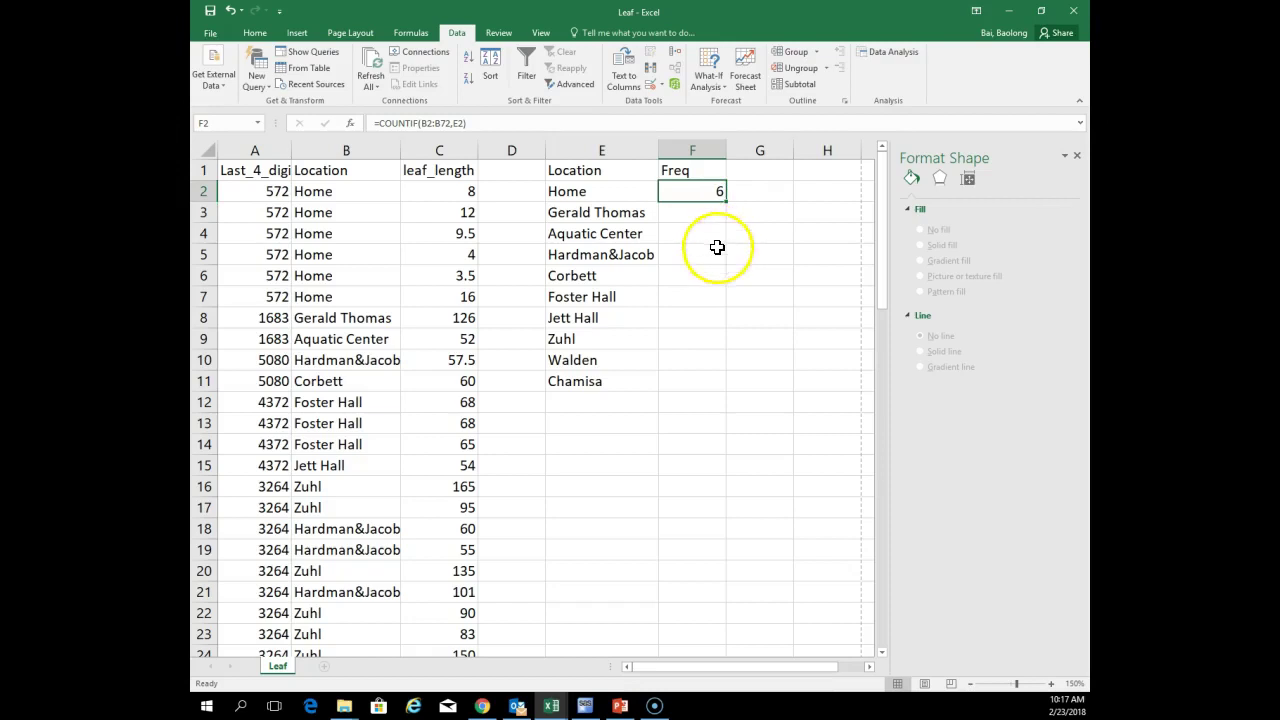
pyautogui.click(706, 214)
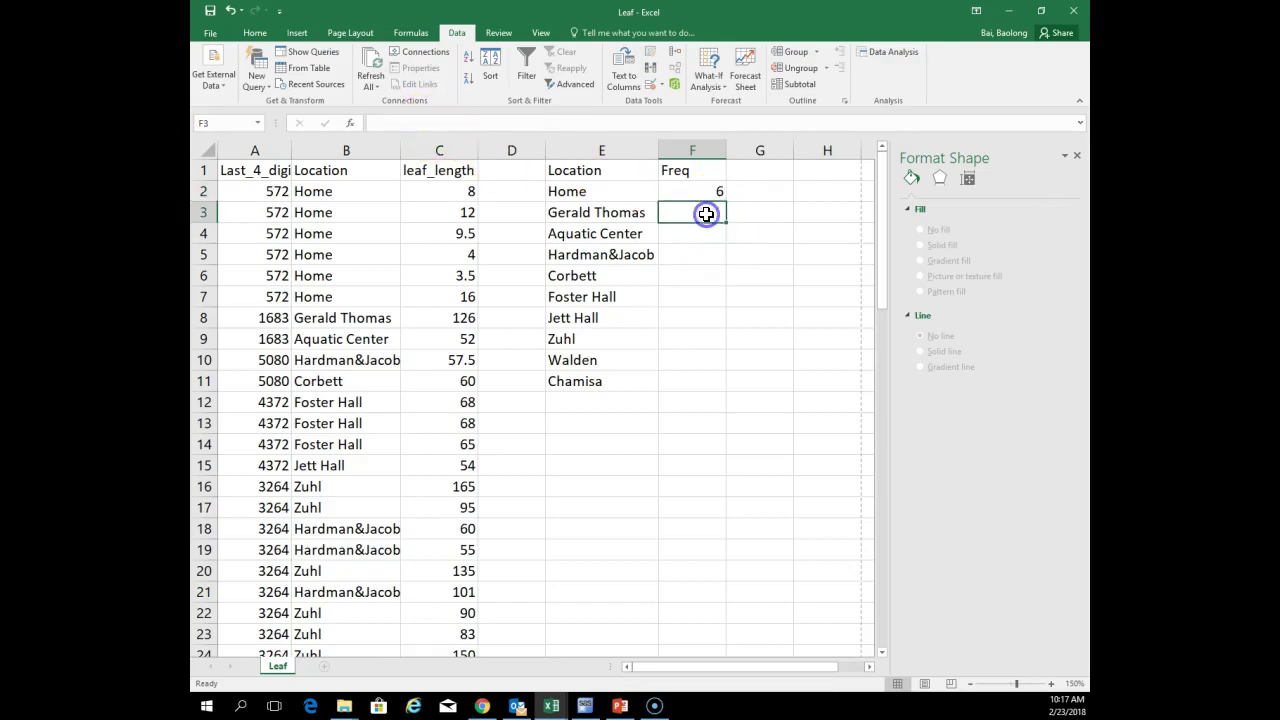
pyautogui.click(704, 195)
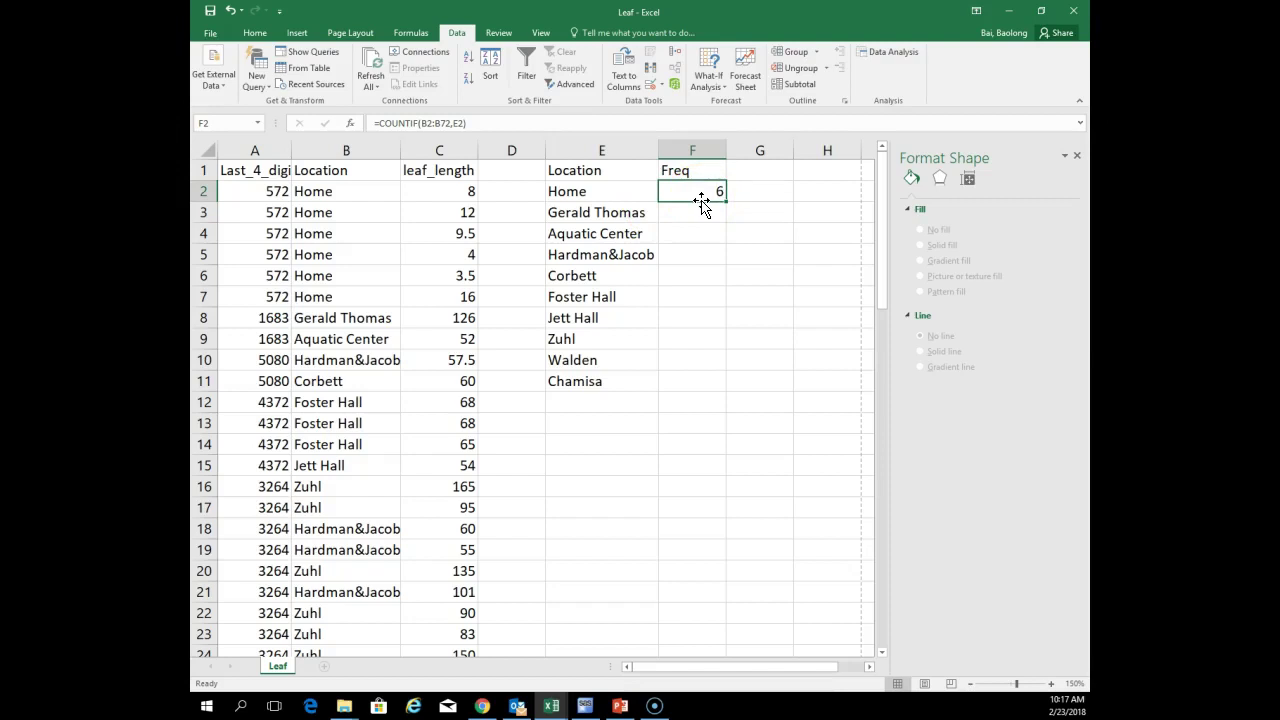
pyautogui.click(701, 195)
pyautogui.hotkey('ctrl', 'c')
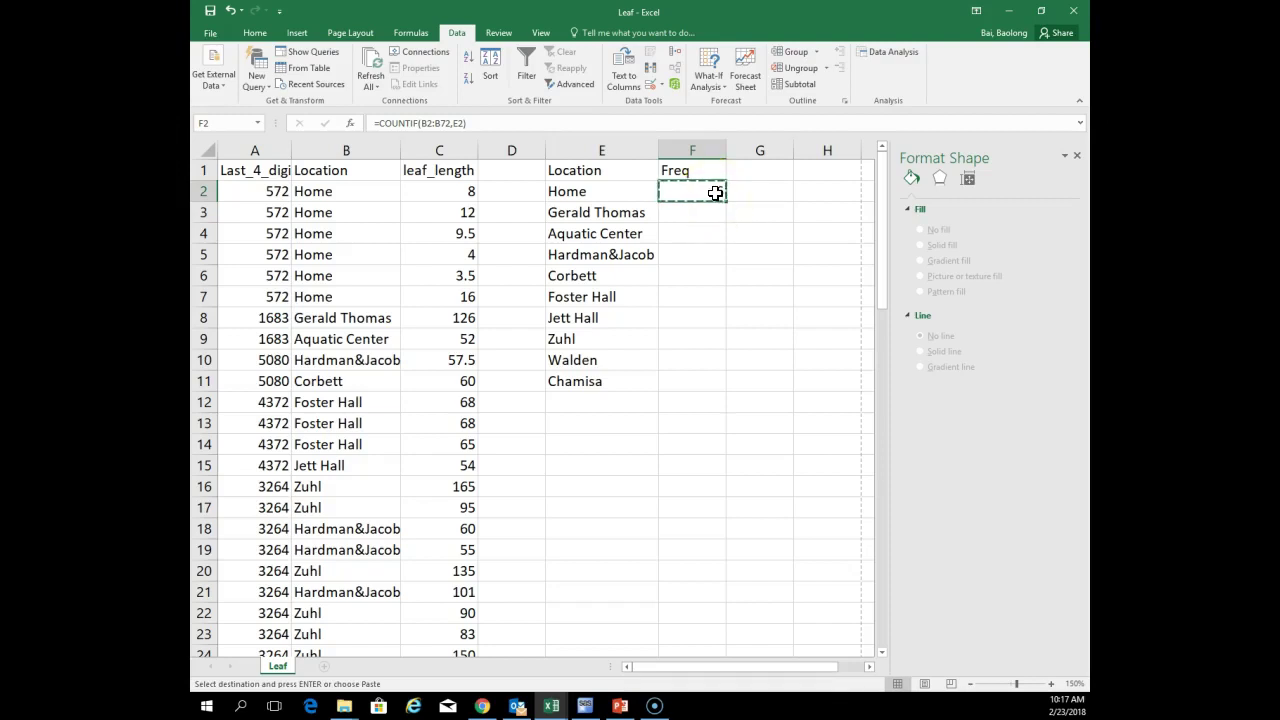
pyautogui.click(697, 214)
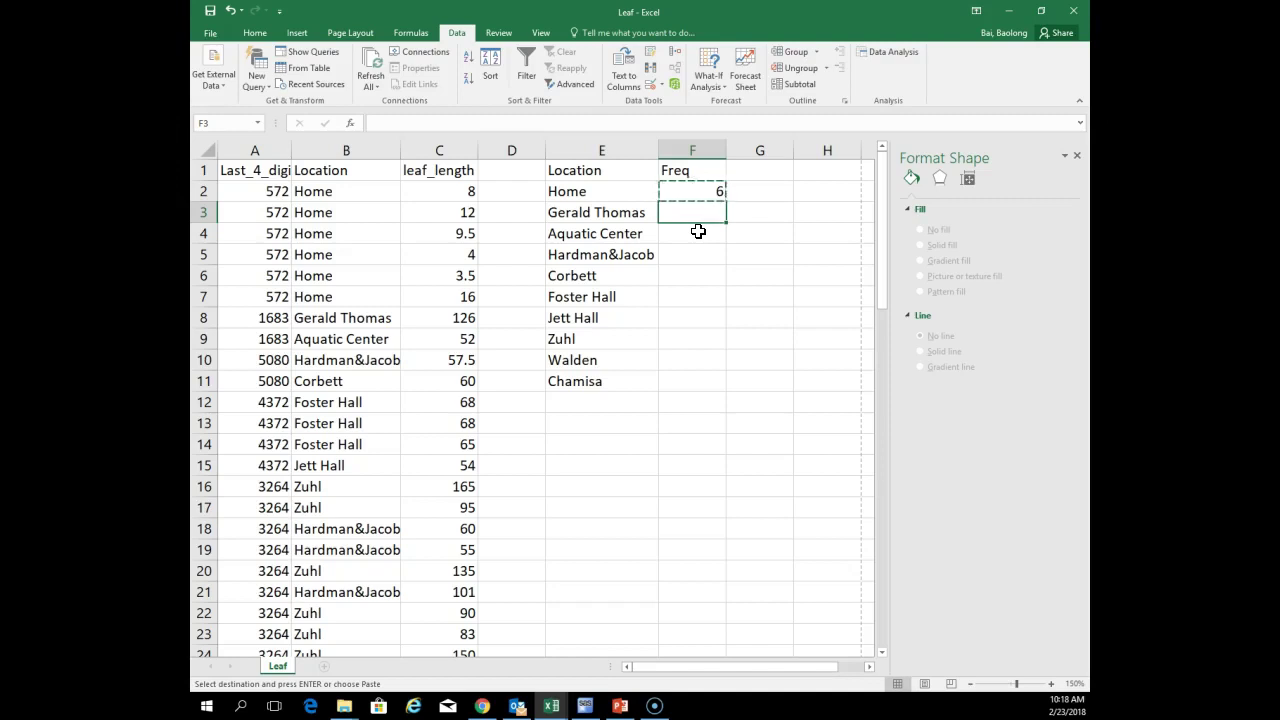
pyautogui.hotkey('ctrl', 'v')
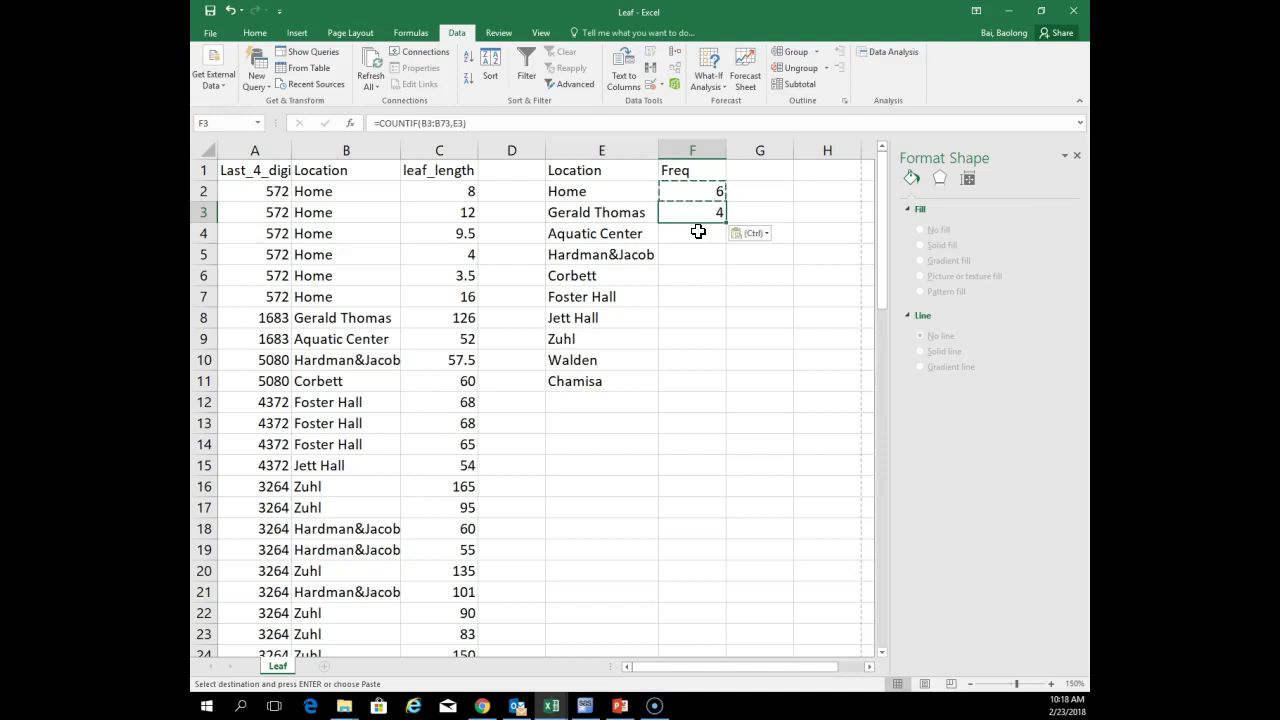
# Copy the COUNTIF formula in F2 again and paste it into F4, the Freq cell for Aquatic Center
pyautogui.click(703, 238)
pyautogui.click(710, 195)
pyautogui.rightClick(710, 194)
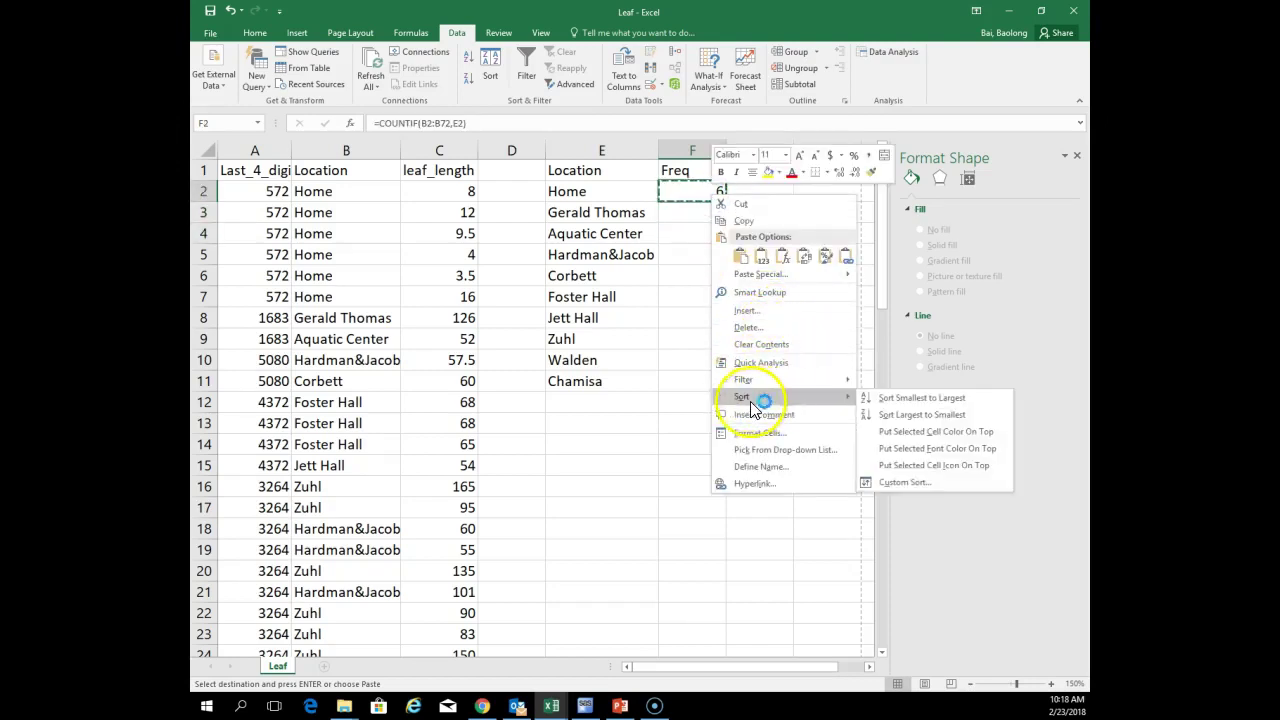
pyautogui.click(753, 222)
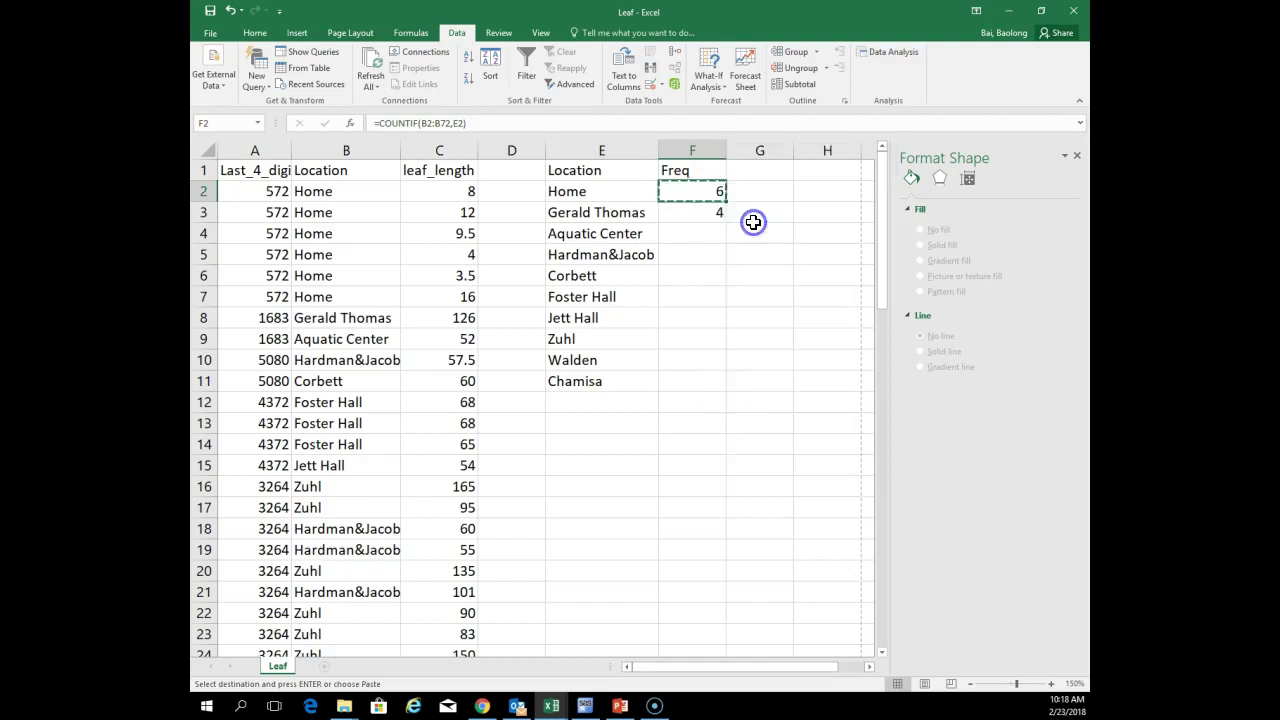
pyautogui.click(697, 232)
pyautogui.rightClick(699, 235)
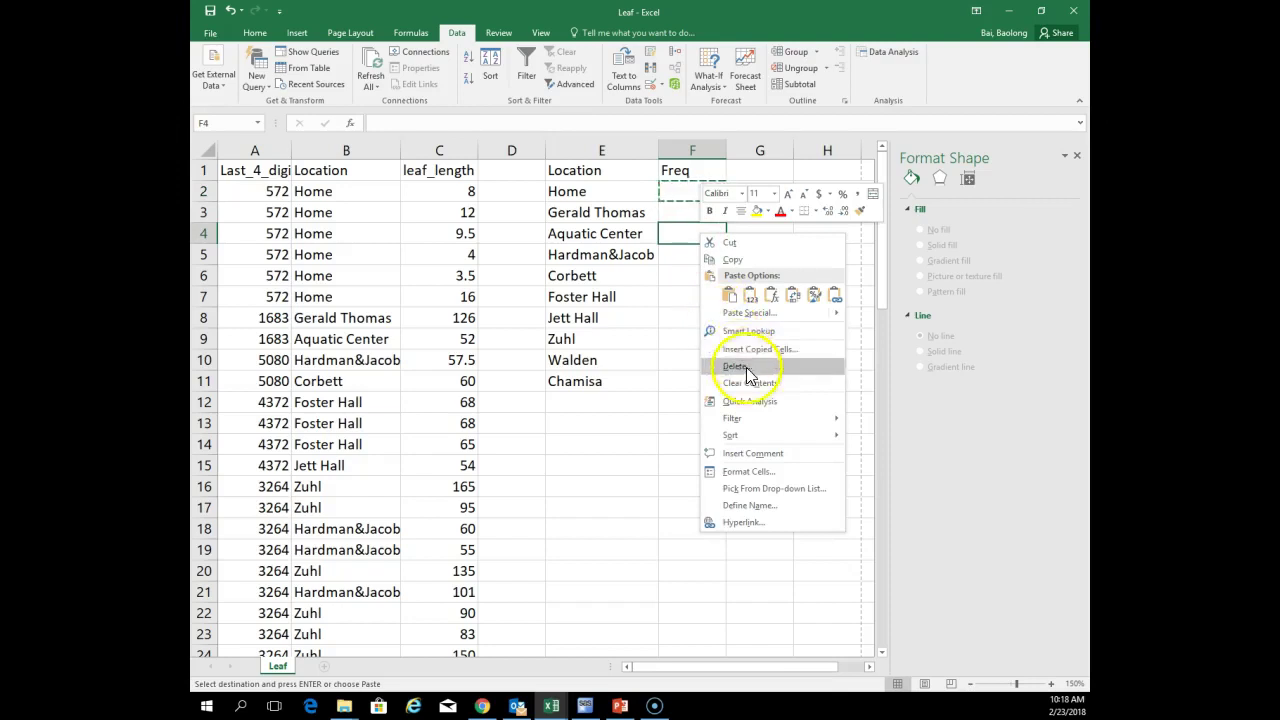
pyautogui.click(728, 298)
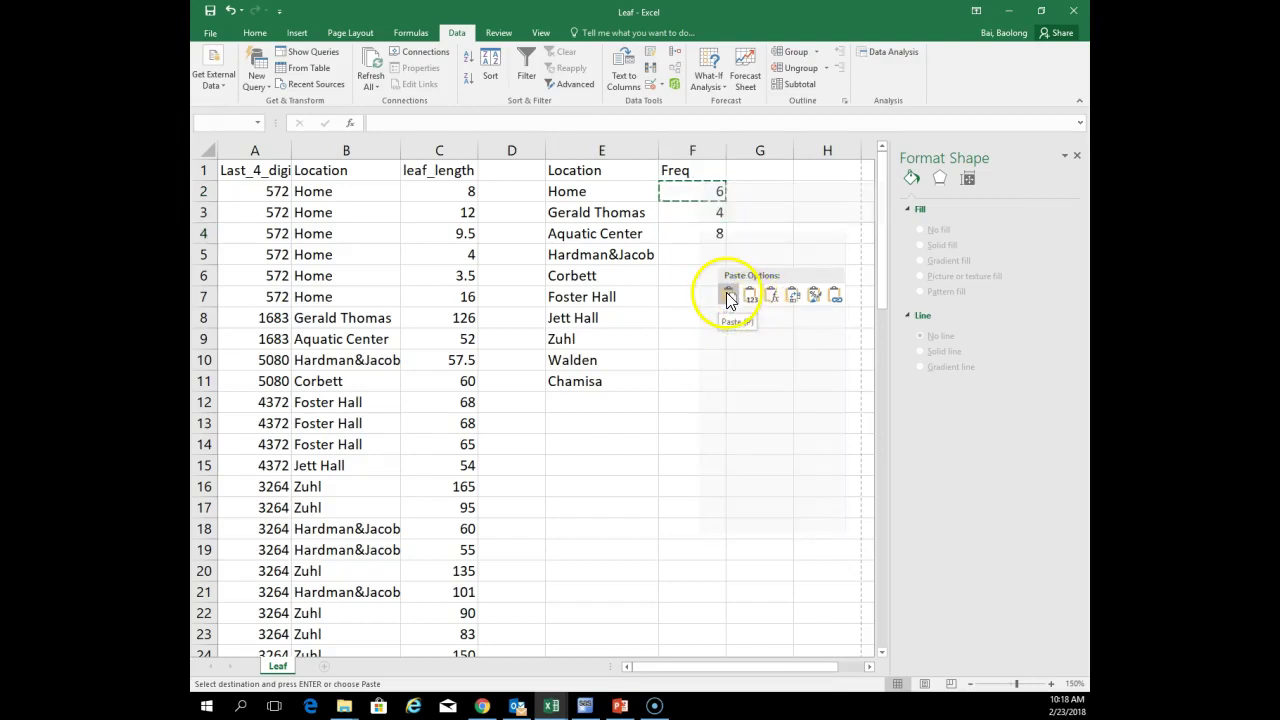
pyautogui.click(733, 316)
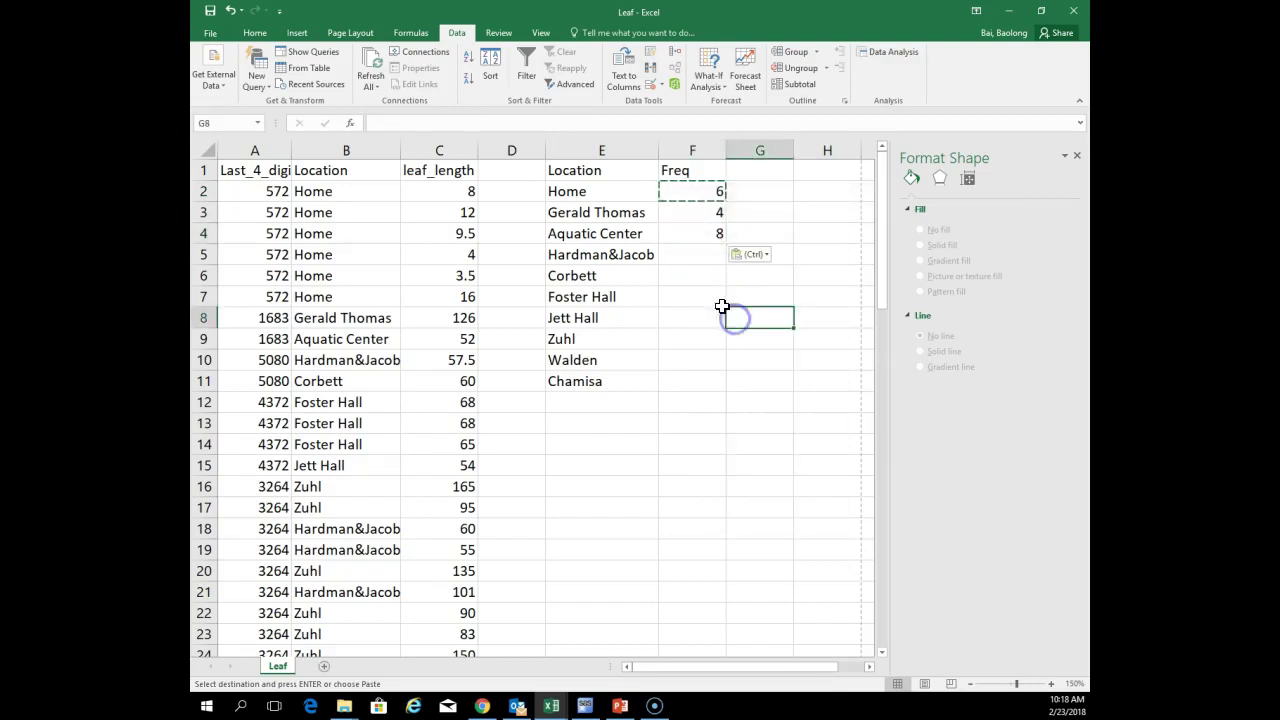
# Check the pasted formulas in F3 and F4, and paste the copied F2 formula into G2
pyautogui.click(706, 212)
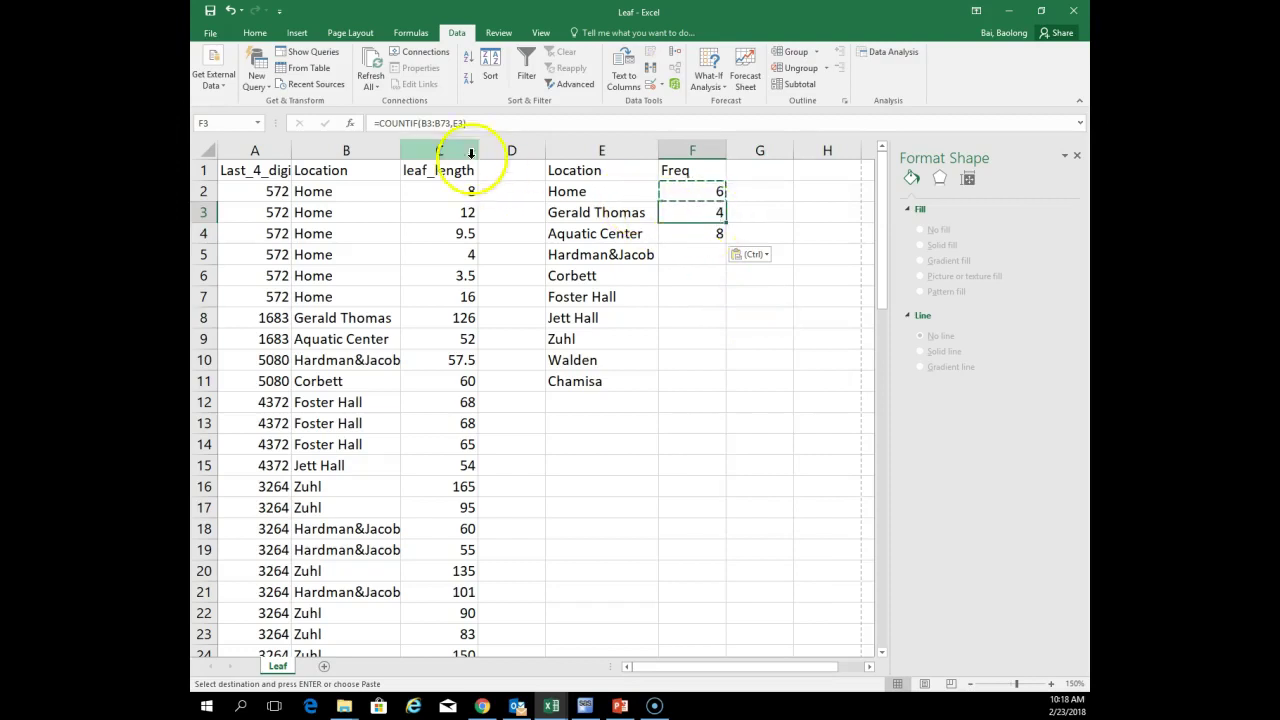
pyautogui.click(698, 232)
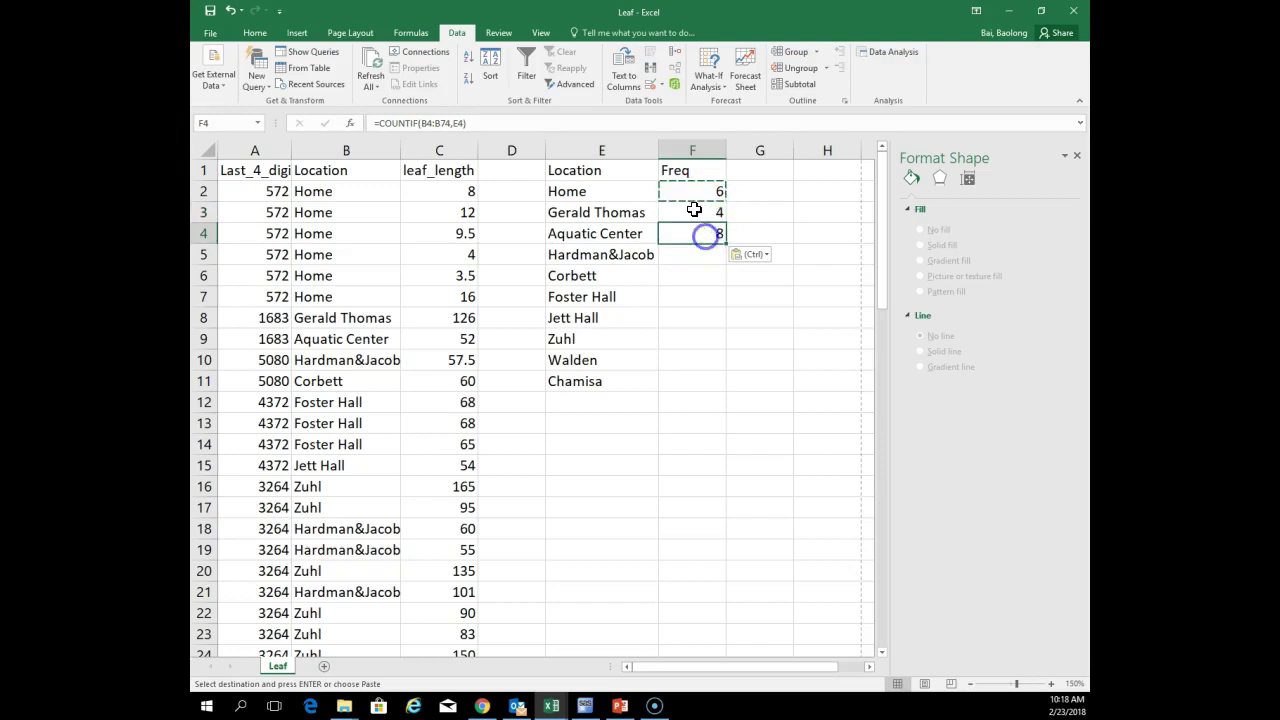
pyautogui.click(760, 198)
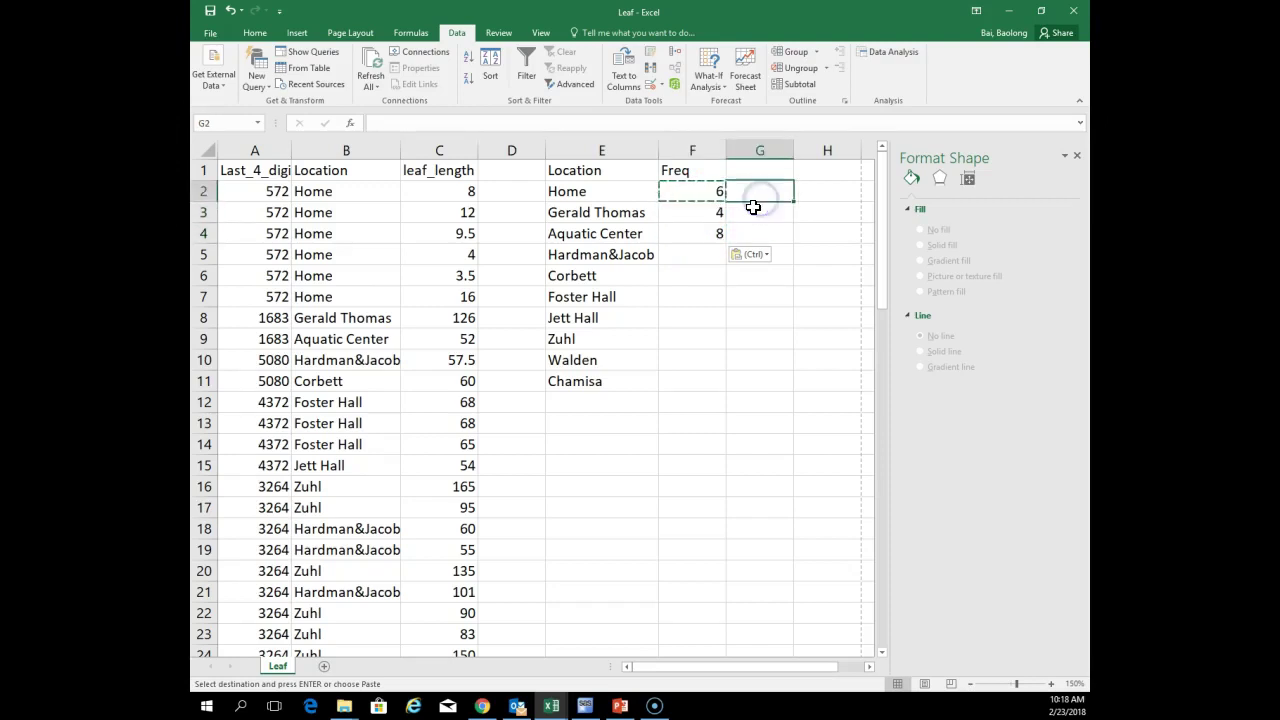
pyautogui.hotkey('ctrl', 'v')
pyautogui.moveTo(777, 200)
pyautogui.mouseDown()
pyautogui.moveTo(663, 191)
pyautogui.moveTo(770, 197)
pyautogui.mouseUp()
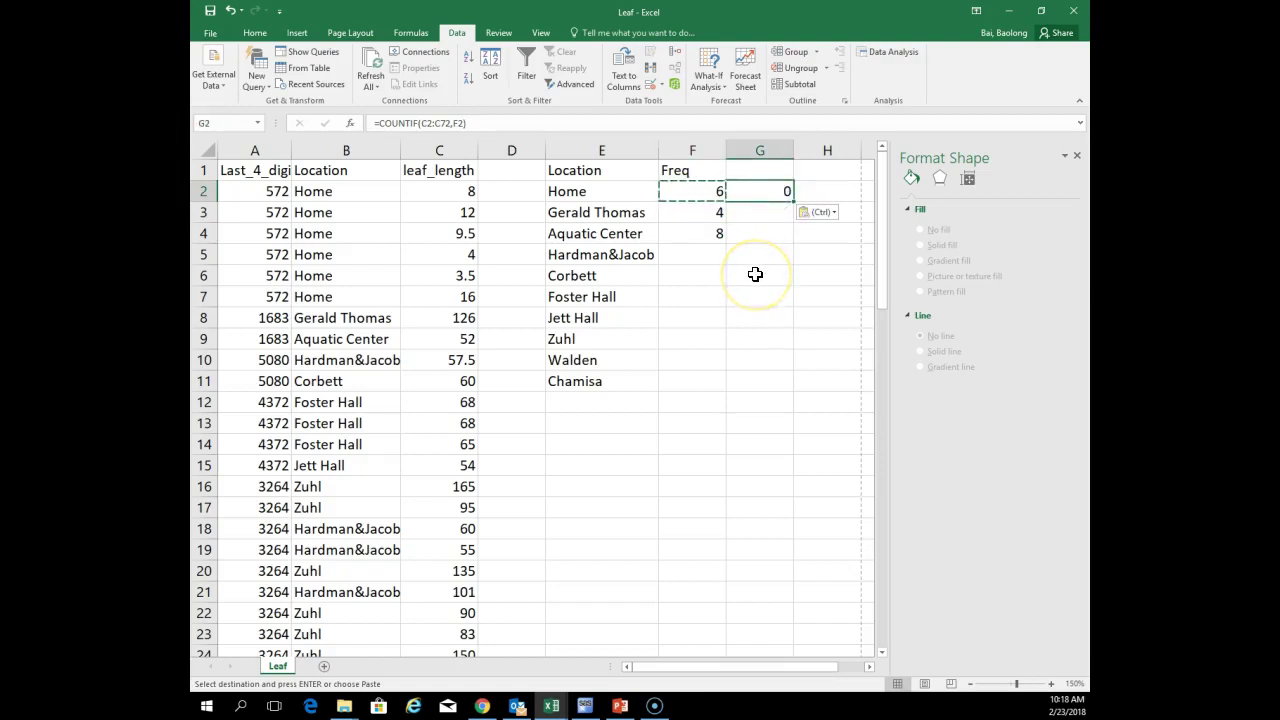
# Compare the COUNTIF range and criterion references in F2, F3 and G2 to see how copying shifts them
pyautogui.click(709, 191)
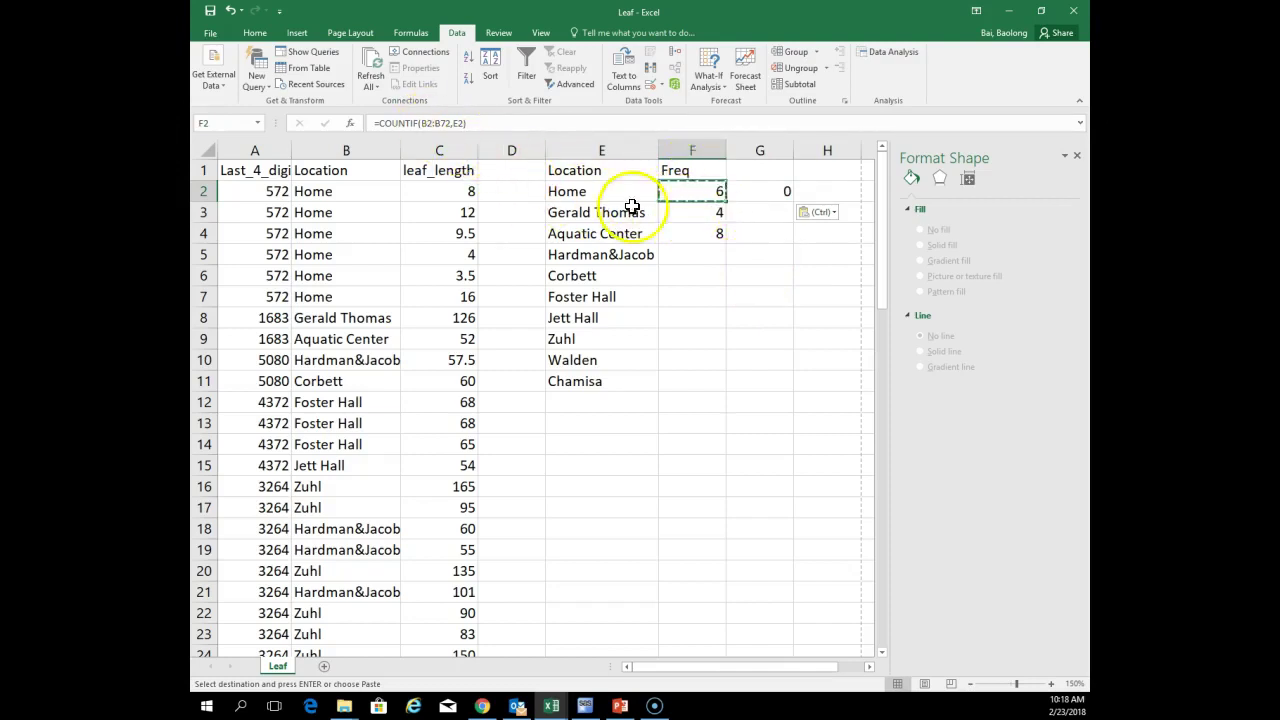
pyautogui.click(766, 194)
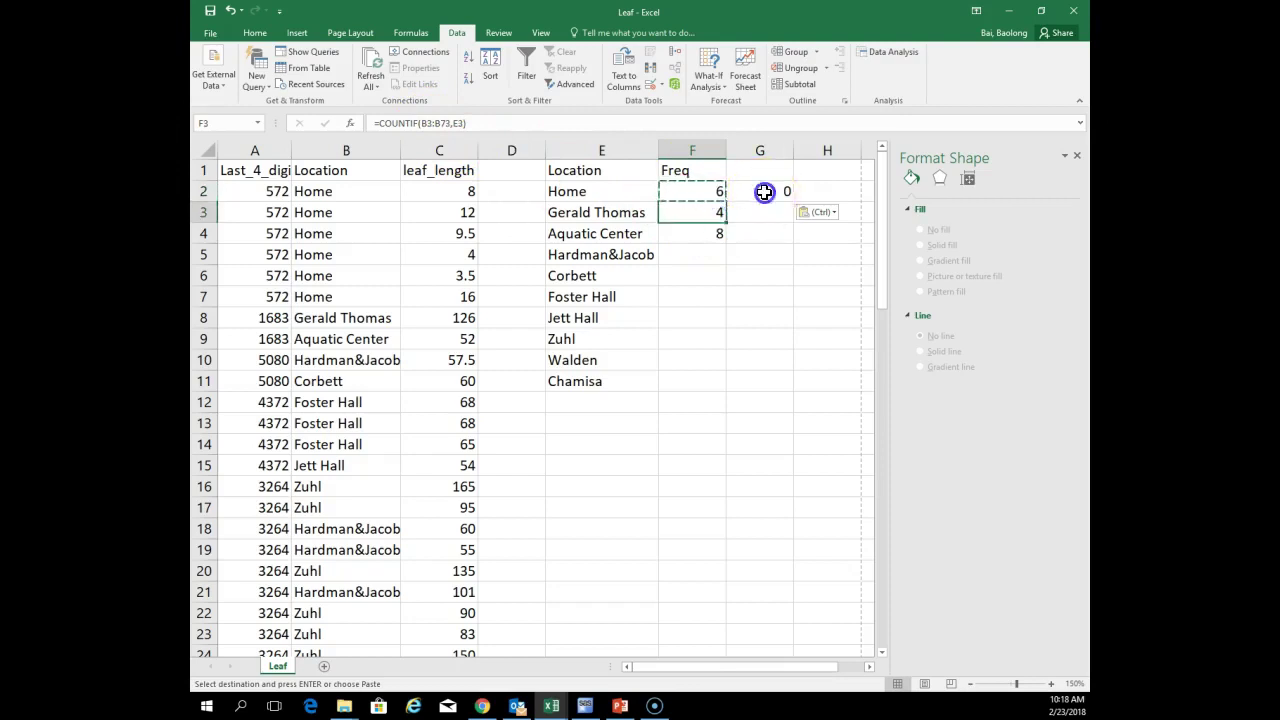
pyautogui.click(762, 194)
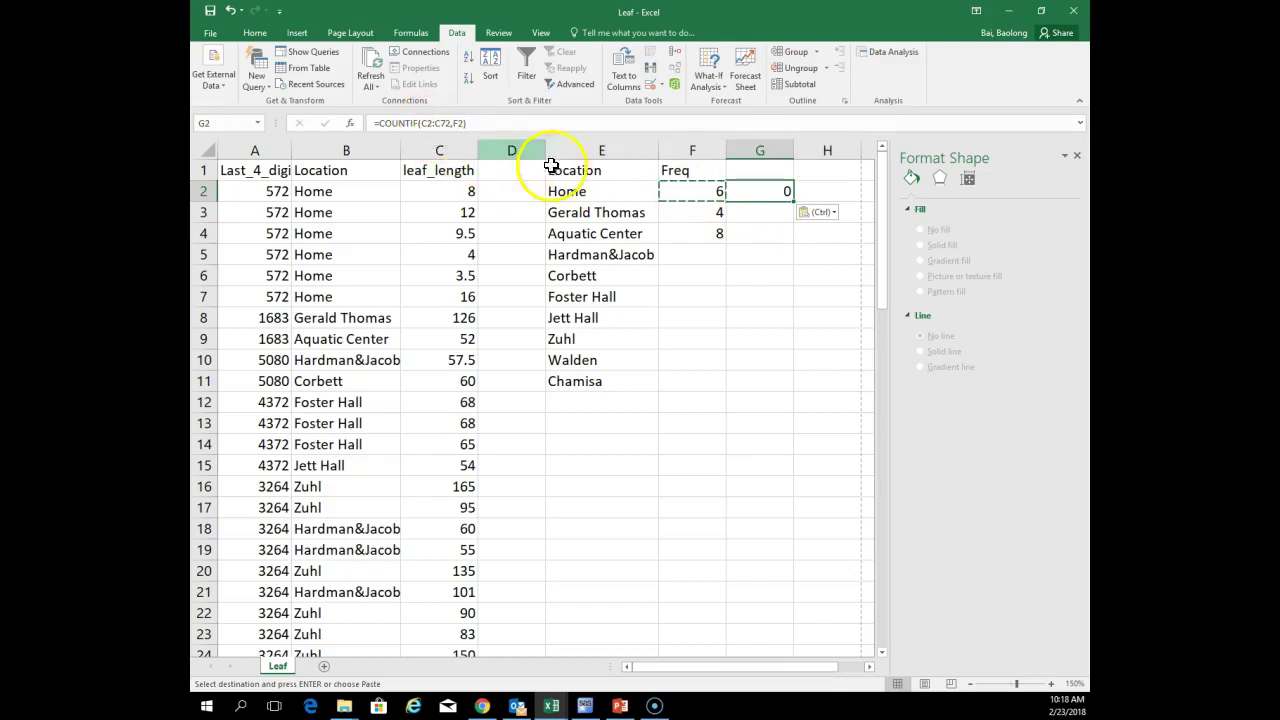
pyautogui.click(701, 194)
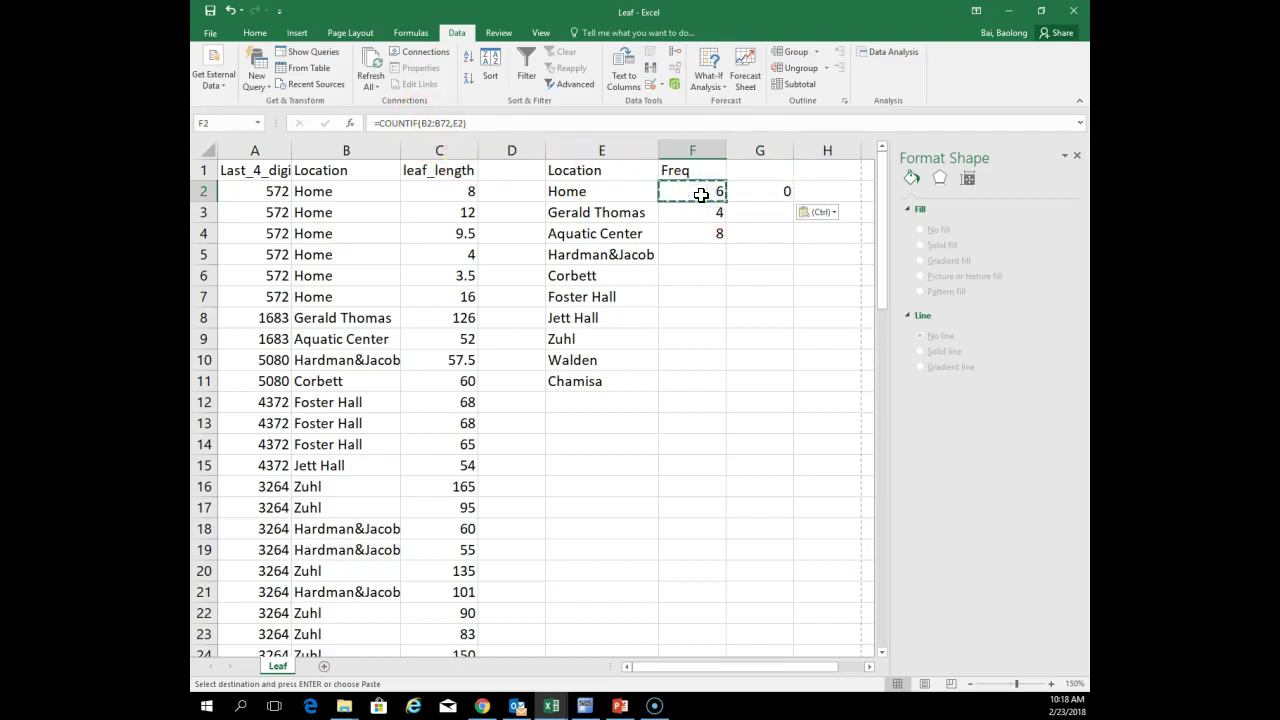
pyautogui.click(751, 194)
pyautogui.click(706, 193)
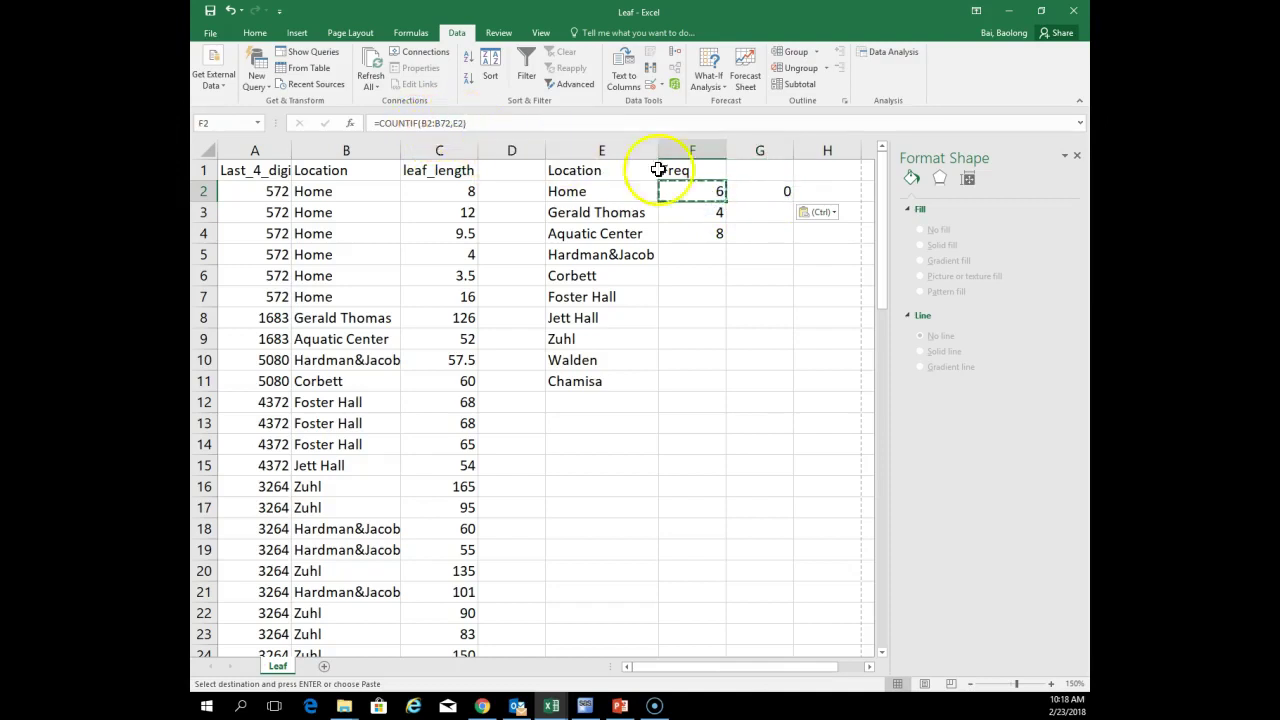
pyautogui.click(758, 191)
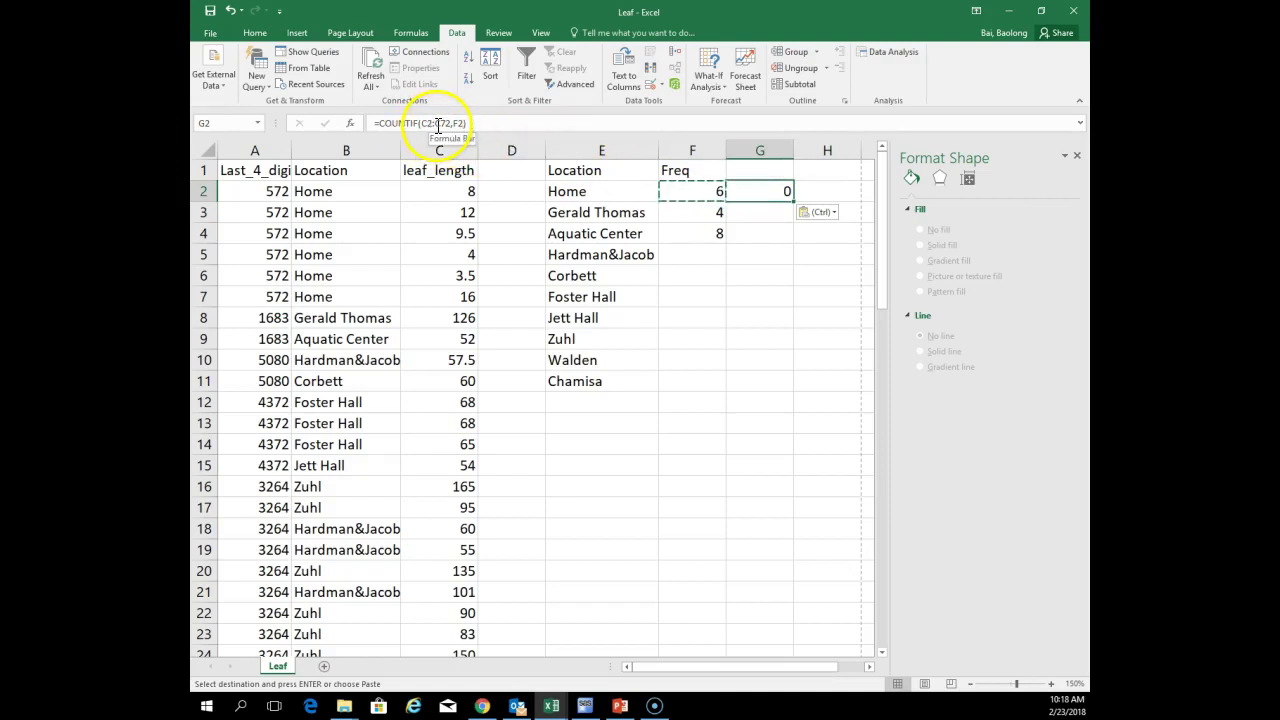
pyautogui.click(700, 189)
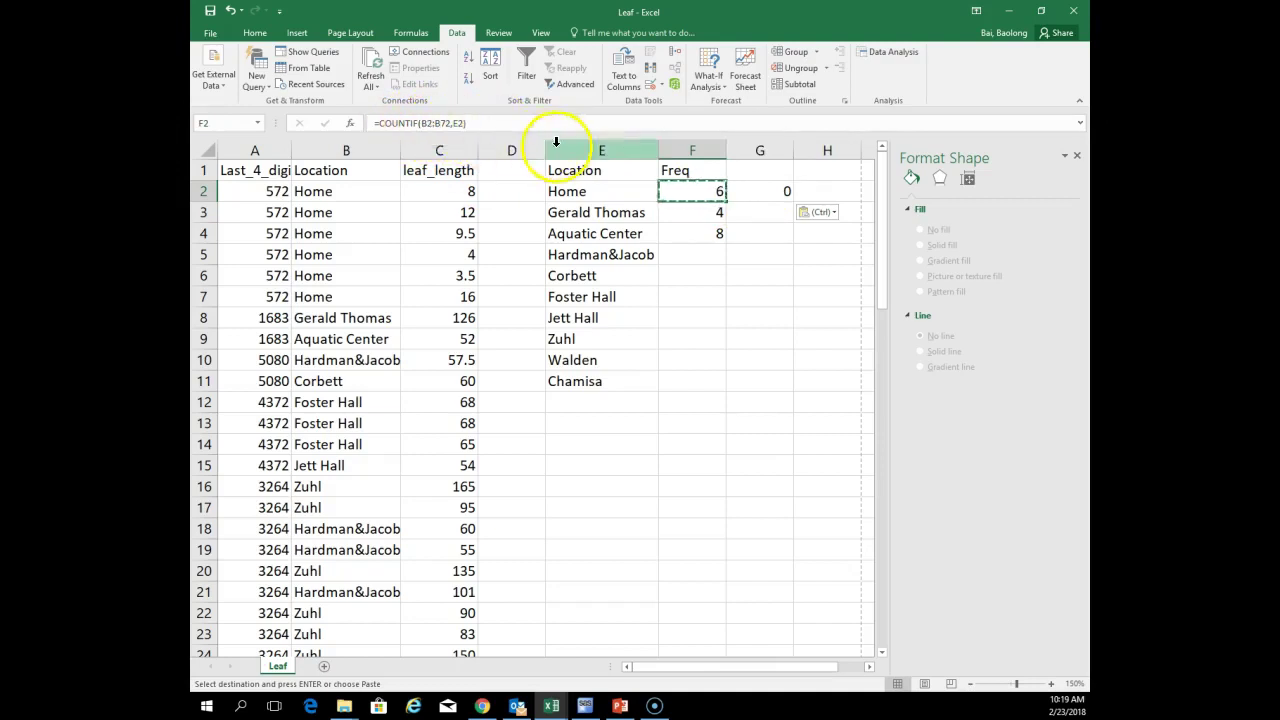
pyautogui.click(763, 194)
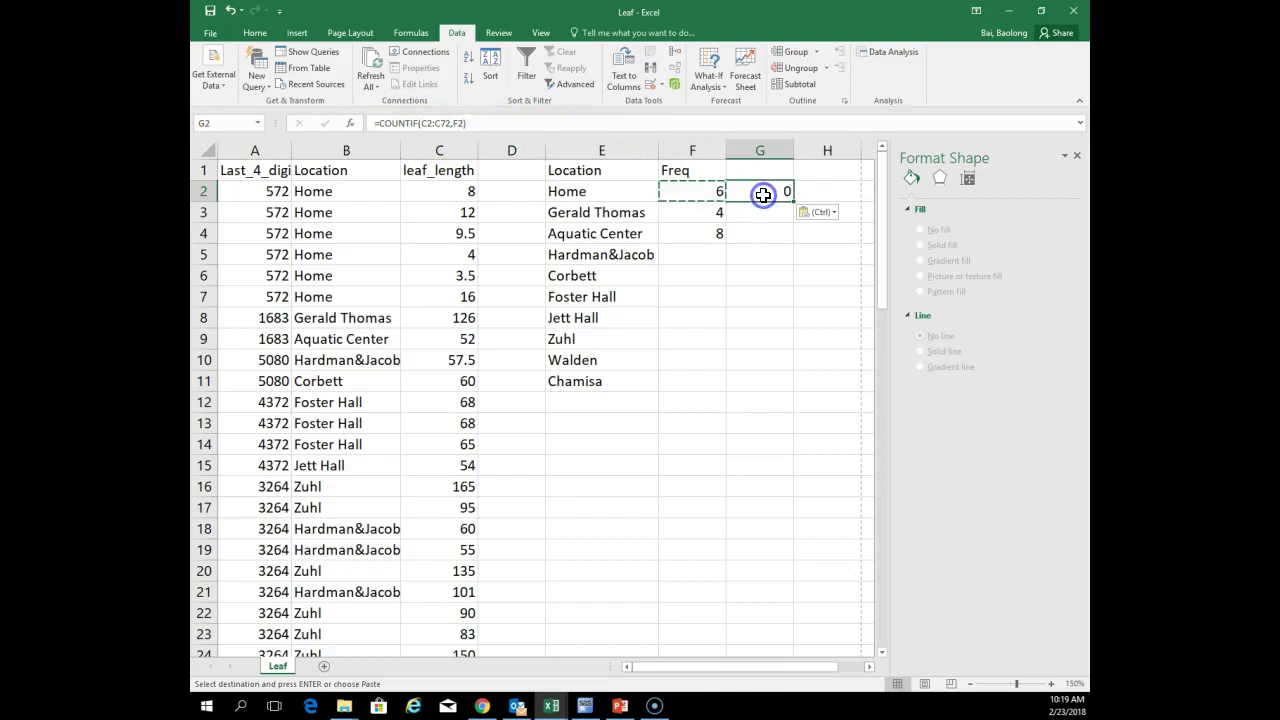
pyautogui.click(697, 216)
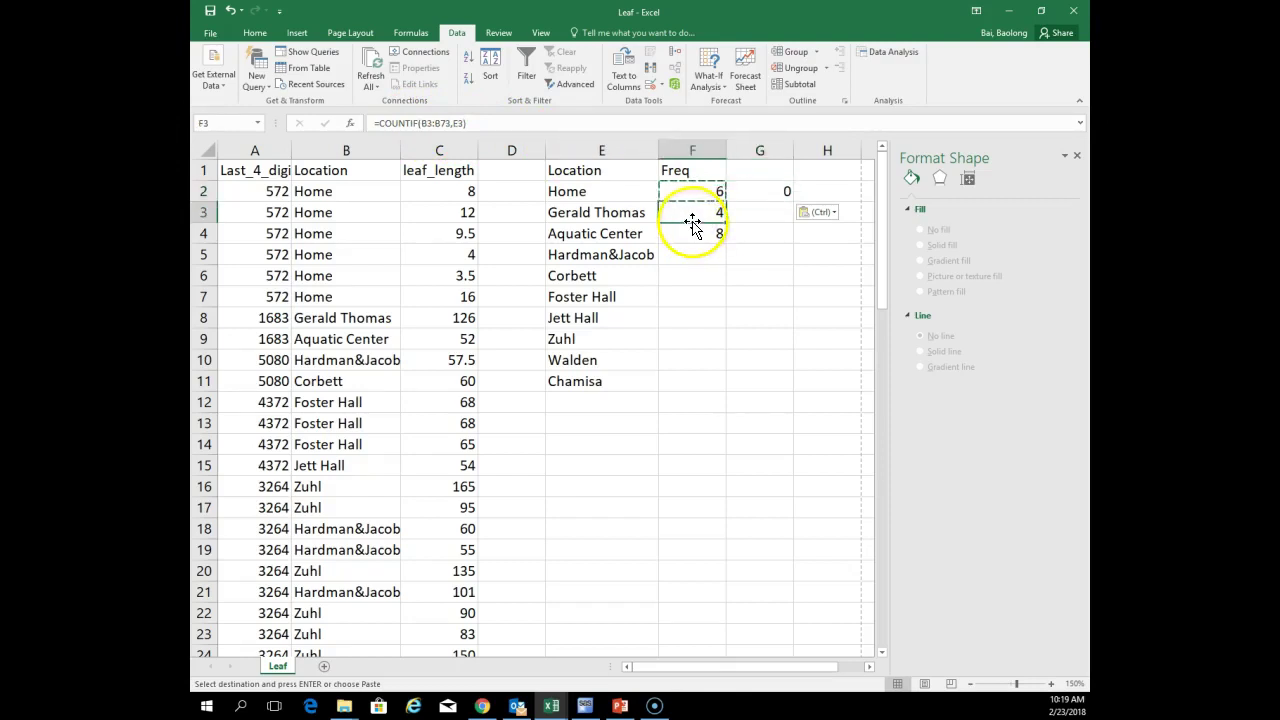
pyautogui.click(693, 193)
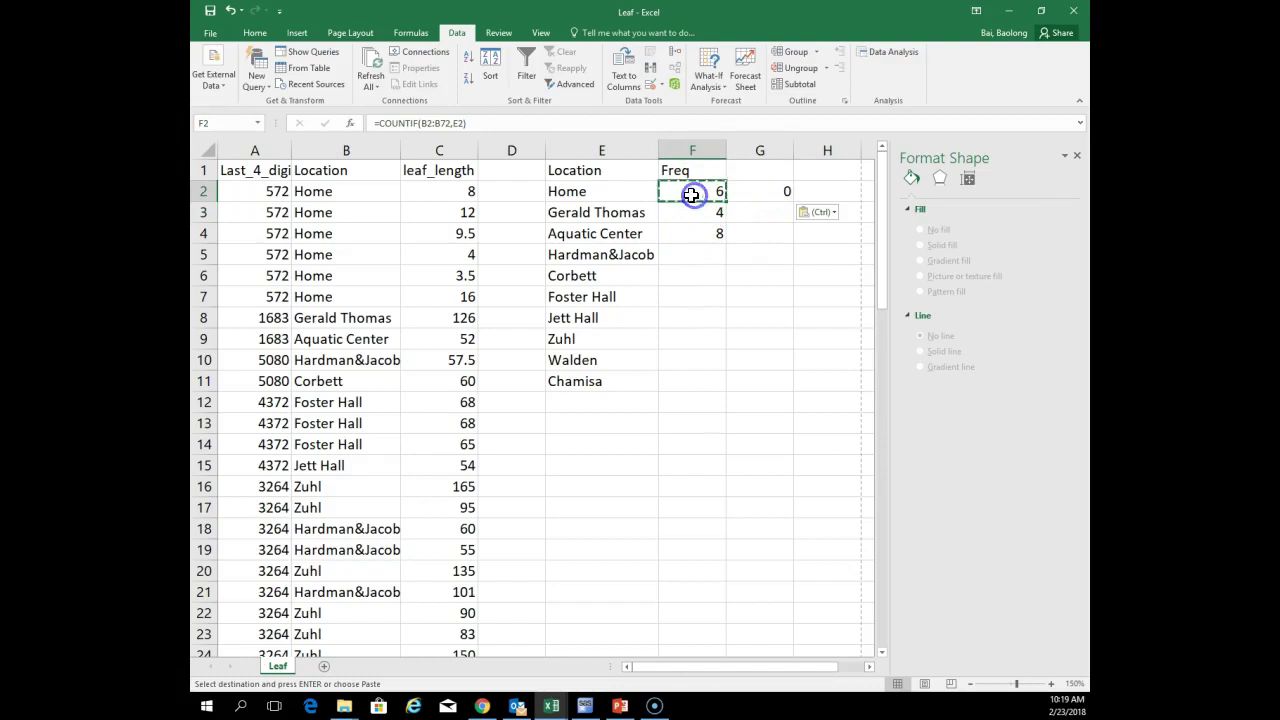
pyautogui.click(690, 213)
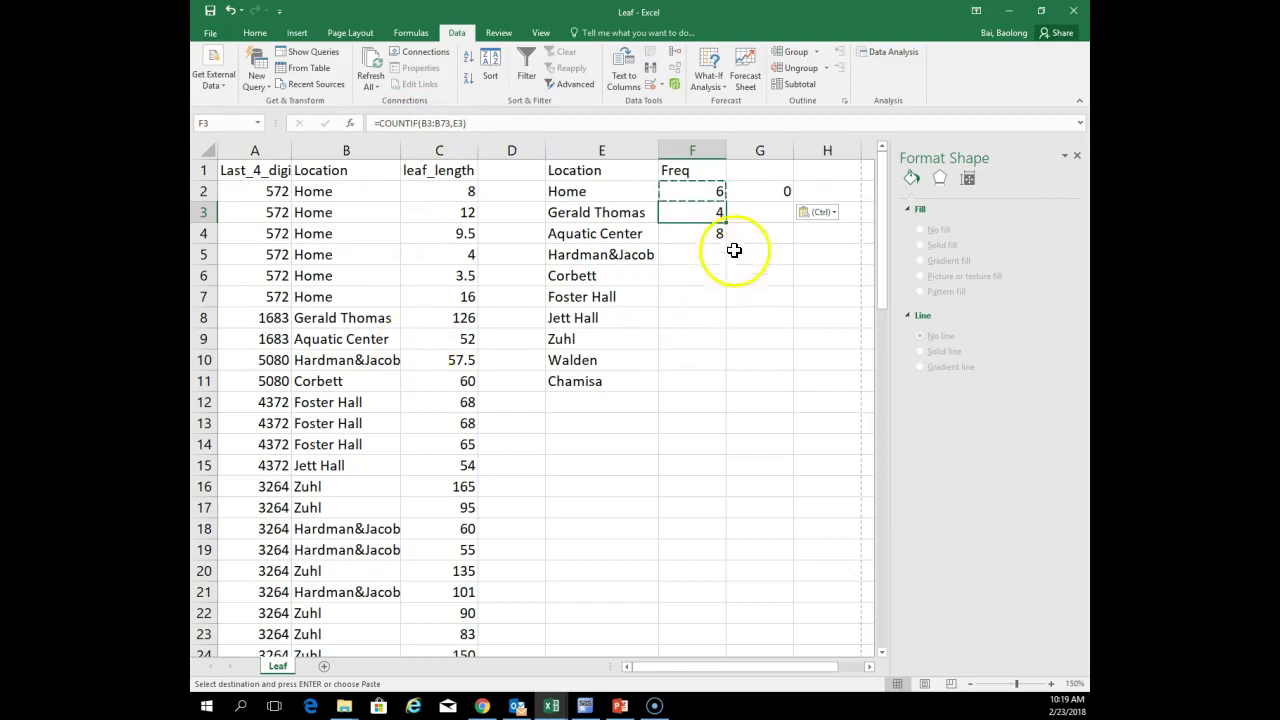
# Clear the pasted formulas from G2 and F4
pyautogui.click(771, 194)
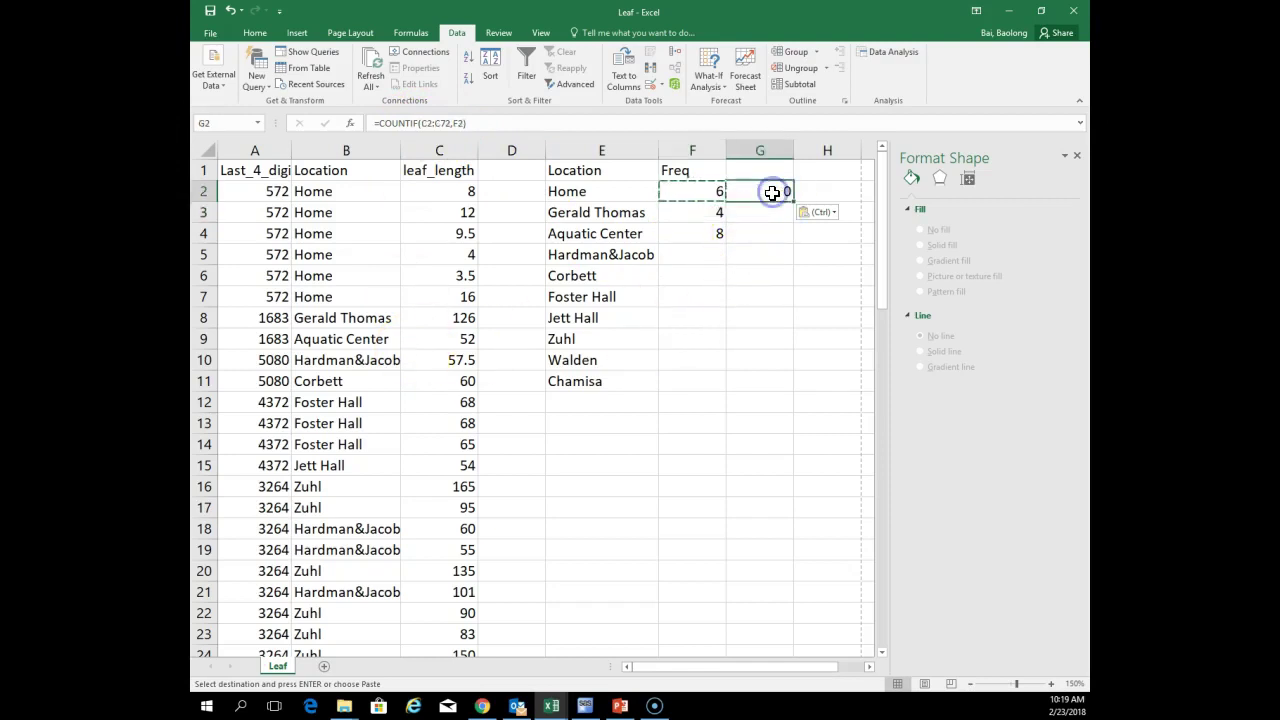
pyautogui.press('Delete')
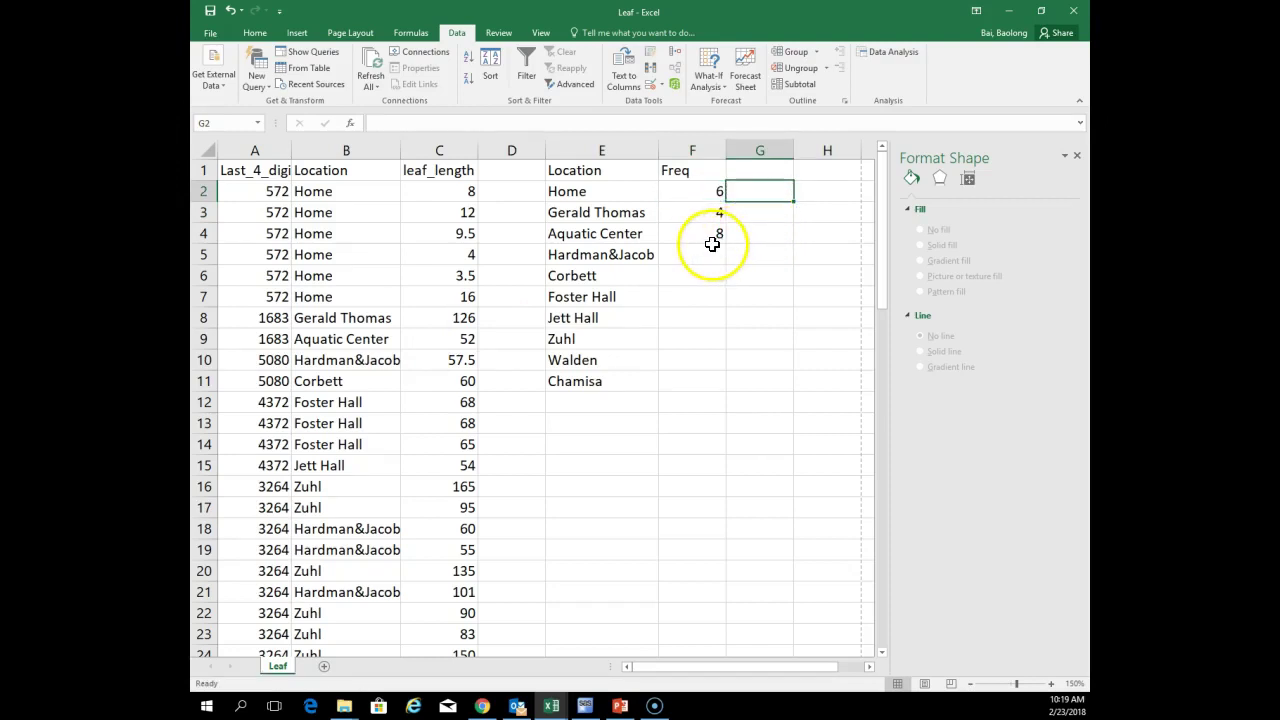
pyautogui.click(710, 235)
pyautogui.press('Delete')
# Examine the range and criterion references inside the COUNTIF formula in F3
pyautogui.click(680, 211)
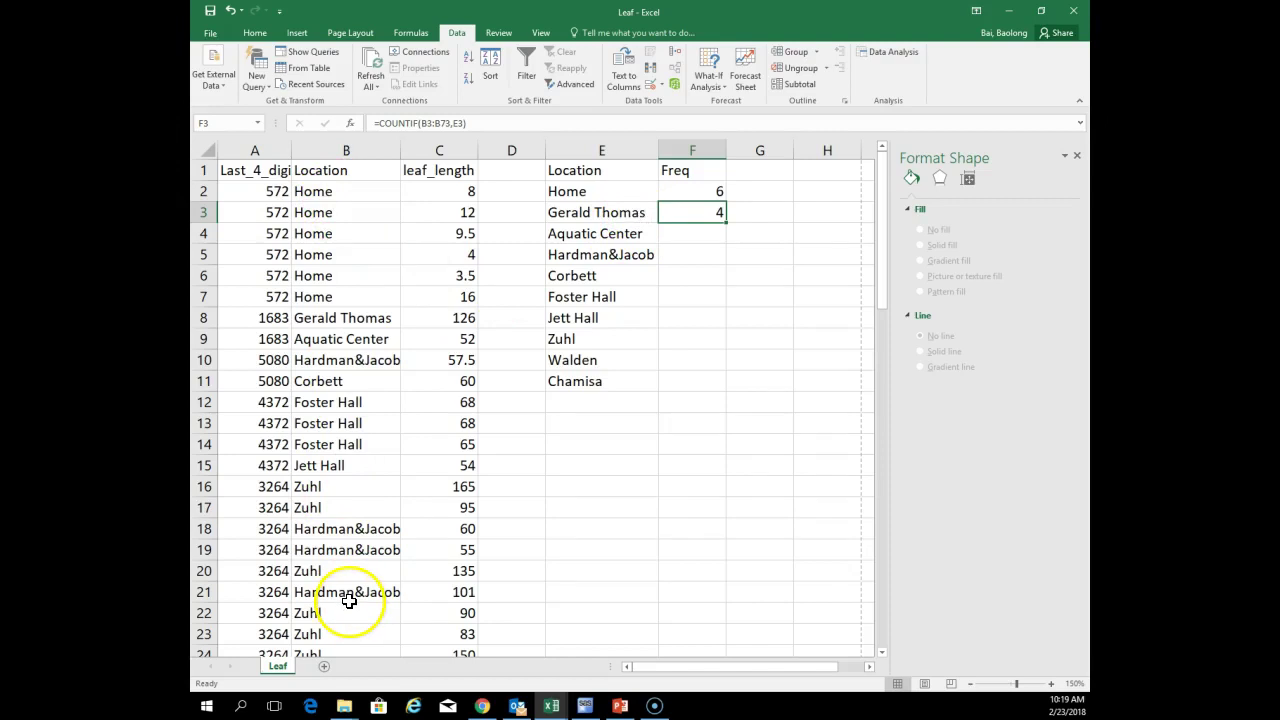
pyautogui.click(438, 124)
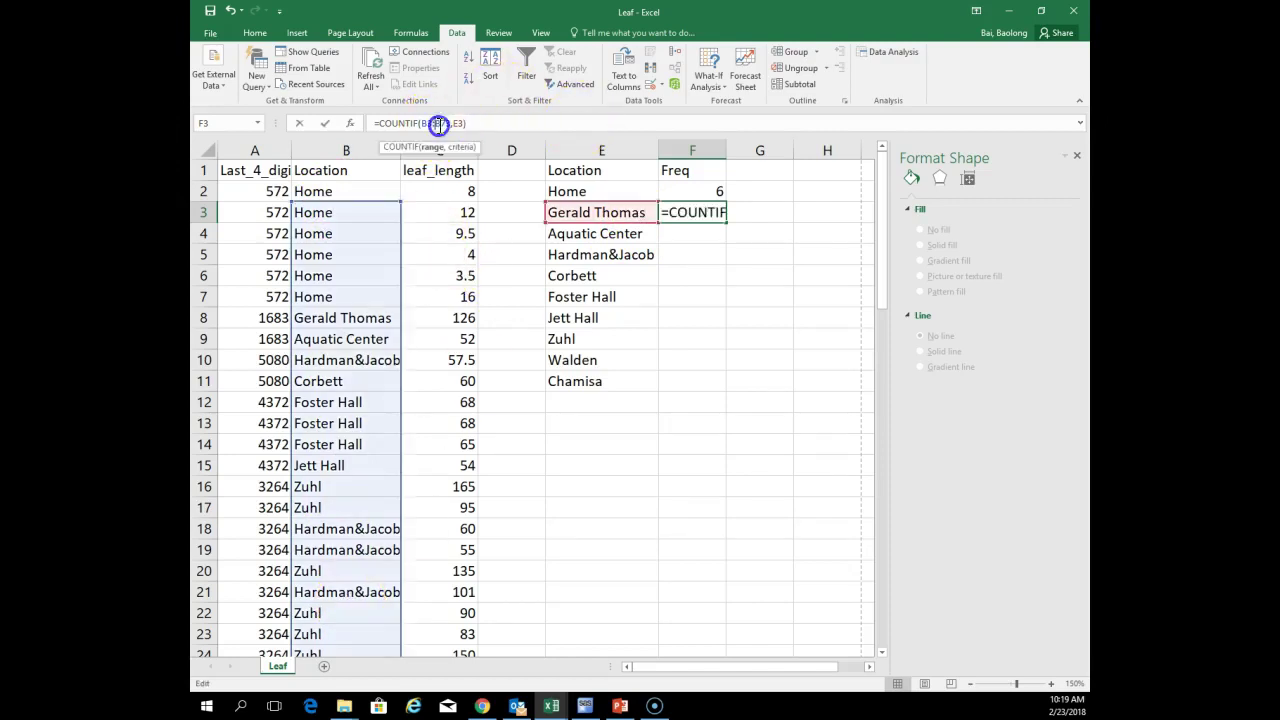
pyautogui.doubleClick(438, 124)
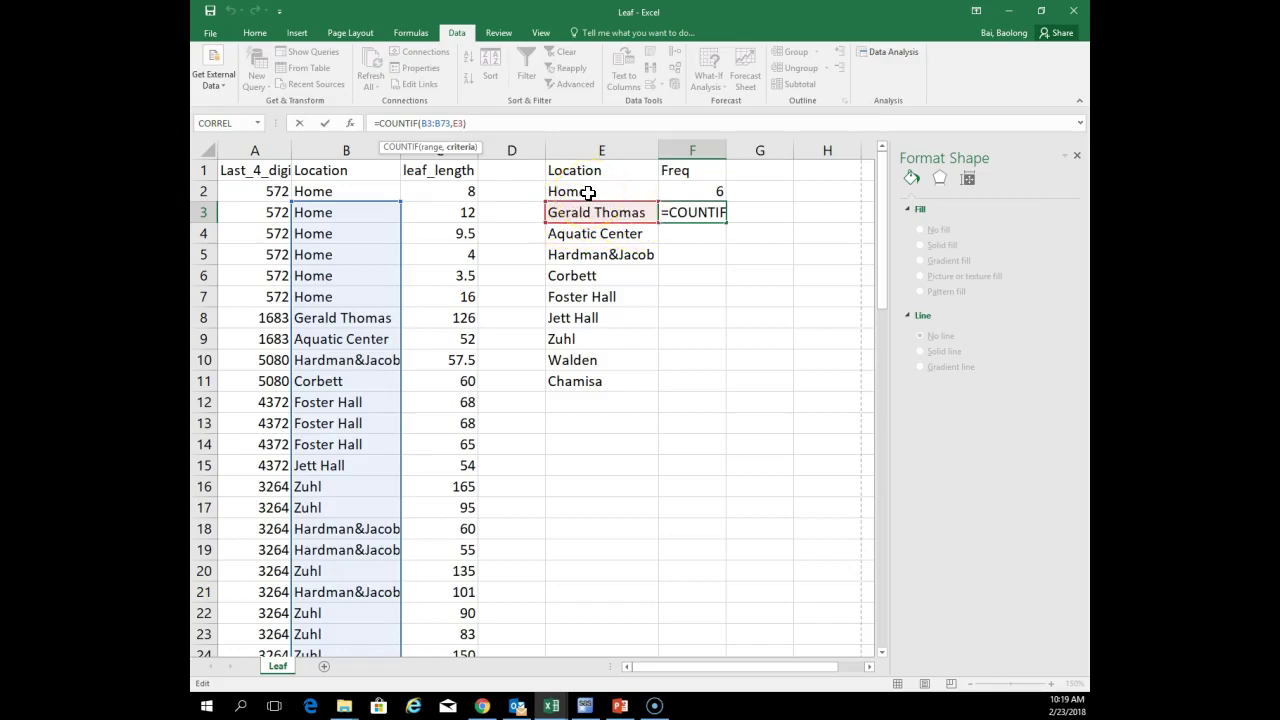
pyautogui.click(456, 122)
pyautogui.doubleClick(458, 123)
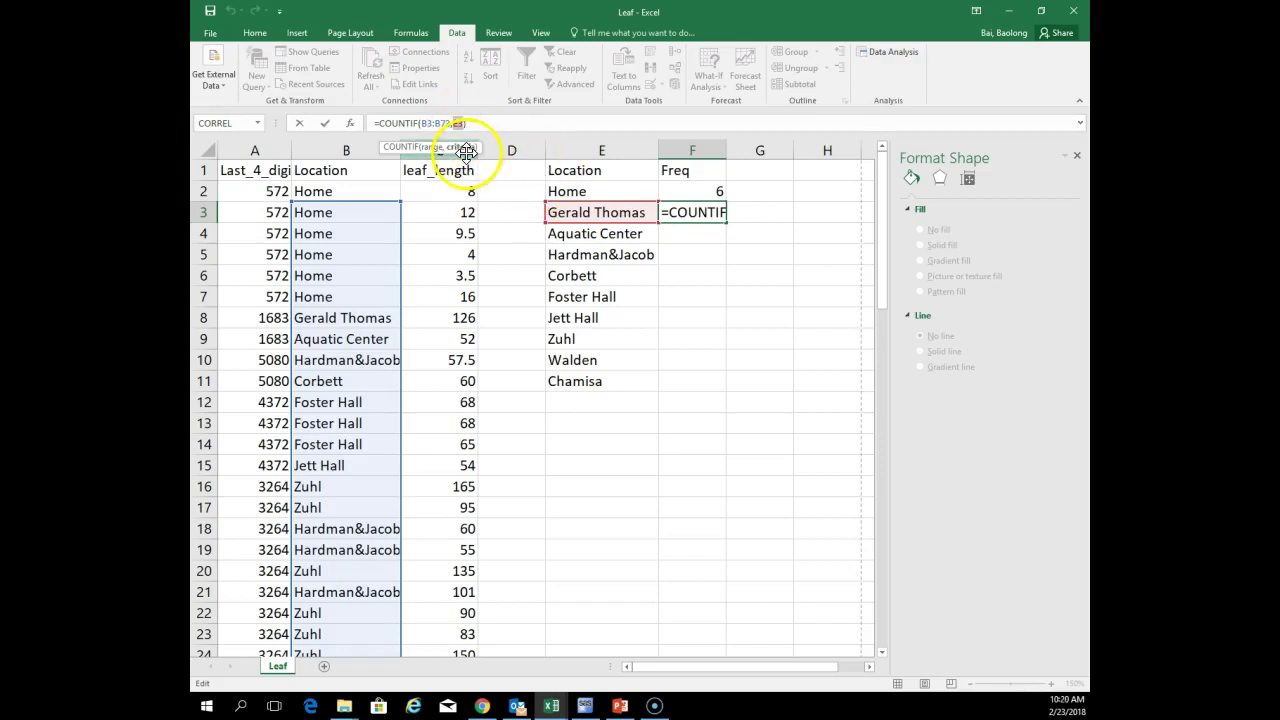
# Make the COUNTIF range in F3 absolute as $B$3:$B$73, keeping the criterion E3 relative
pyautogui.click(424, 123)
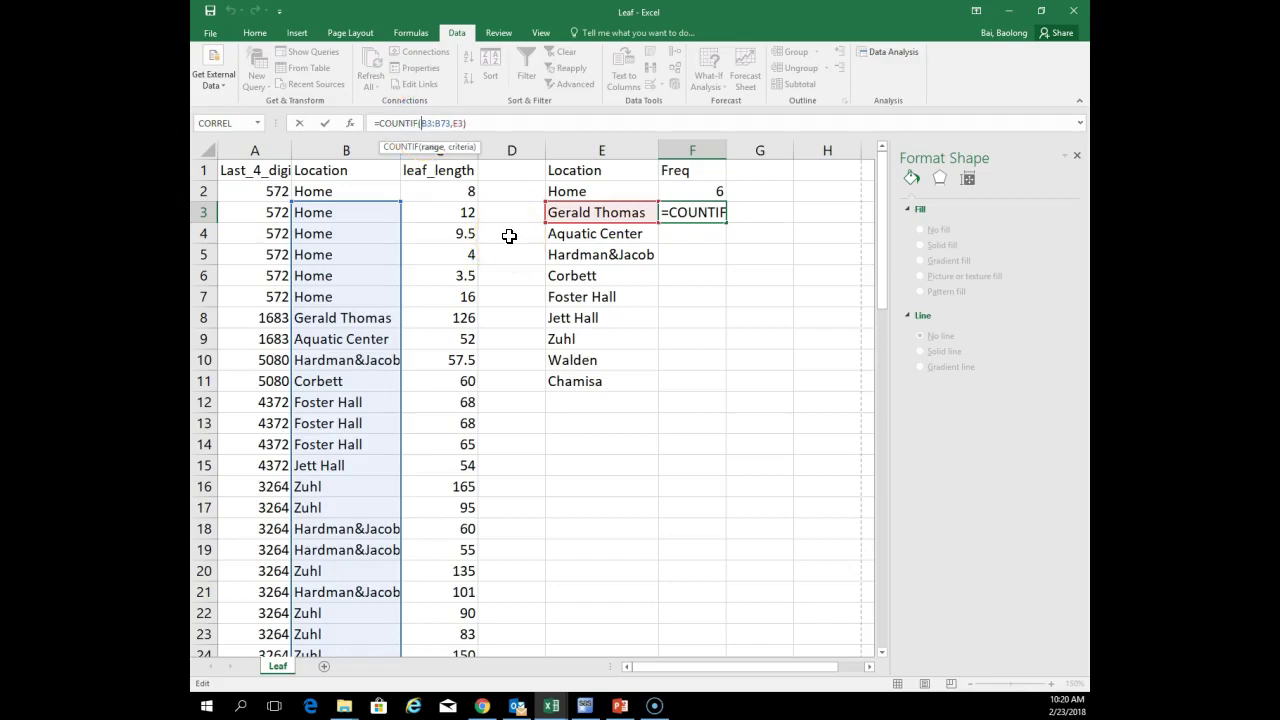
pyautogui.write('$')
pyautogui.click(432, 123)
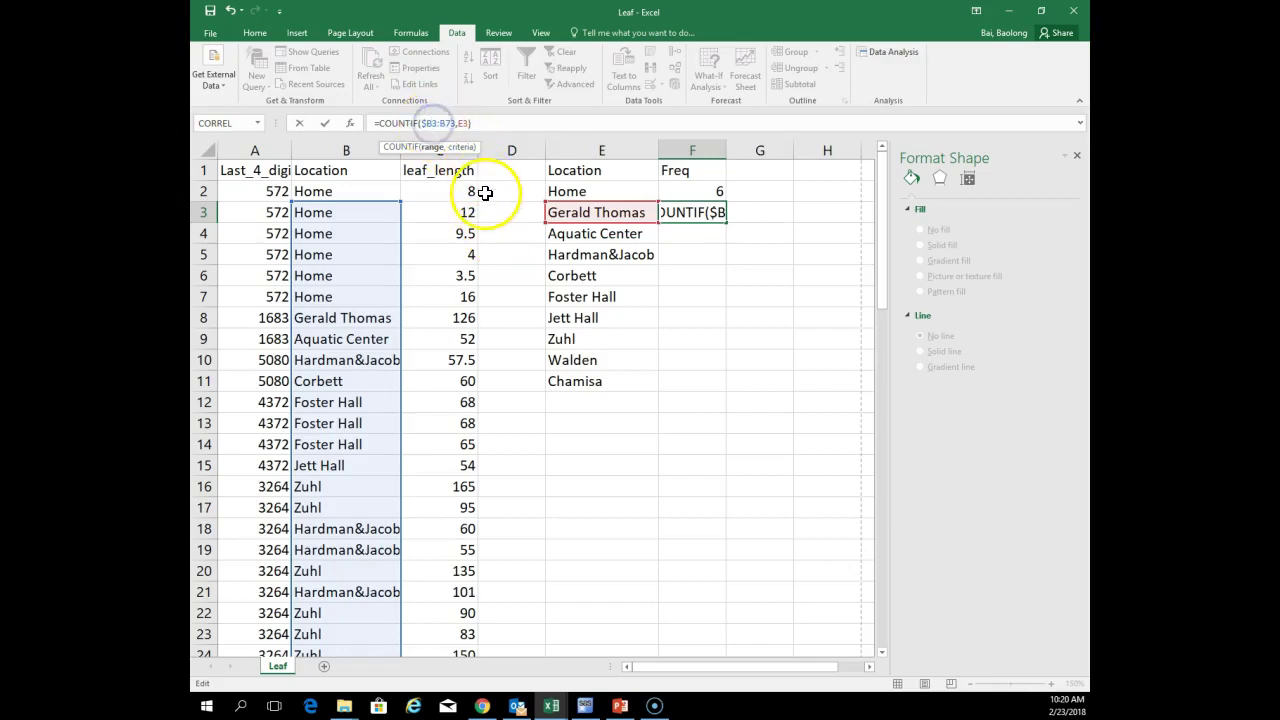
pyautogui.write('$')
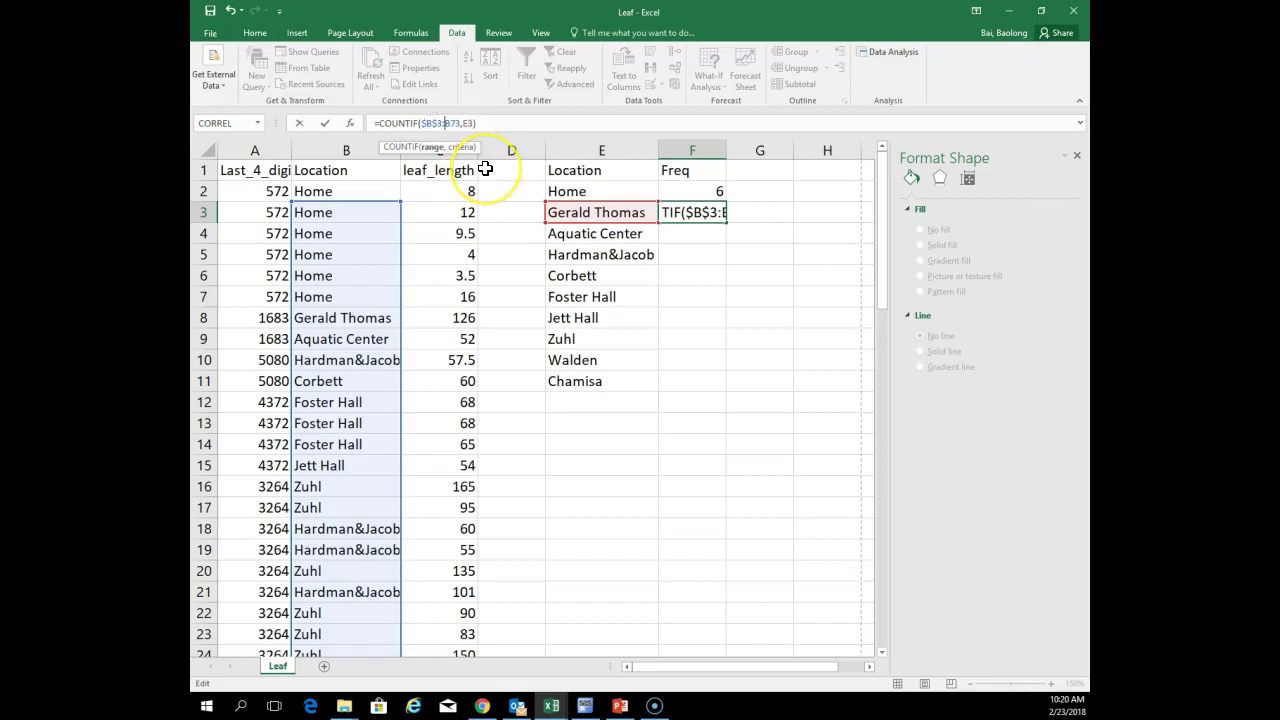
pyautogui.click(450, 123)
pyautogui.write('$B$')
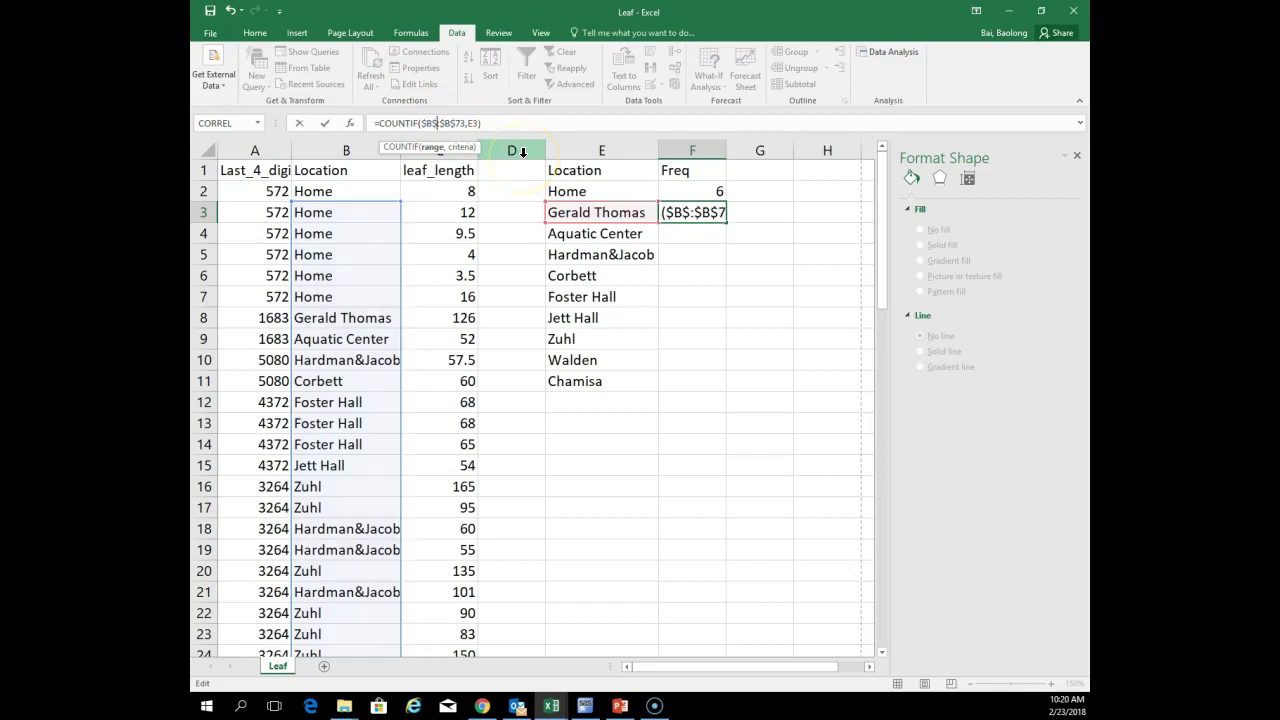
# Correct the absolute range in F3 to $B$2:$B$72 and enter the formula =COUNTIF($B$2:$B$72,E3)
pyautogui.write('2')
pyautogui.press('Right')
pyautogui.press('Right')
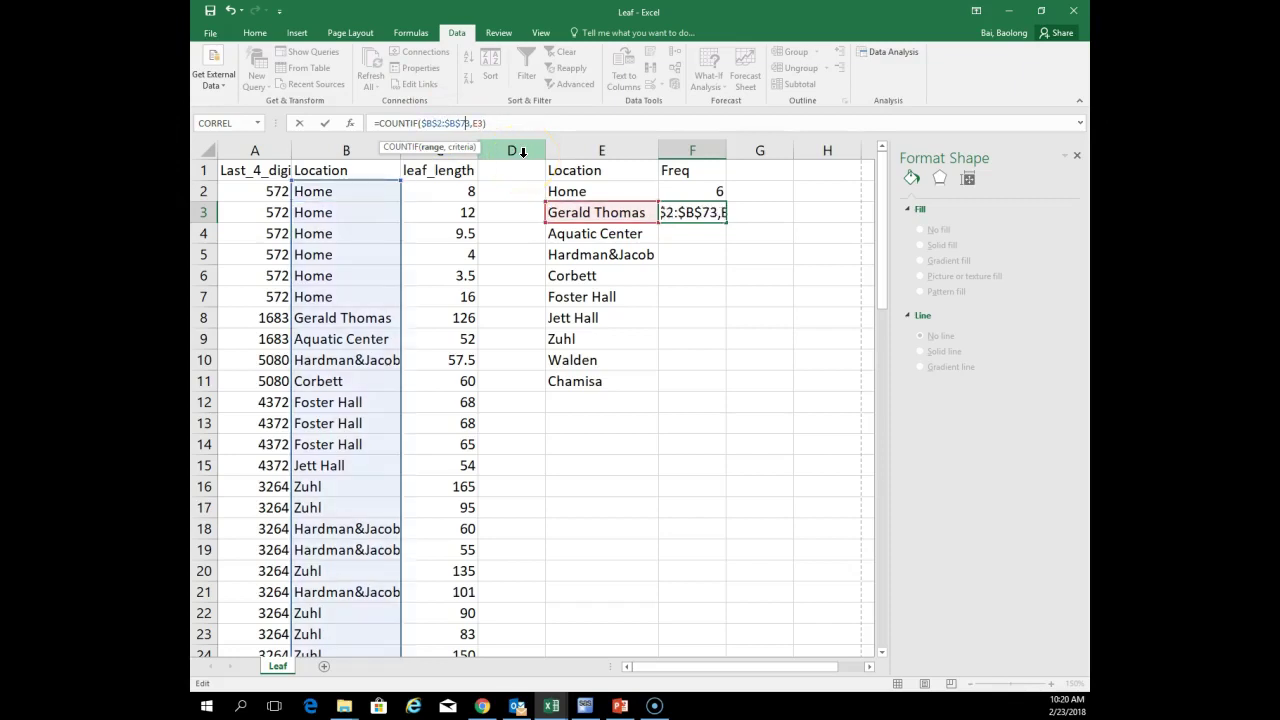
pyautogui.press('BackSpace')
pyautogui.write('2')
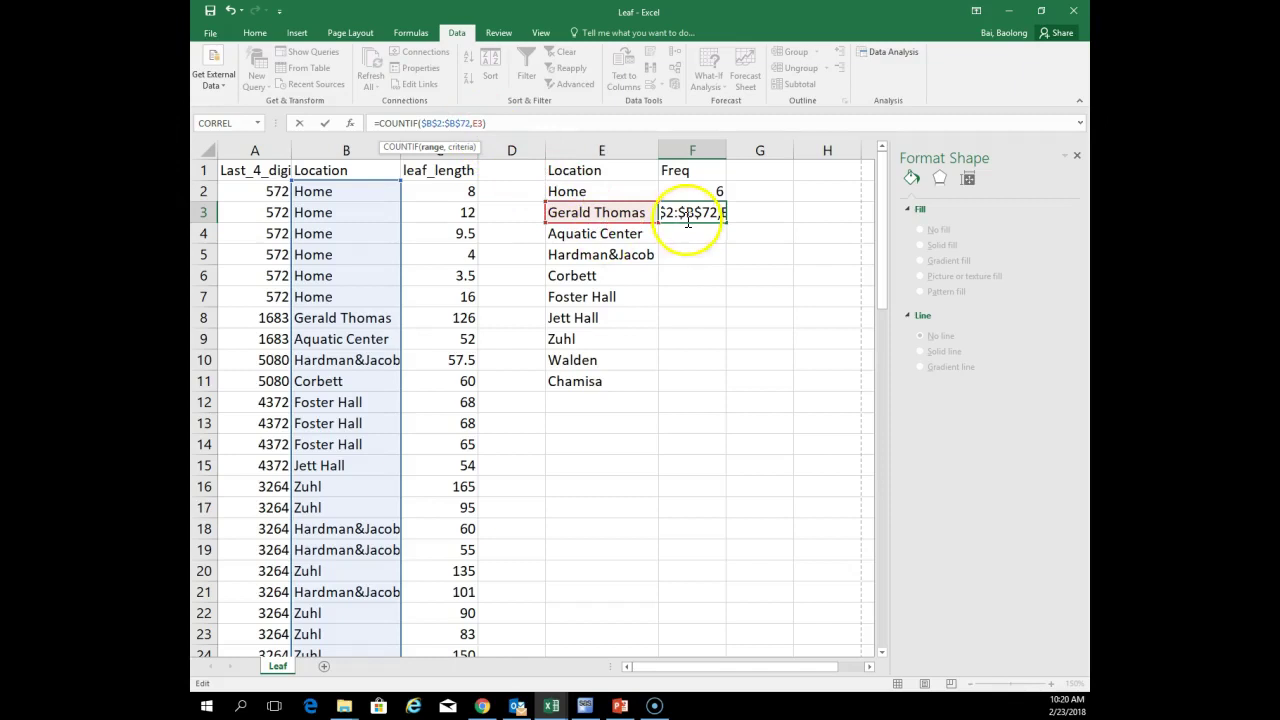
pyautogui.click(481, 124)
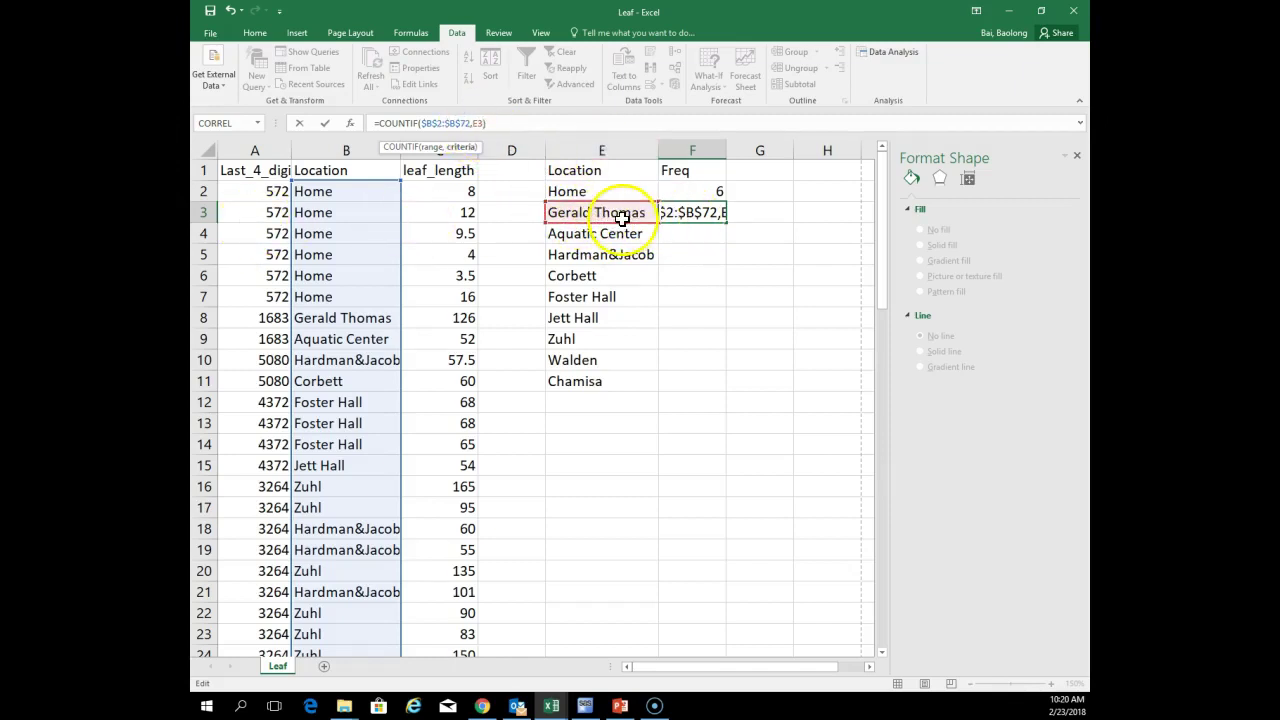
pyautogui.press('Return')
# Compare the relative range in the F2 formula with the absolute range in the F3 formula
pyautogui.click(773, 291)
pyautogui.click(717, 218)
pyautogui.click(713, 192)
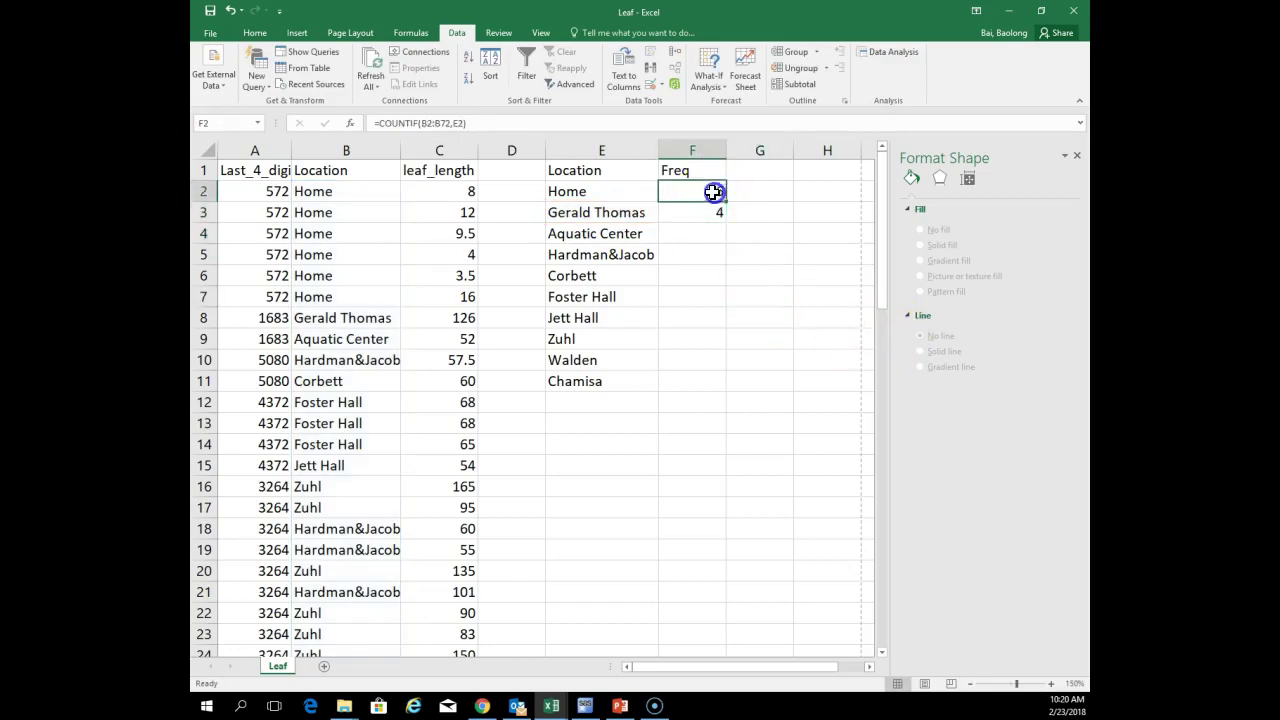
pyautogui.click(421, 123)
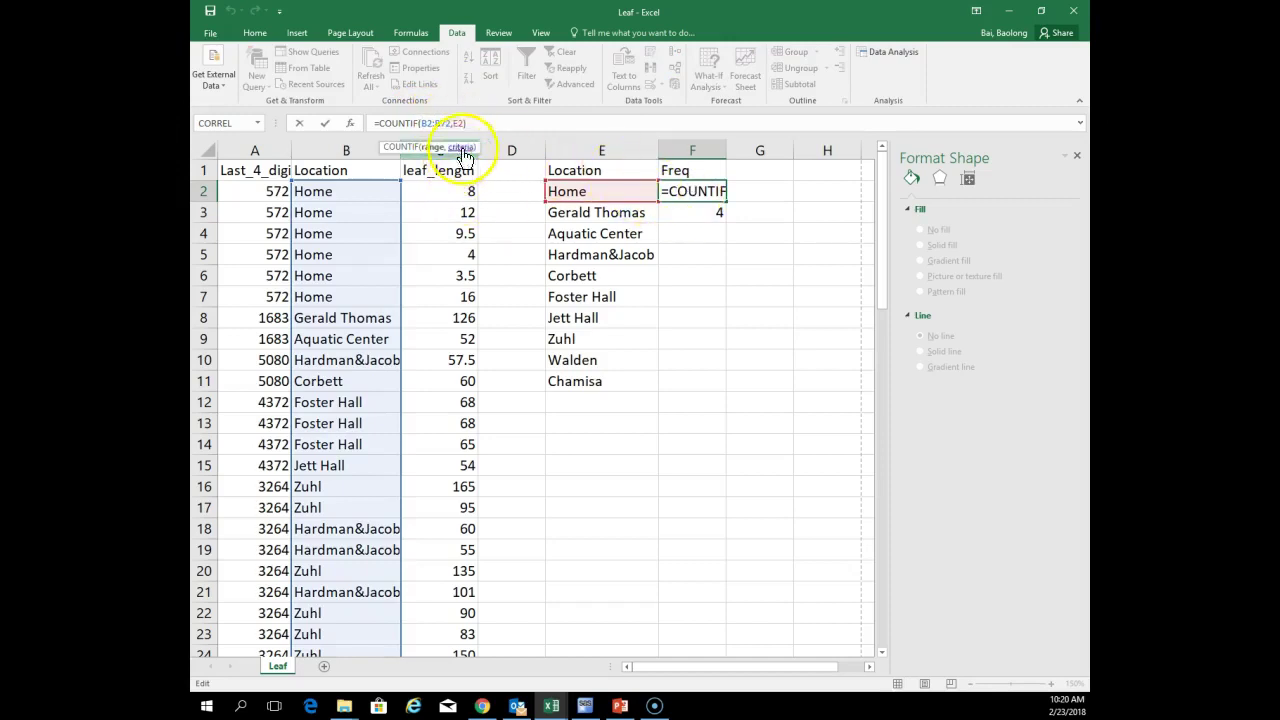
pyautogui.press('Return')
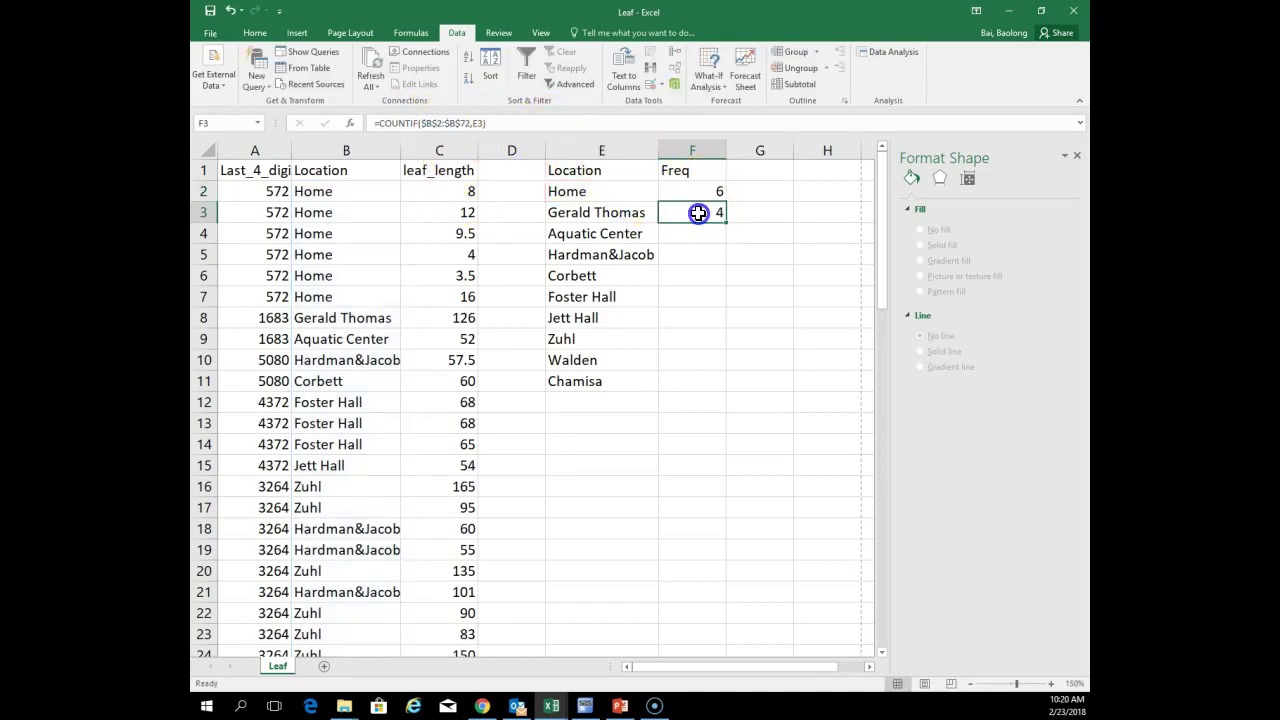
pyautogui.click(766, 272)
# Copy the COUNTIF formula from F3 into F4 for Aquatic Center
pyautogui.click(706, 221)
pyautogui.hotkey('ctrl', 'c')
pyautogui.click(705, 233)
pyautogui.click(705, 250)
pyautogui.hotkey('ctrl', 'v')
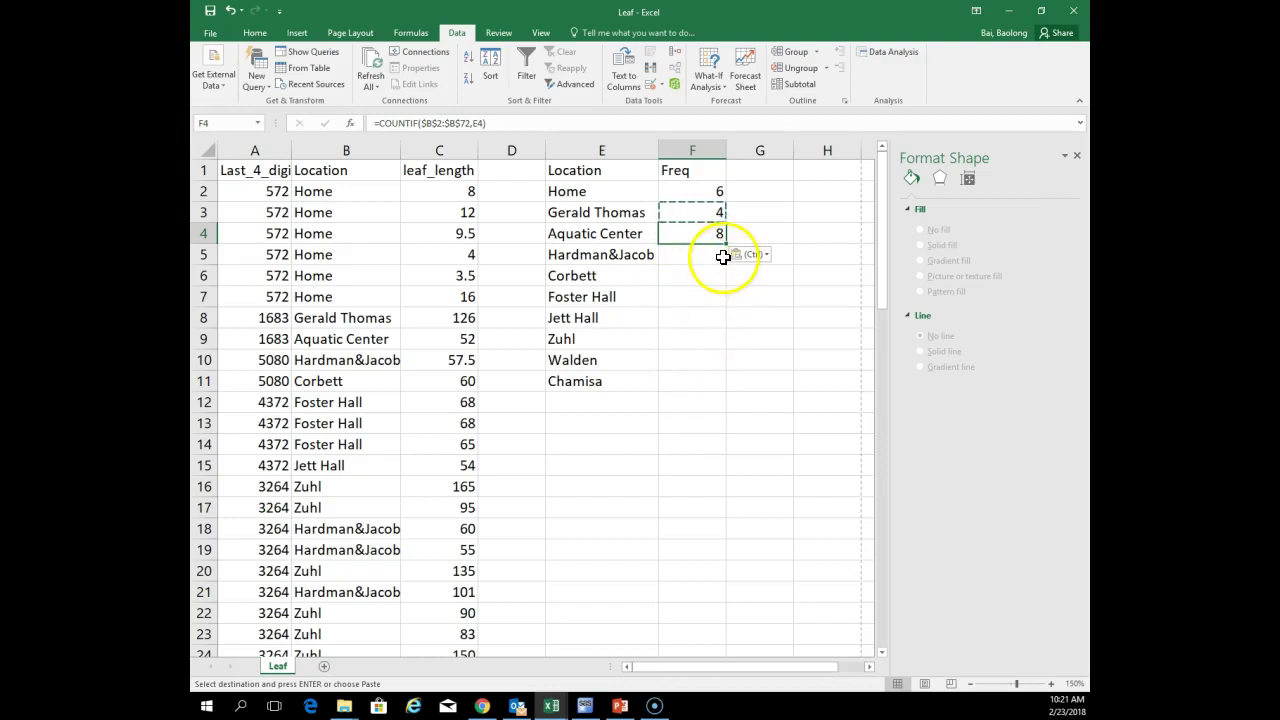
# Fill the COUNTIF formula from F4 down through F11 to cover the remaining locations
pyautogui.click(724, 339)
pyautogui.click(704, 233)
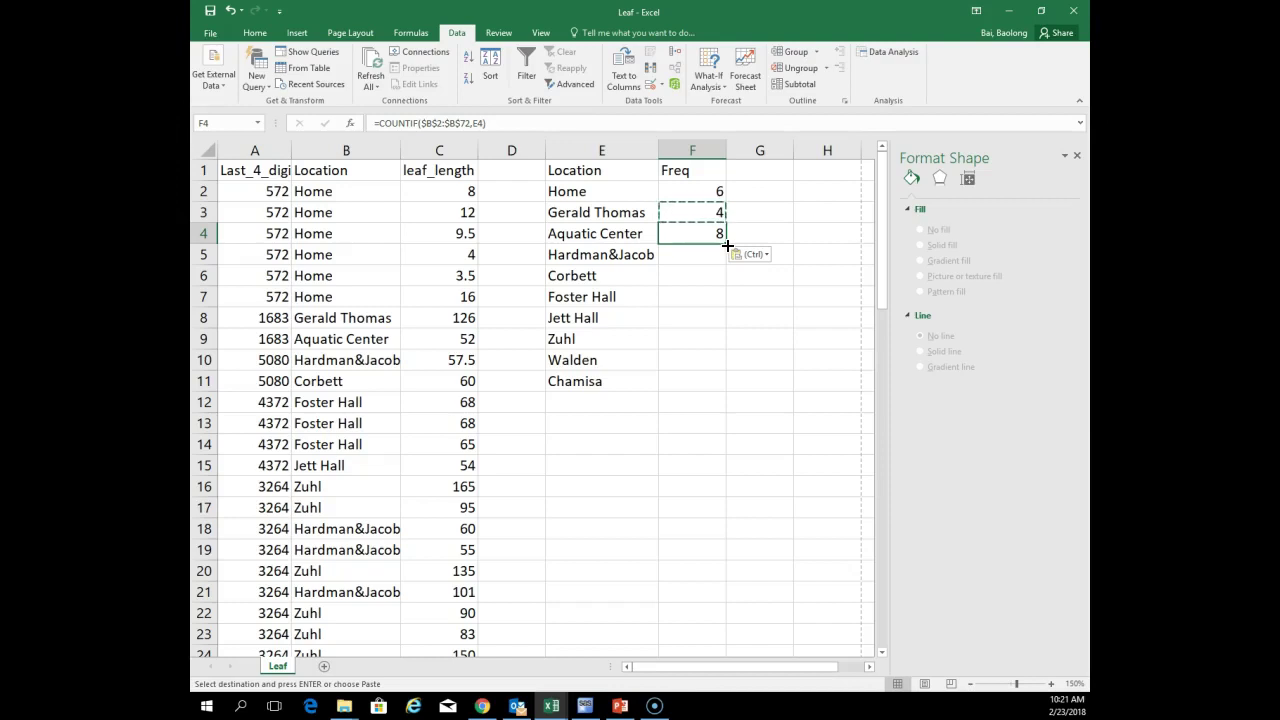
pyautogui.click(726, 246)
pyautogui.moveTo(727, 246); pyautogui.dragTo(727, 246)
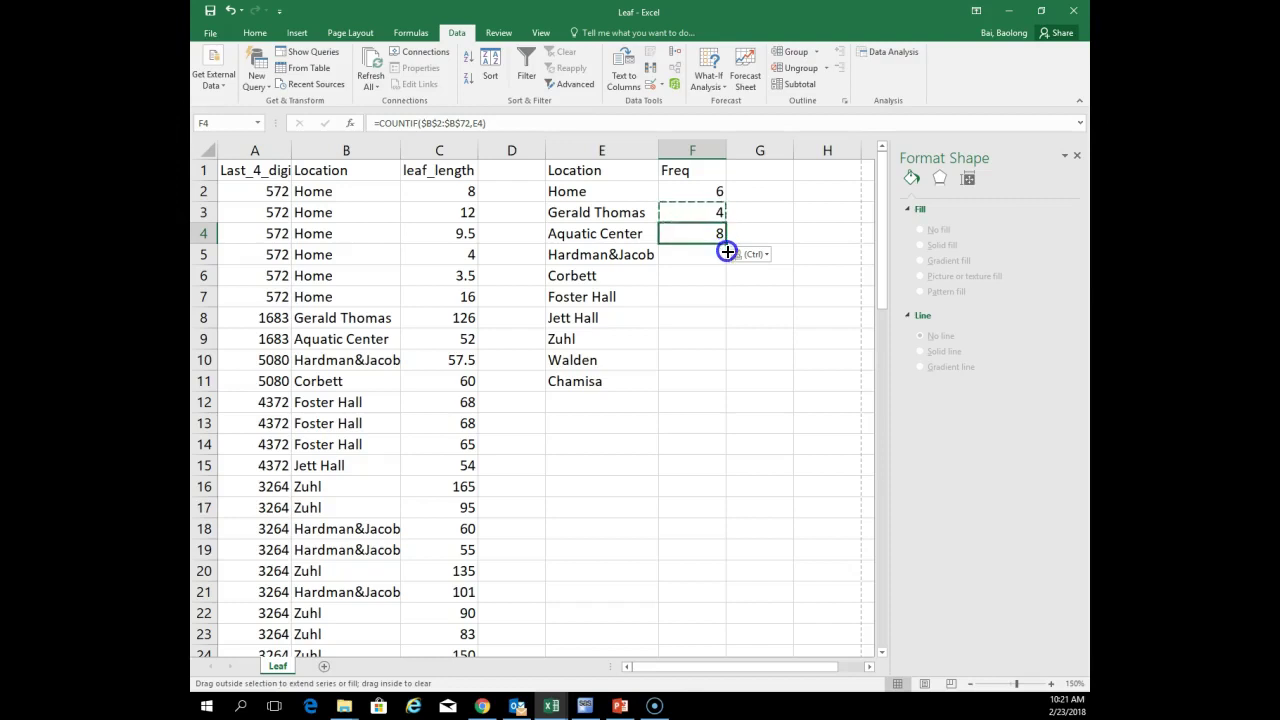
pyautogui.moveTo(727, 291); pyautogui.dragTo(725, 351)
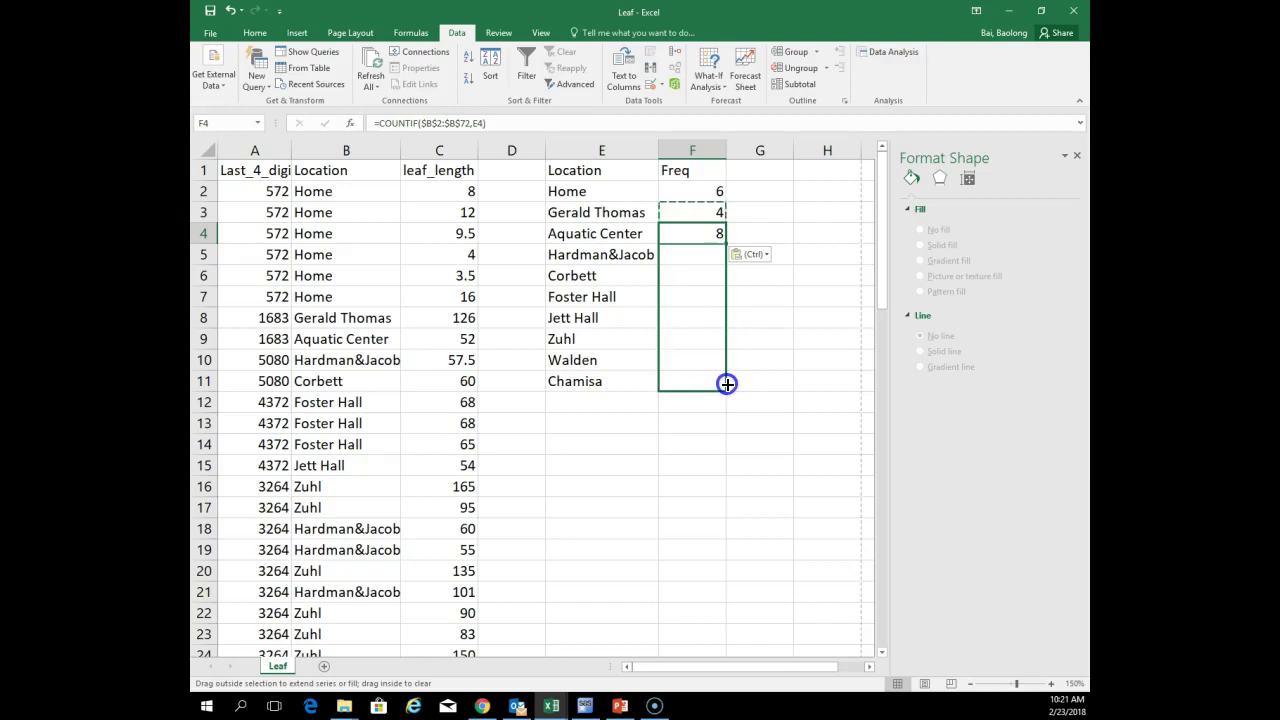
pyautogui.moveTo(727, 384); pyautogui.dragTo(728, 381)
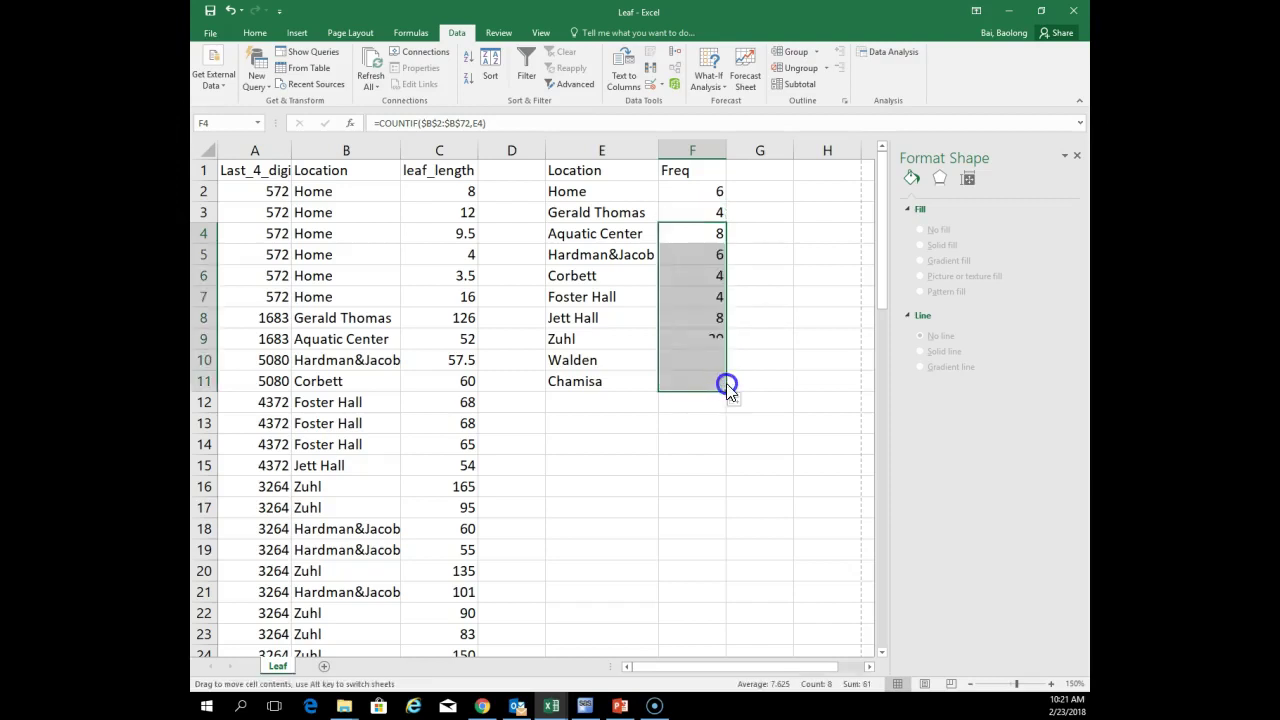
pyautogui.click(759, 368)
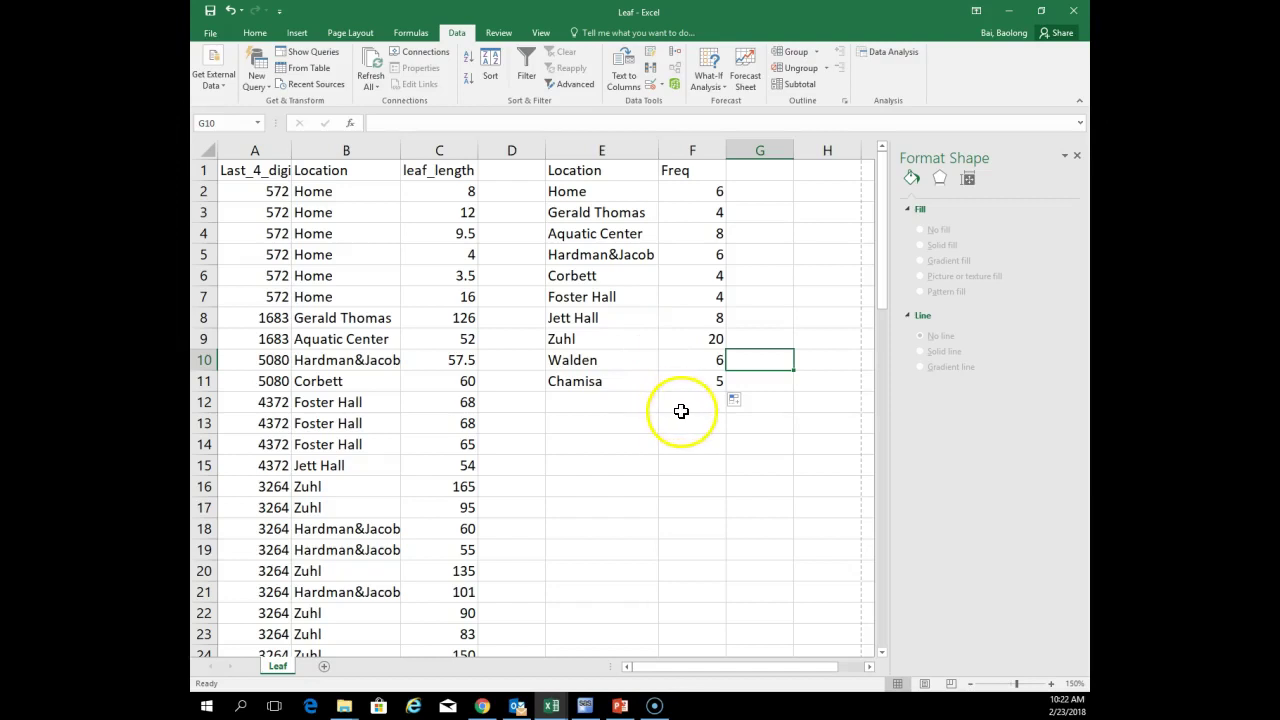
# Check the COUNTIF formulas in F11 and F2 against their locations, Chamisa and Home
pyautogui.click(711, 381)
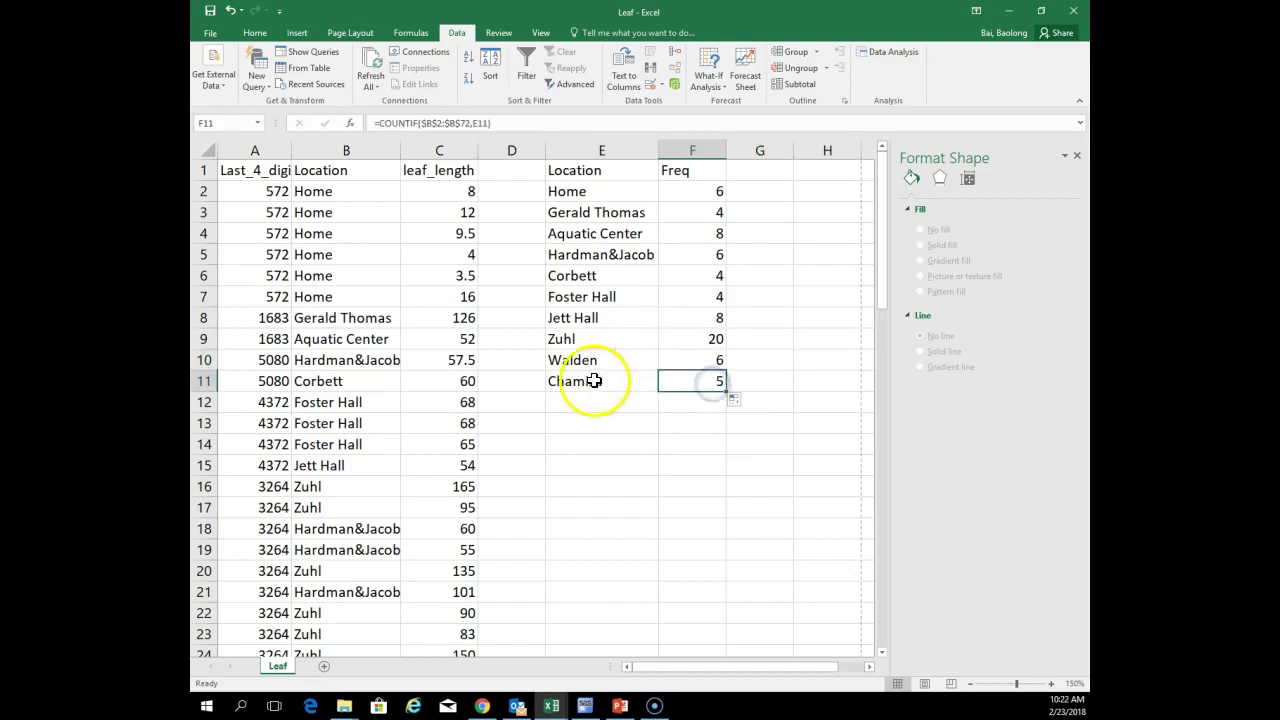
pyautogui.click(575, 192)
pyautogui.click(711, 192)
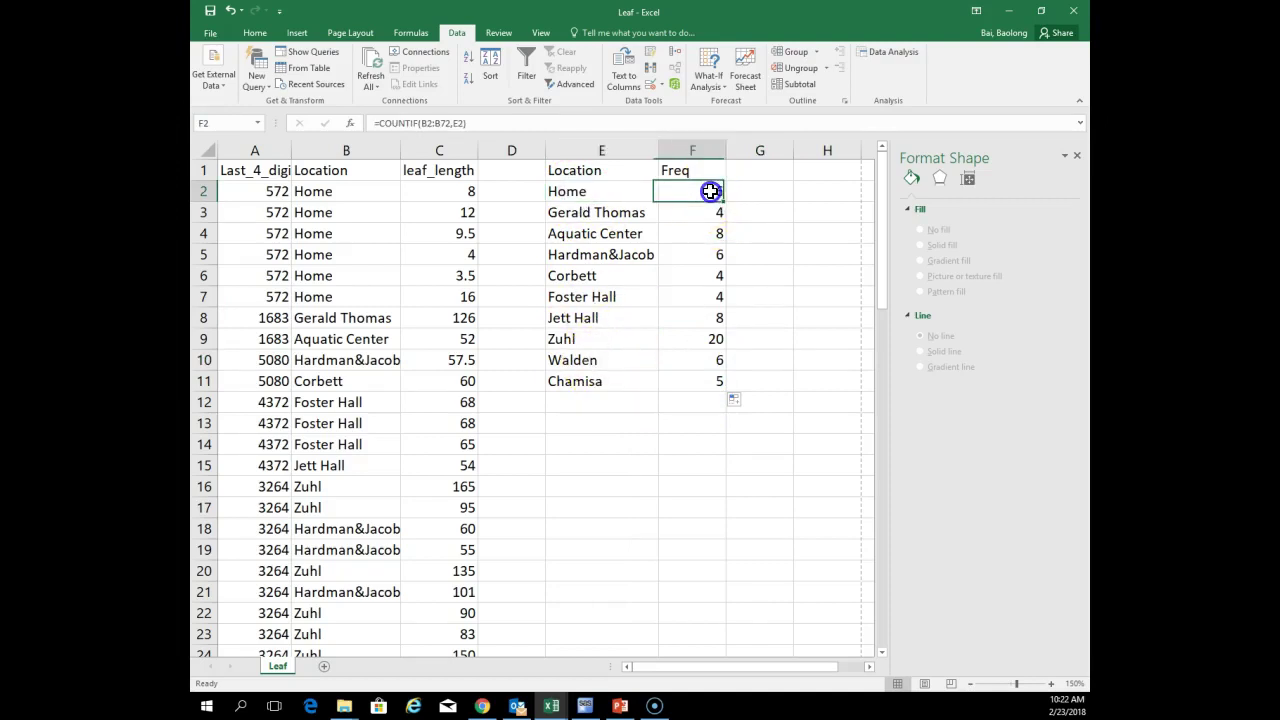
pyautogui.click(709, 385)
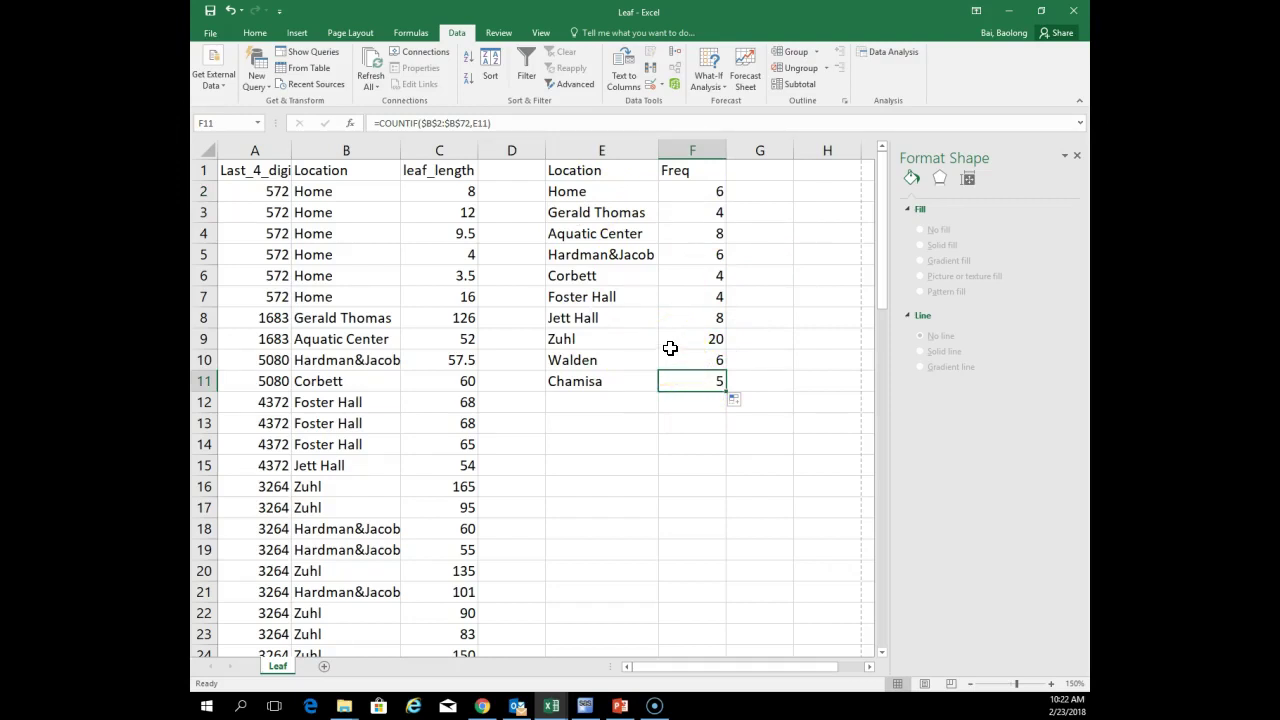
pyautogui.click(605, 389)
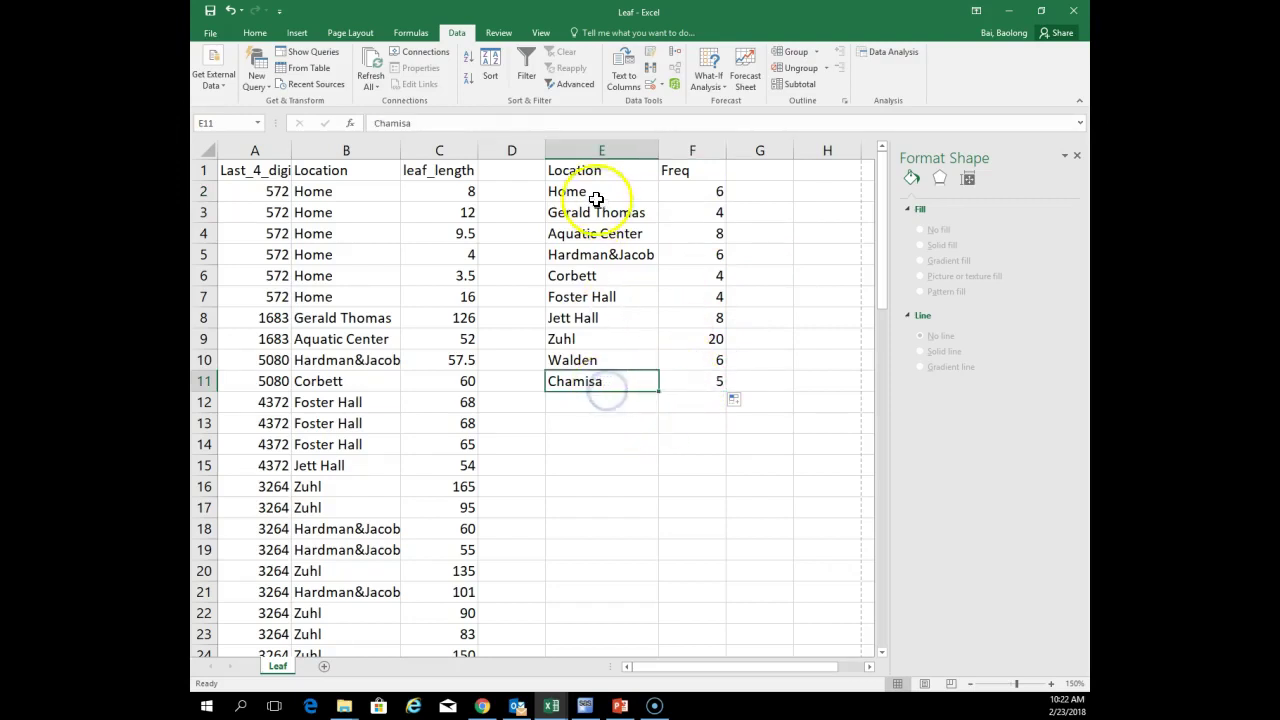
# Insert a basic pie chart from the Location and Freq table in E1:F11
pyautogui.click(574, 172)
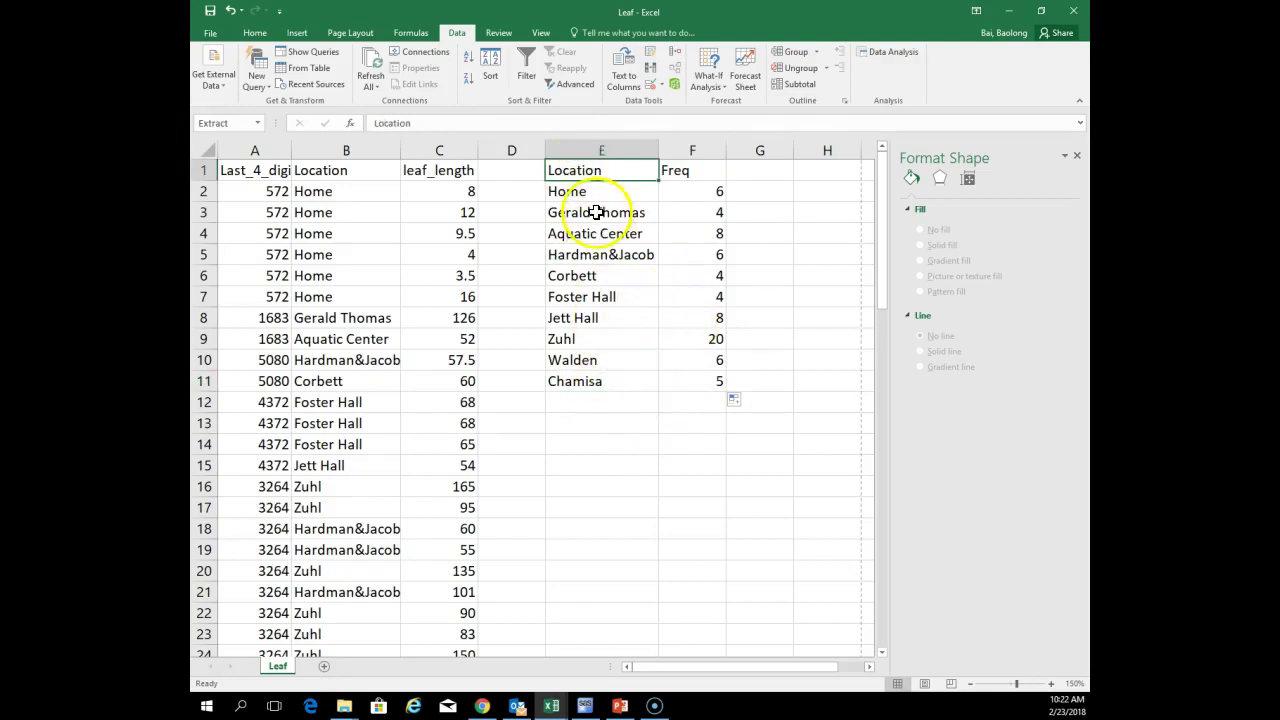
pyautogui.keyDown('shift'); pyautogui.click(698, 388); pyautogui.keyUp('shift')
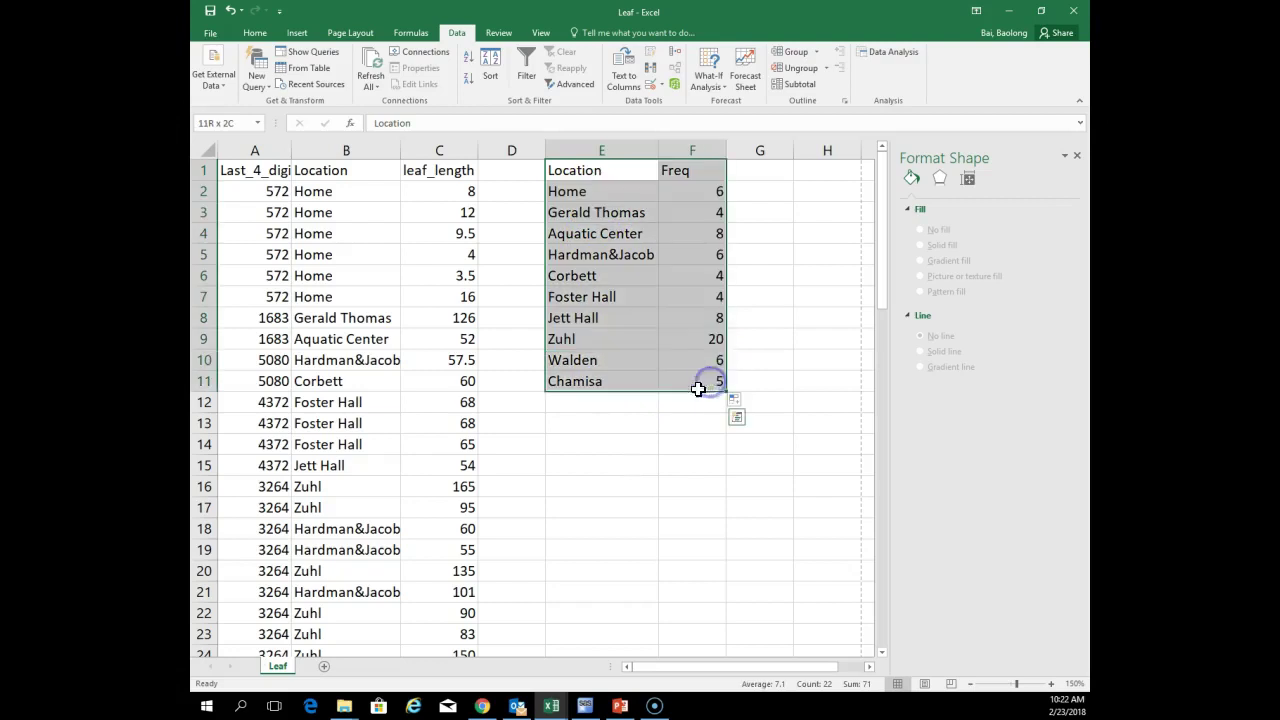
pyautogui.click(592, 173)
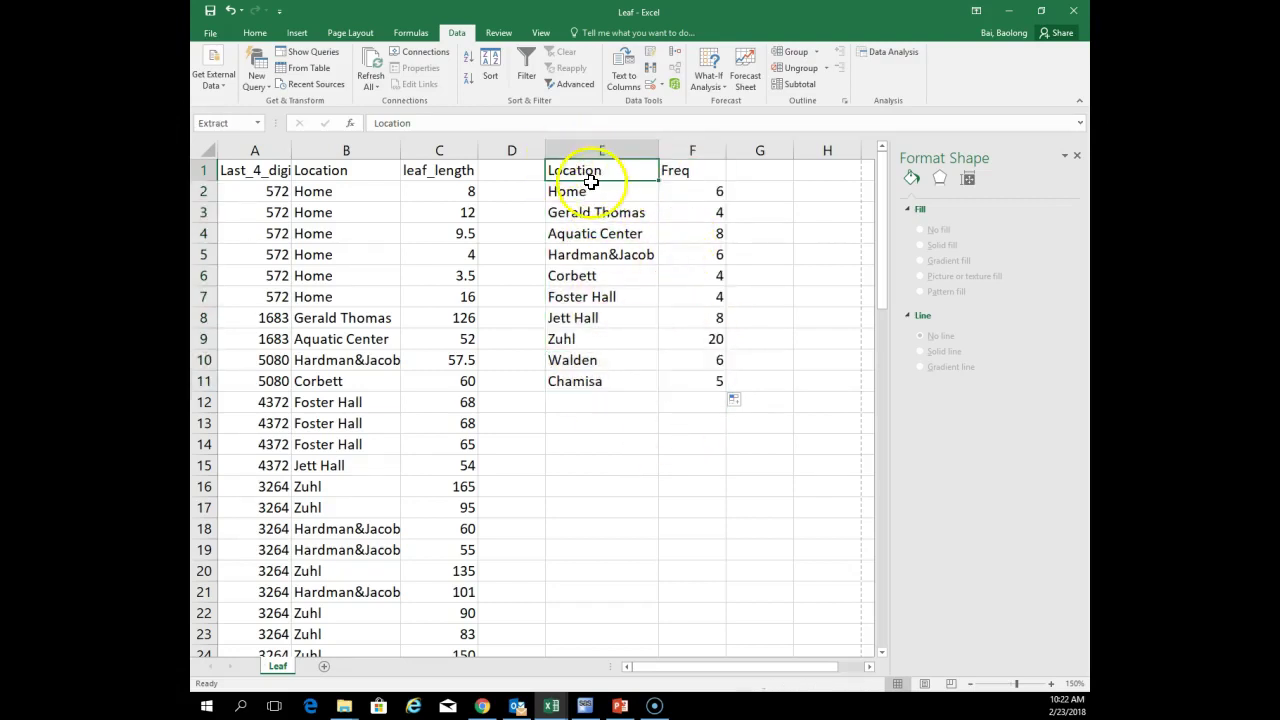
pyautogui.keyDown('shift'); pyautogui.click(712, 386); pyautogui.keyUp('shift')
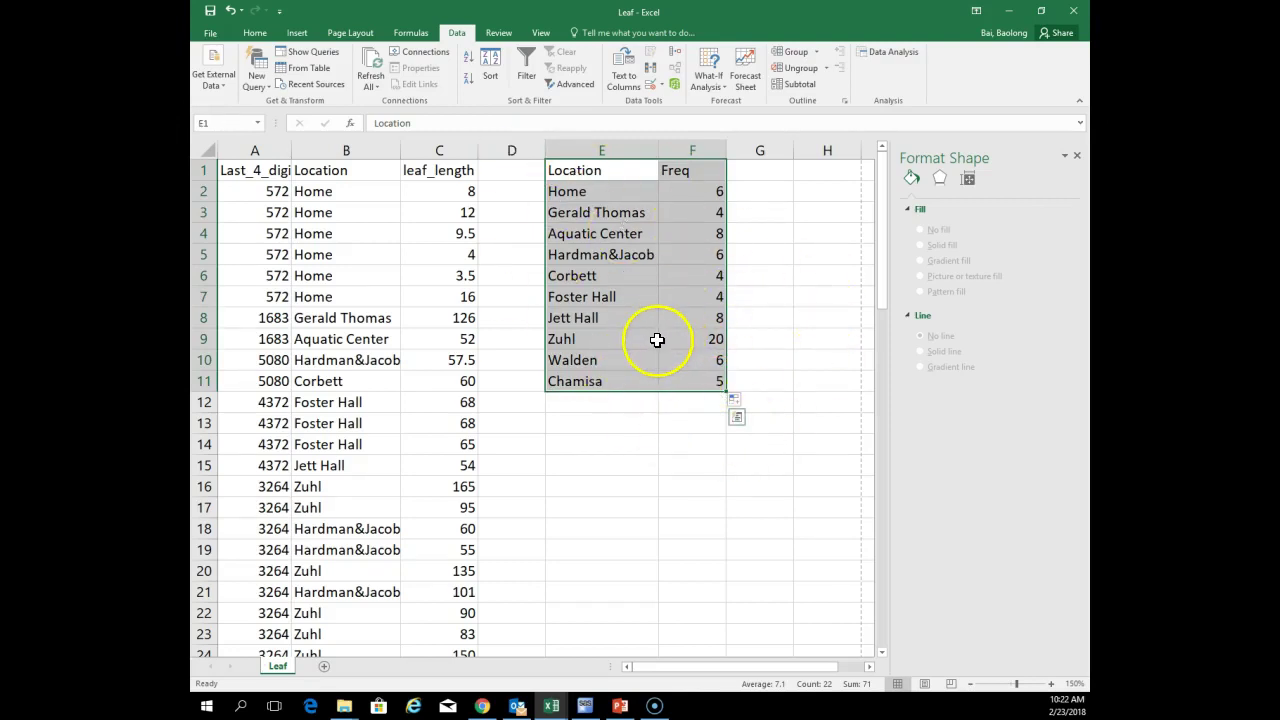
pyautogui.click(298, 33)
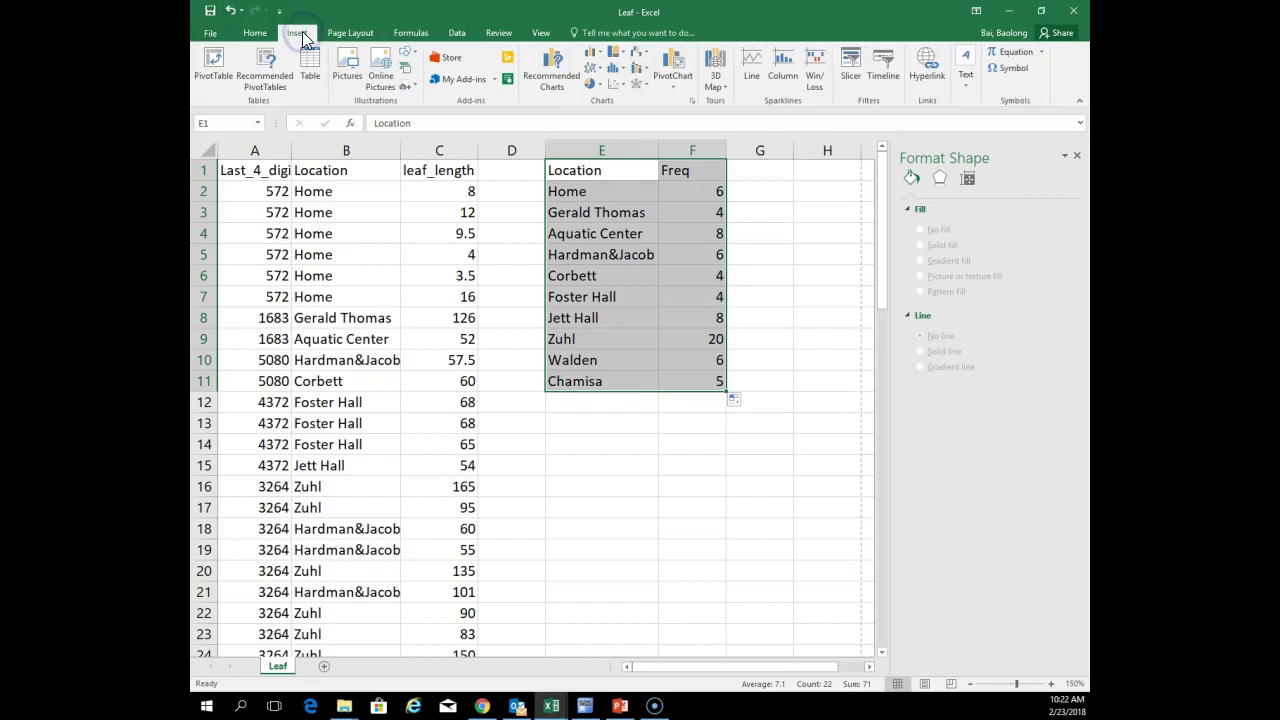
pyautogui.click(553, 72)
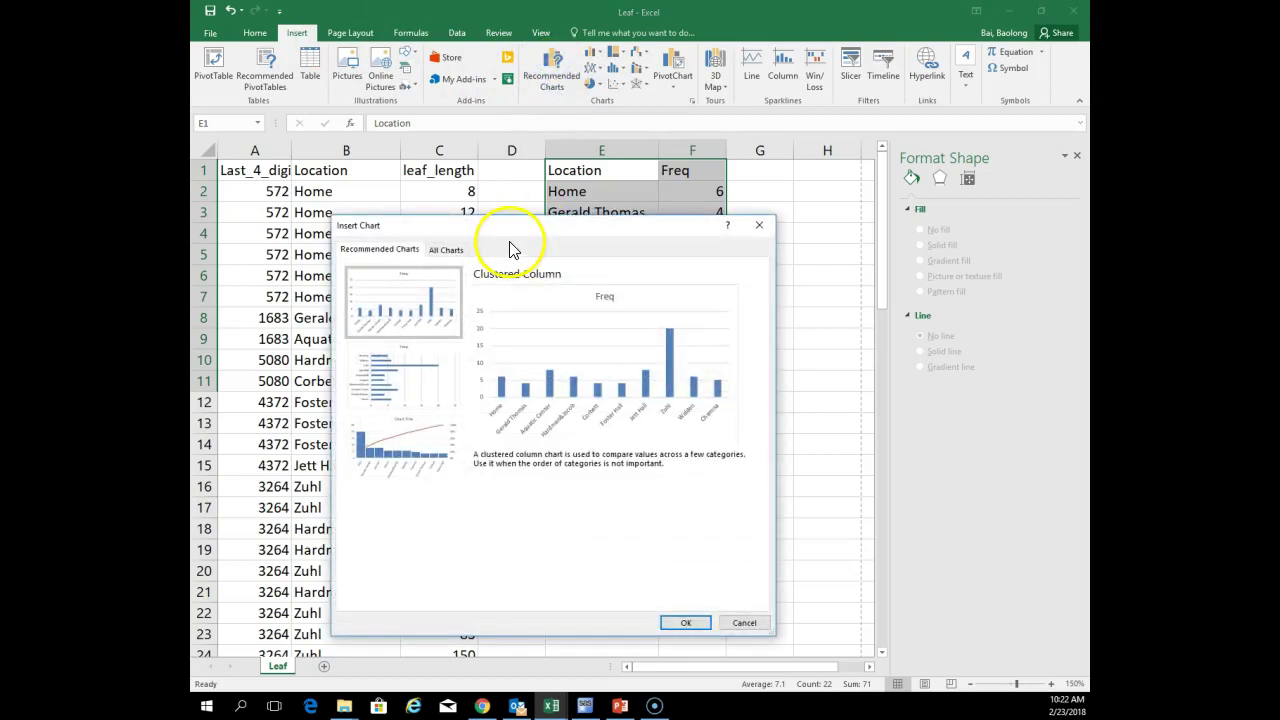
pyautogui.click(441, 253)
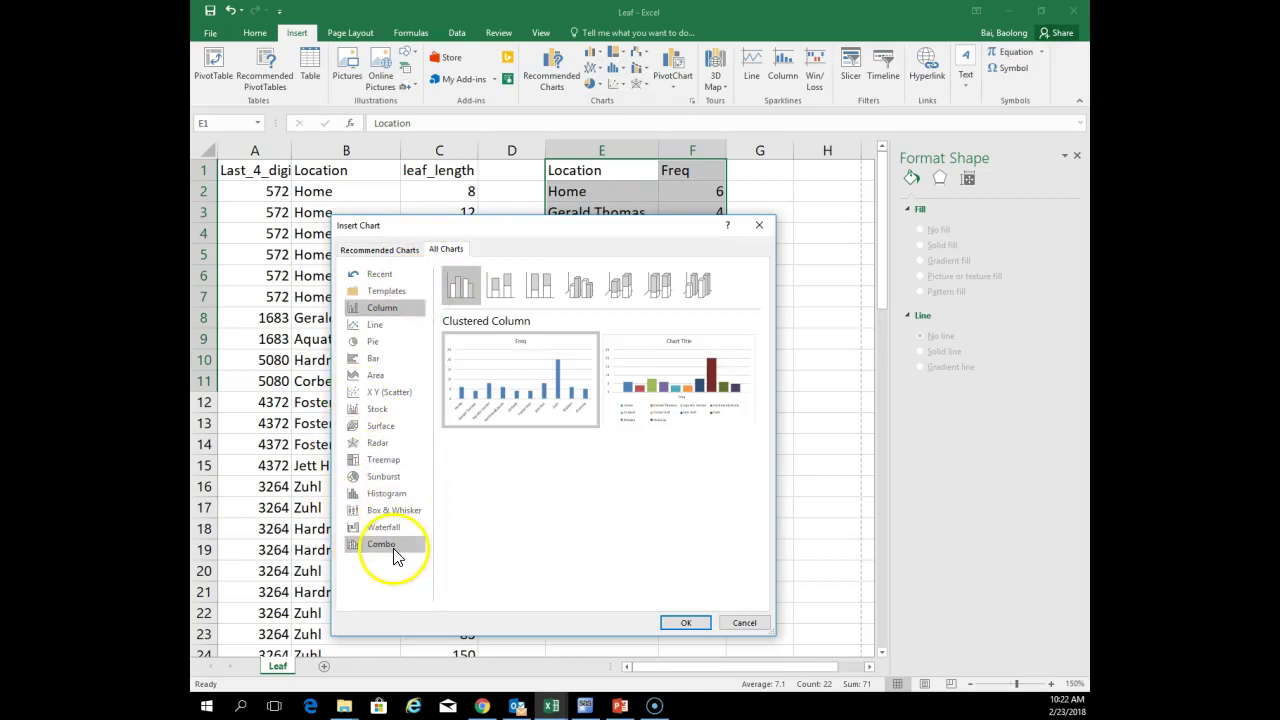
pyautogui.click(416, 444)
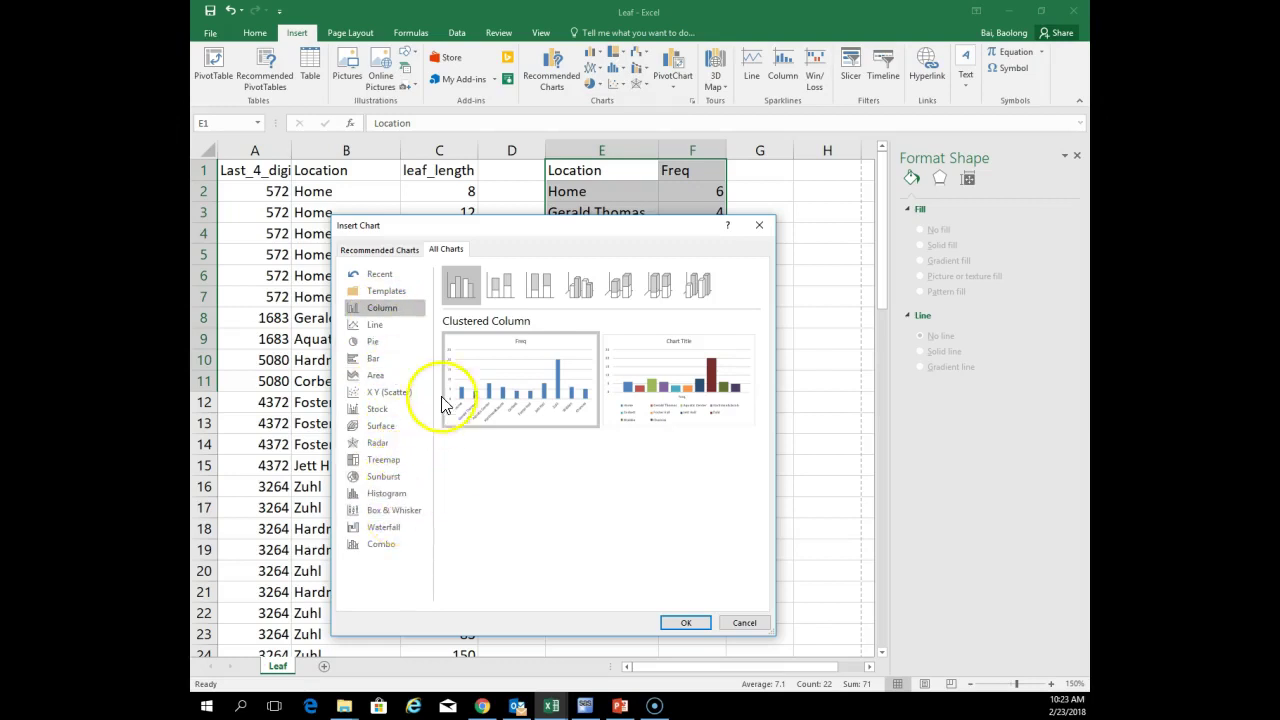
pyautogui.click(381, 343)
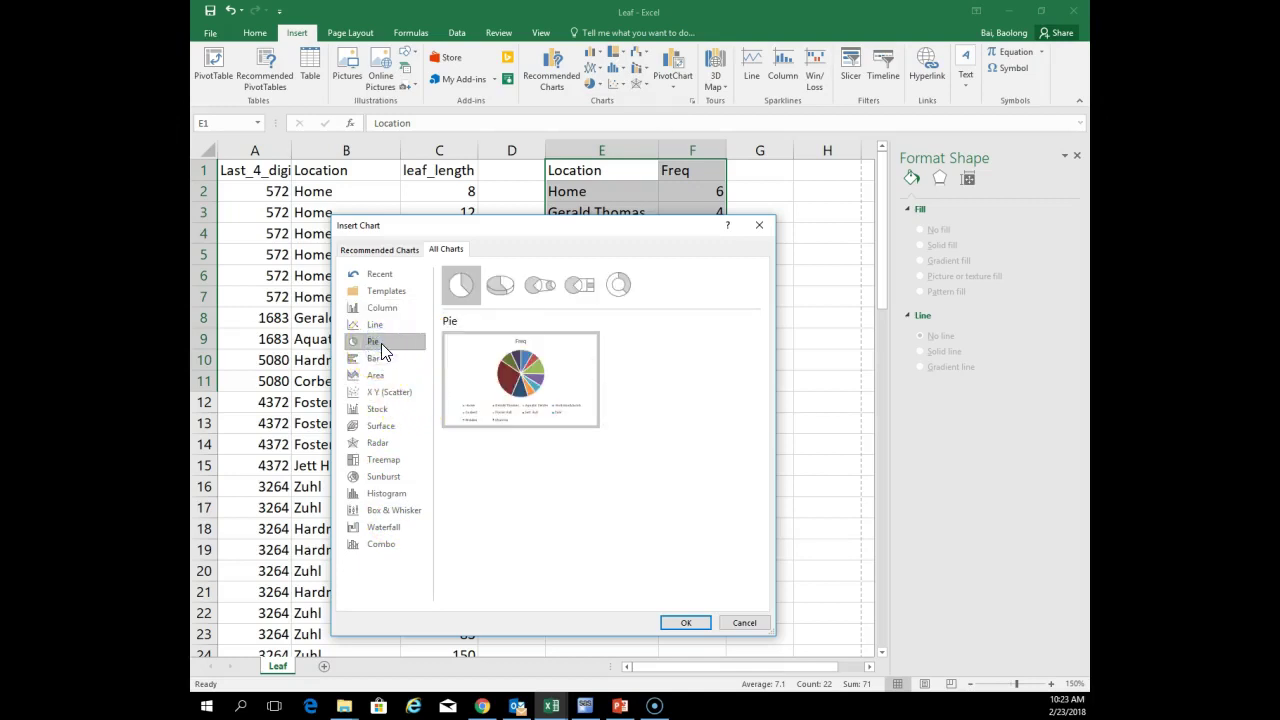
pyautogui.moveTo(544, 401)
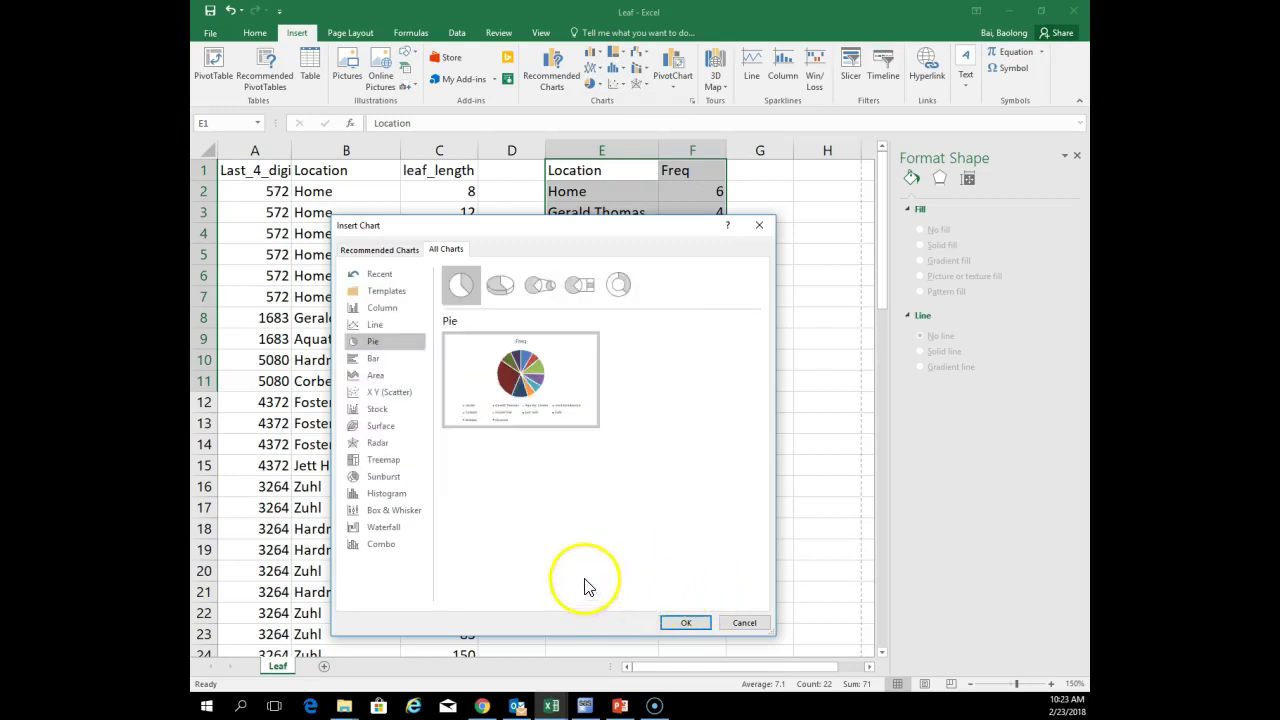
pyautogui.click(685, 623)
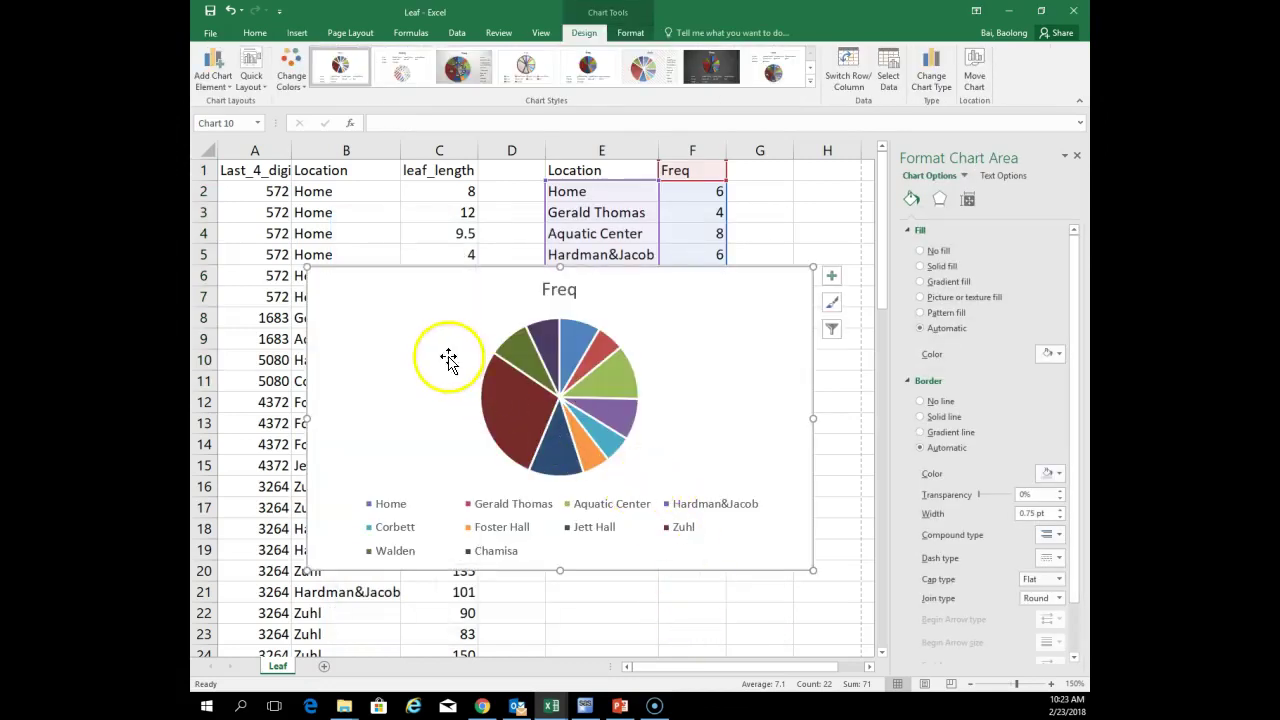
# Shrink the pie chart and move it below the frequency table, to about rows 31 to 44
pyautogui.moveTo(323, 300); pyautogui.dragTo(366, 357)
pyautogui.moveTo(849, 632); pyautogui.dragTo(756, 602)
pyautogui.moveTo(435, 360); pyautogui.dragTo(434, 414)
pyautogui.scroll(-5, 434, 414)
pyautogui.moveTo(429, 243); pyautogui.dragTo(439, 553)
pyautogui.scroll(-5, 439, 550)
pyautogui.scroll(2, 452, 322)
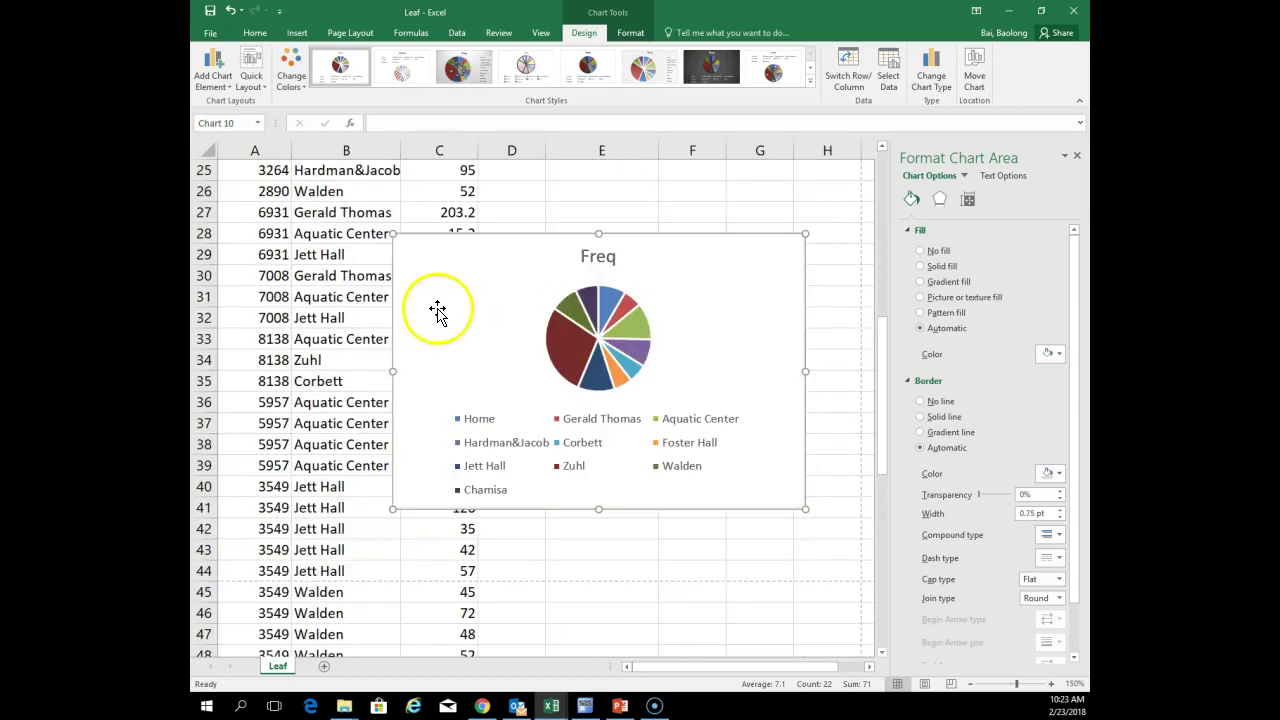
pyautogui.moveTo(438, 311); pyautogui.dragTo(437, 351)
# Change the pie chart's title to "Pie Chart of leaf location"
pyautogui.click(603, 300)
pyautogui.click(607, 305)
pyautogui.moveTo(585, 300); pyautogui.dragTo(612, 306)
pyautogui.click(734, 374)
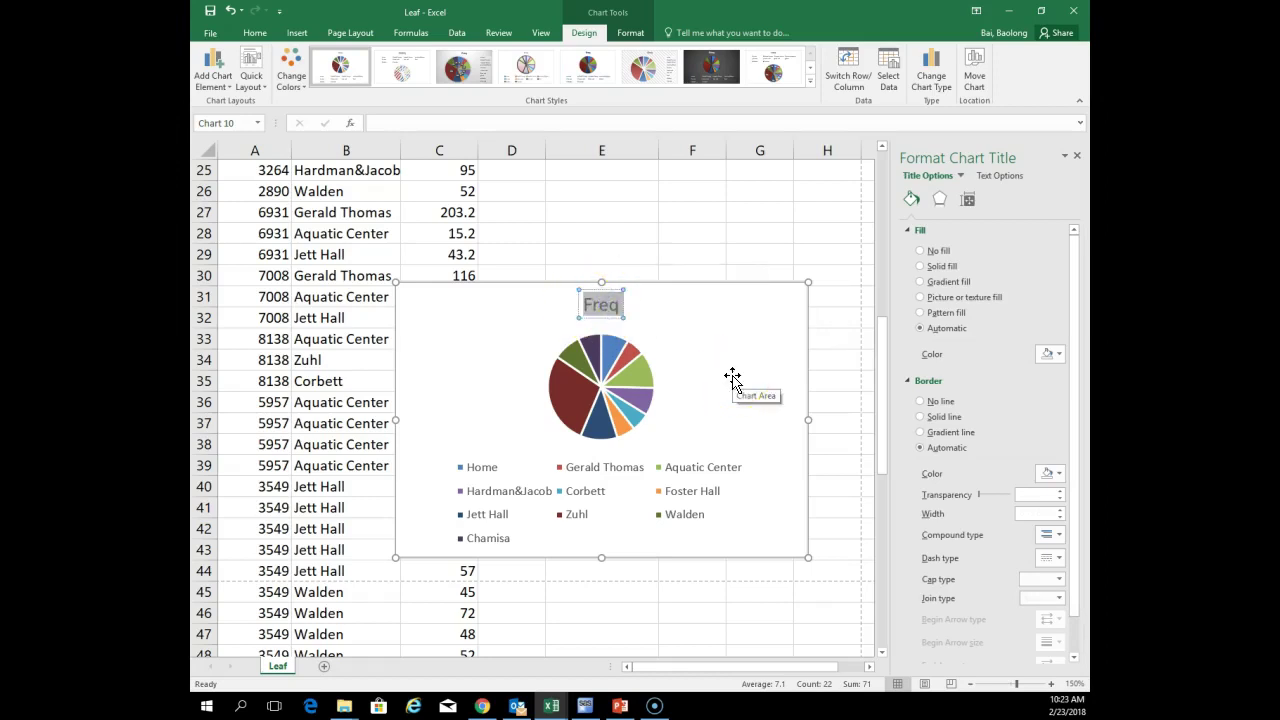
pyautogui.write('P')
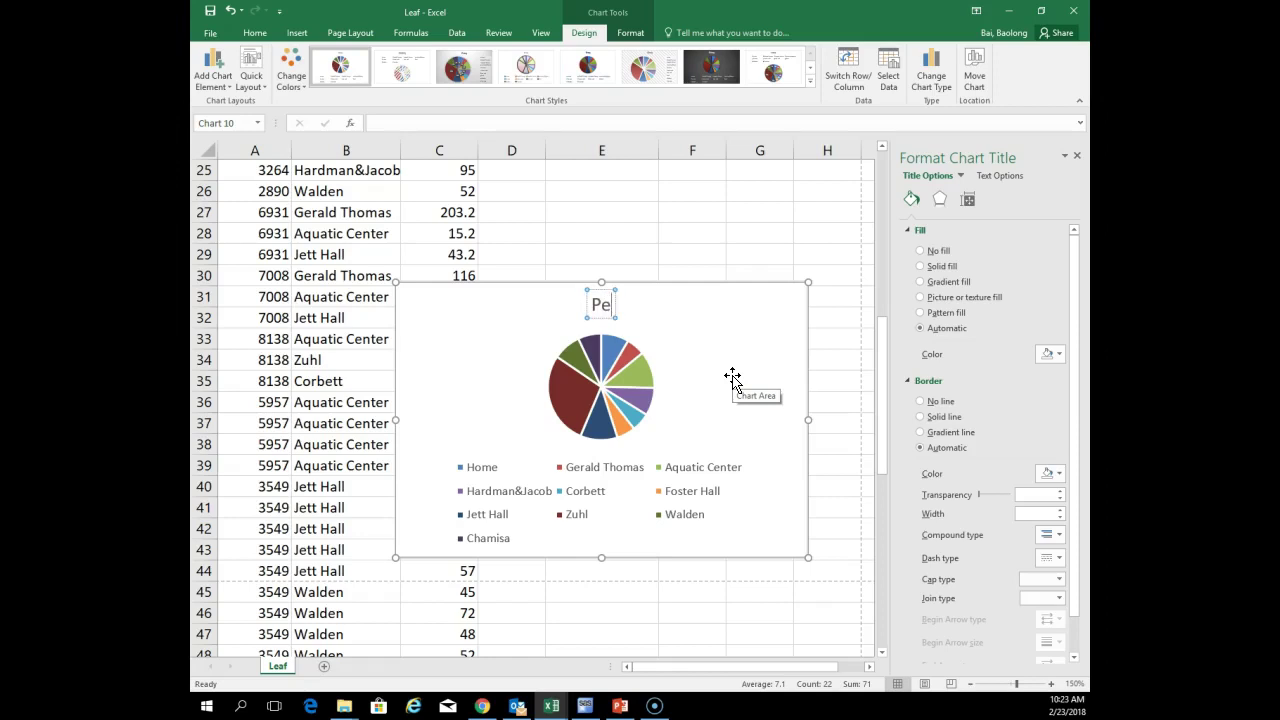
pyautogui.write('ie Chart of leaf location')
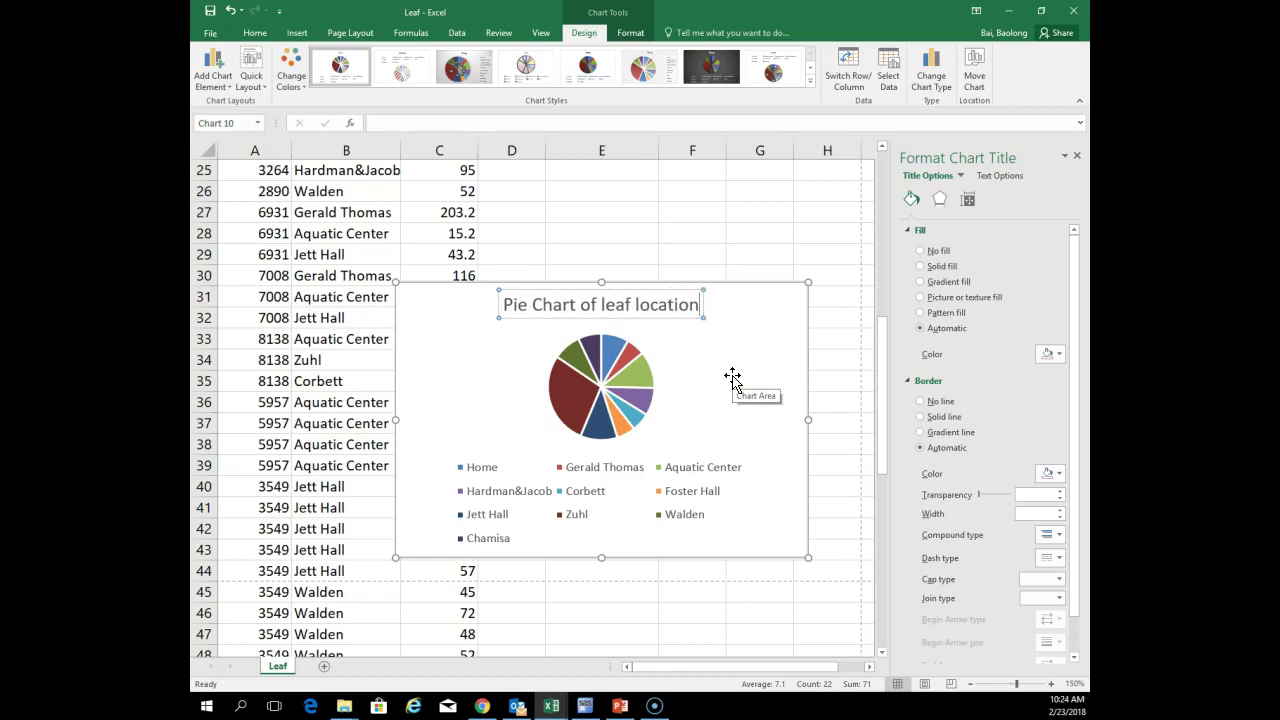
# Add data labels to the leaf location pie chart
pyautogui.click(730, 378)
pyautogui.click(725, 422)
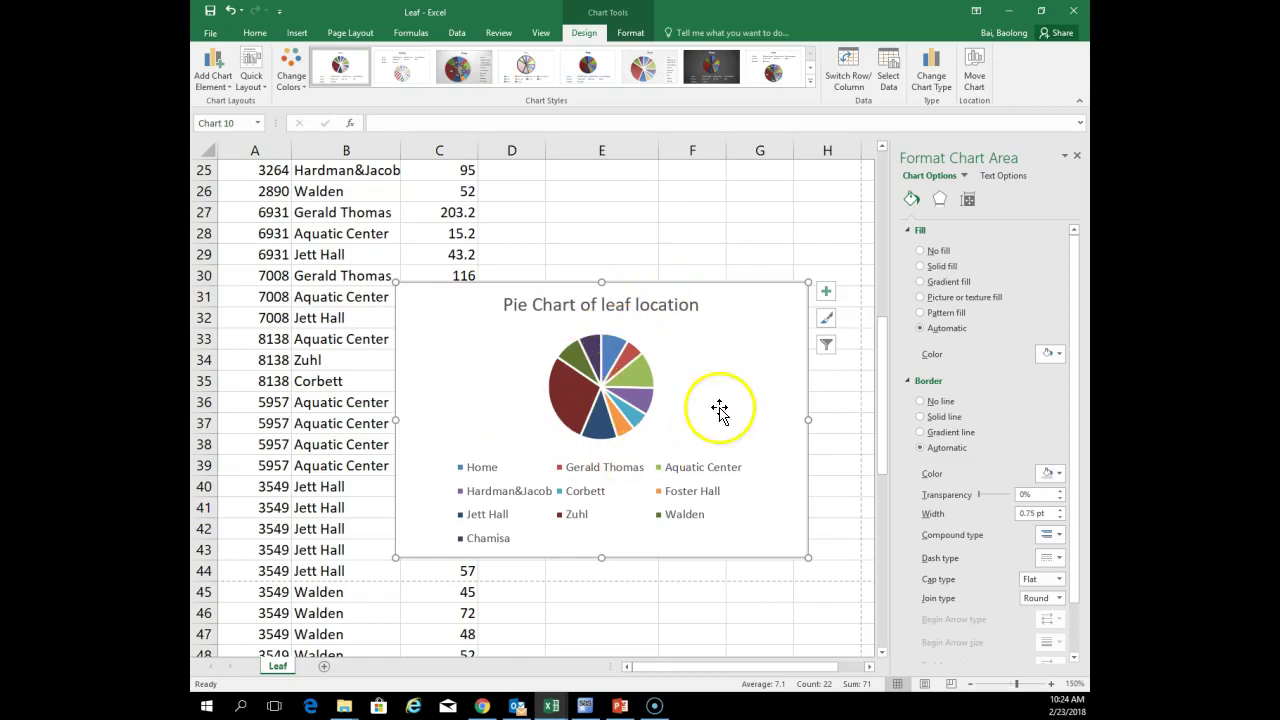
pyautogui.click(753, 348)
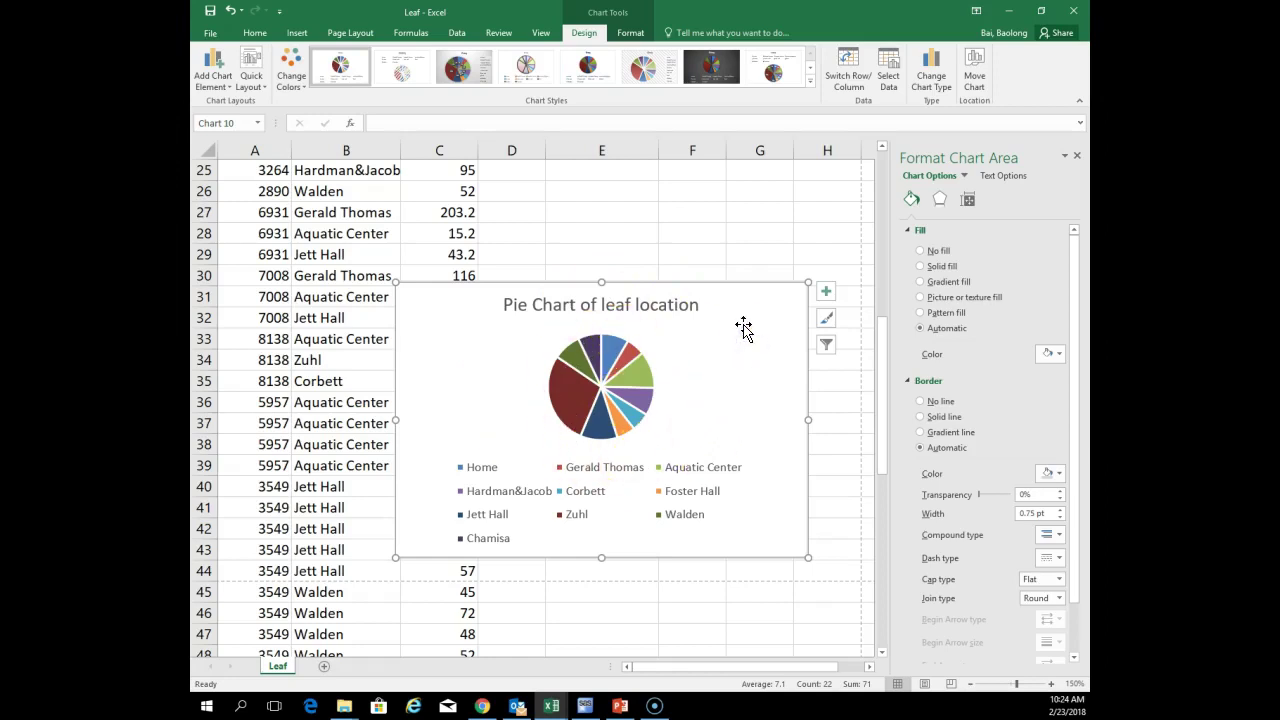
pyautogui.click(827, 291)
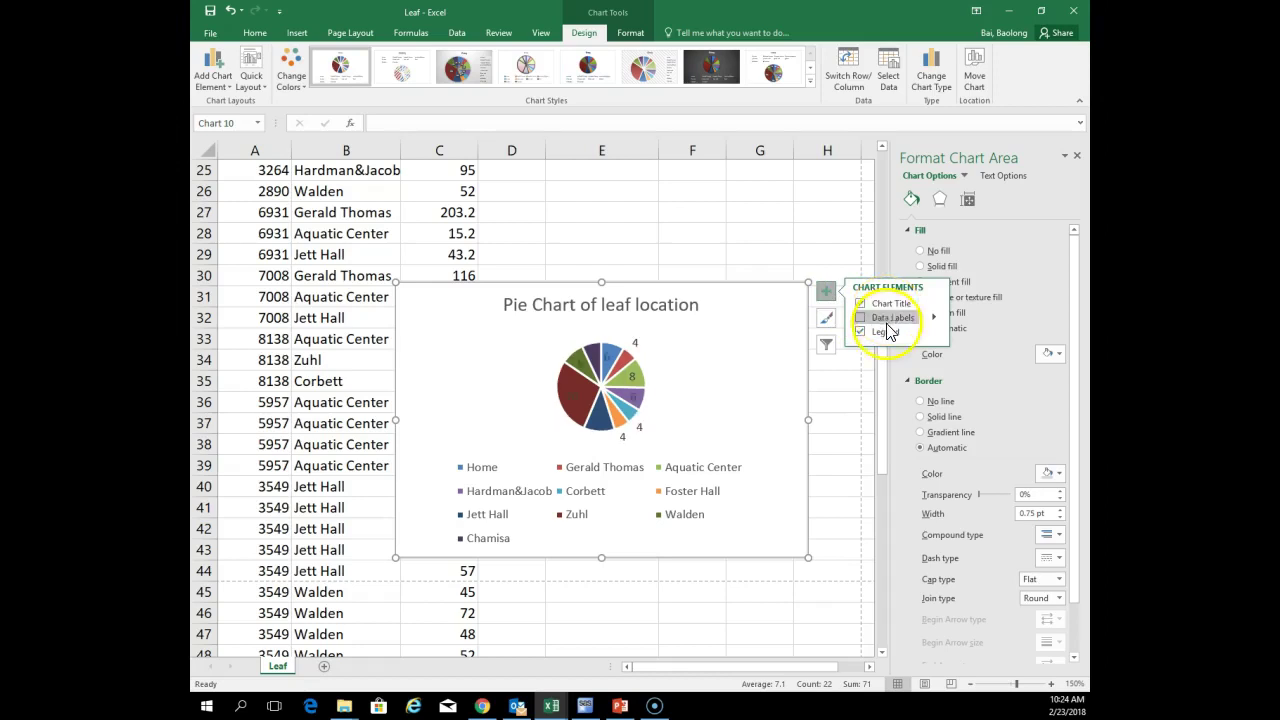
pyautogui.click(888, 338)
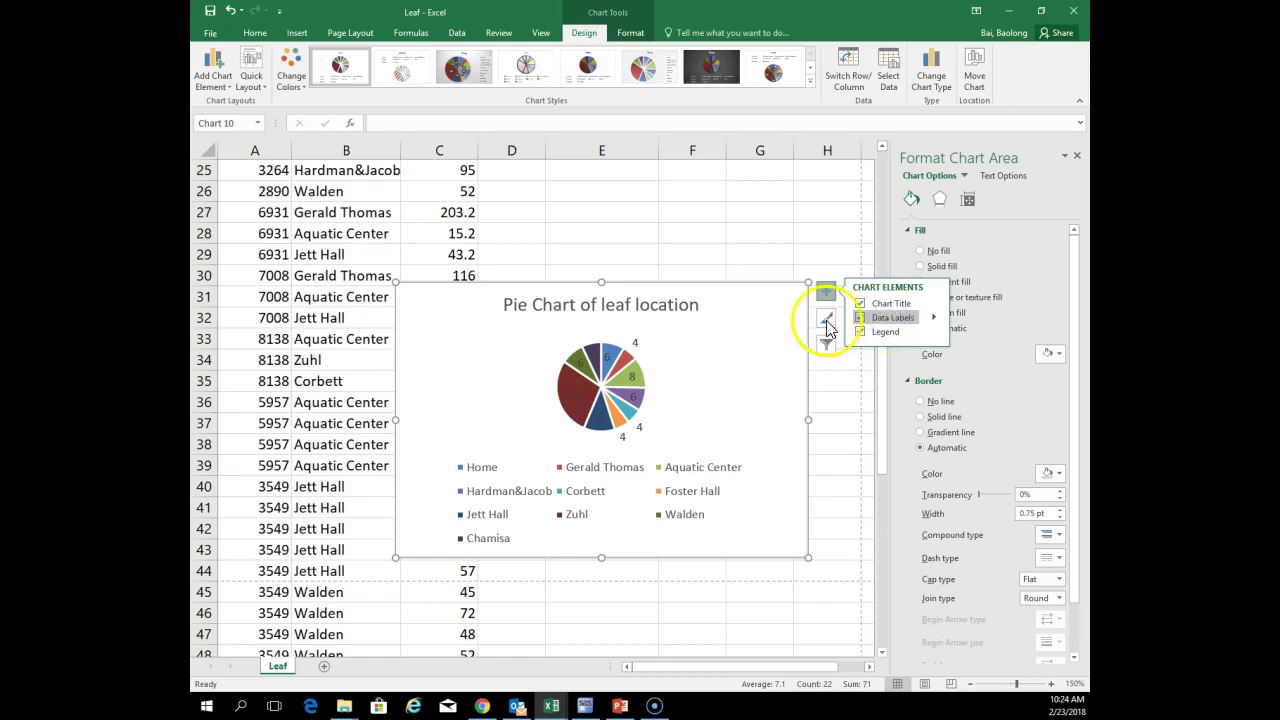
pyautogui.moveTo(648, 432); pyautogui.dragTo(612, 432)
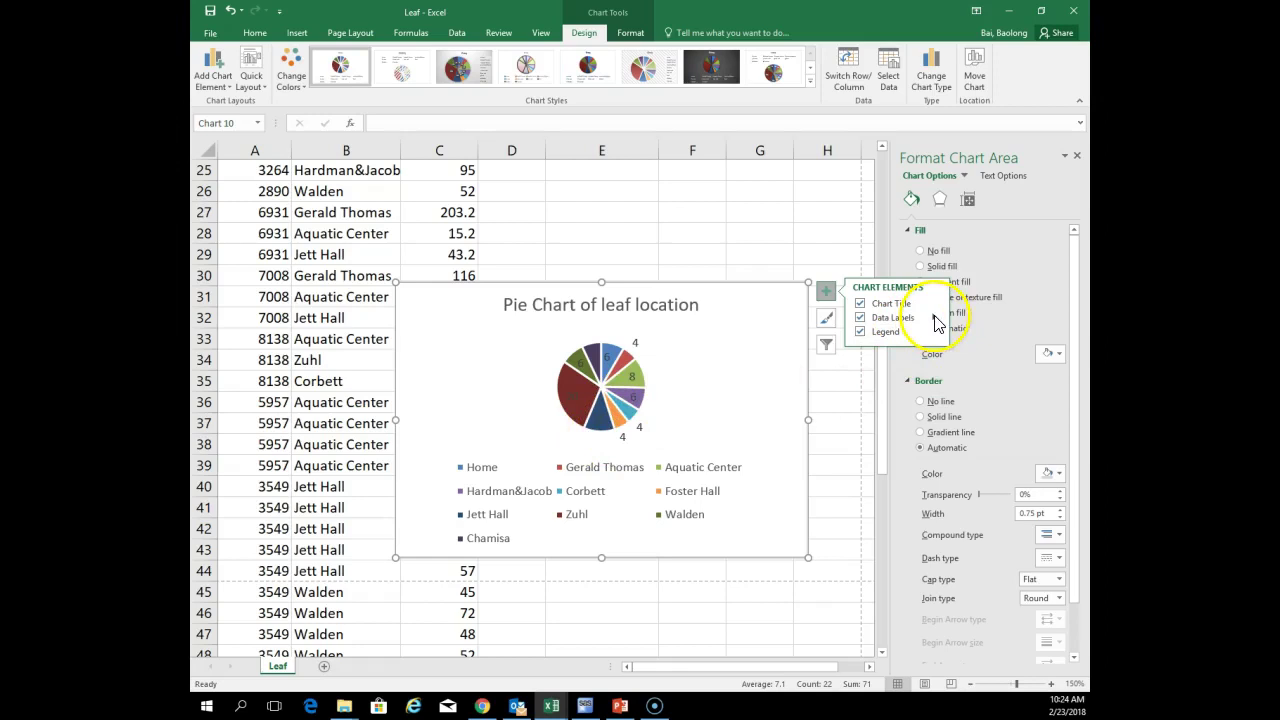
# Compare data label positions on the pie chart and set them to Inside End
pyautogui.click(936, 318)
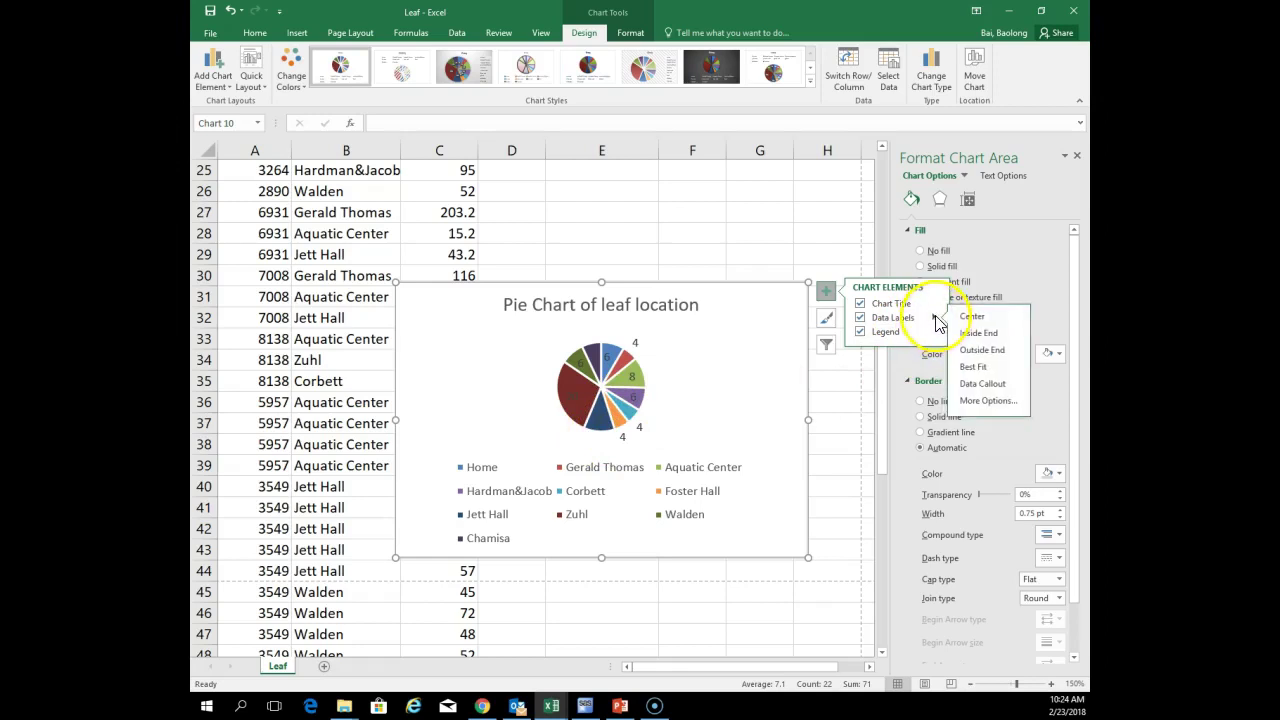
pyautogui.click(985, 352)
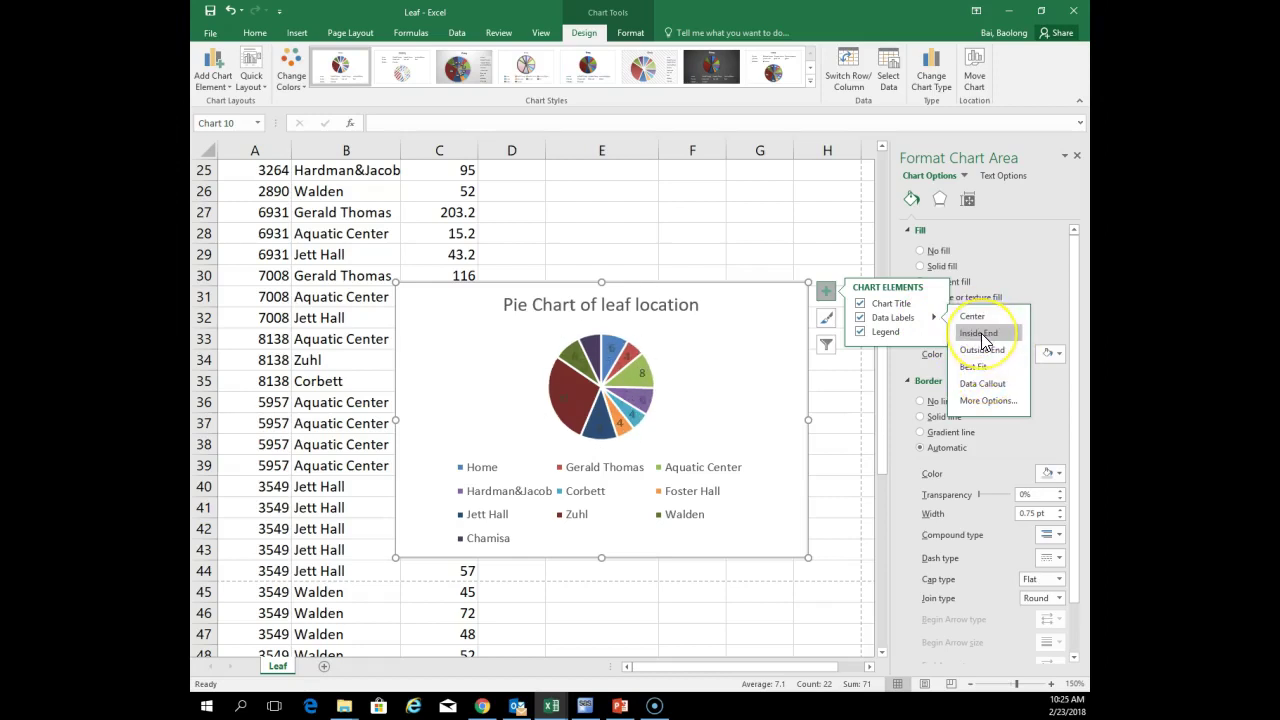
pyautogui.click(989, 352)
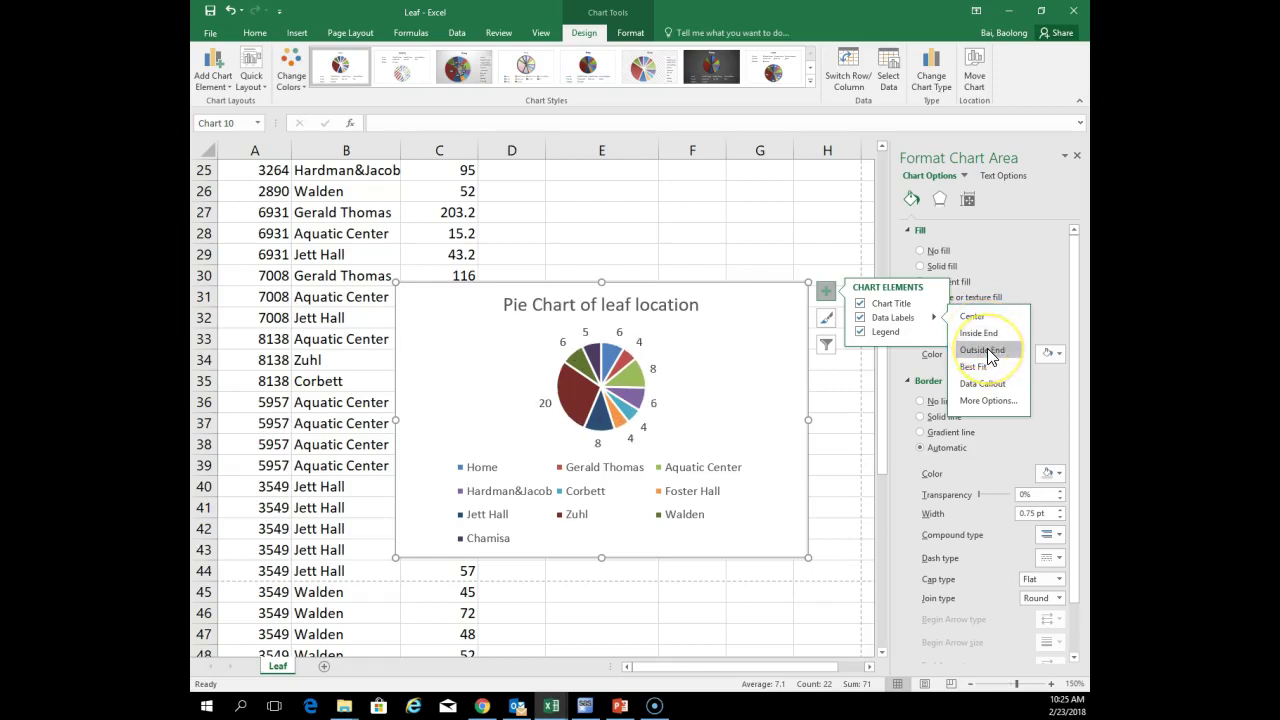
pyautogui.click(988, 338)
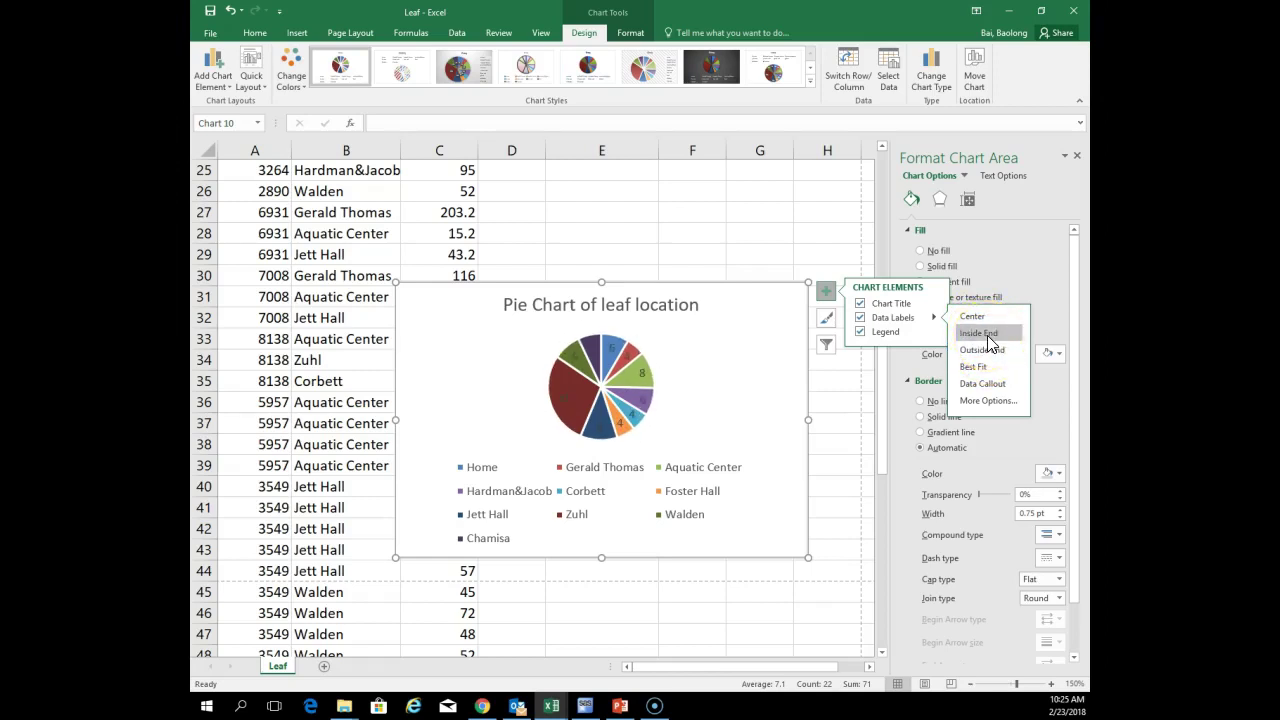
pyautogui.click(740, 434)
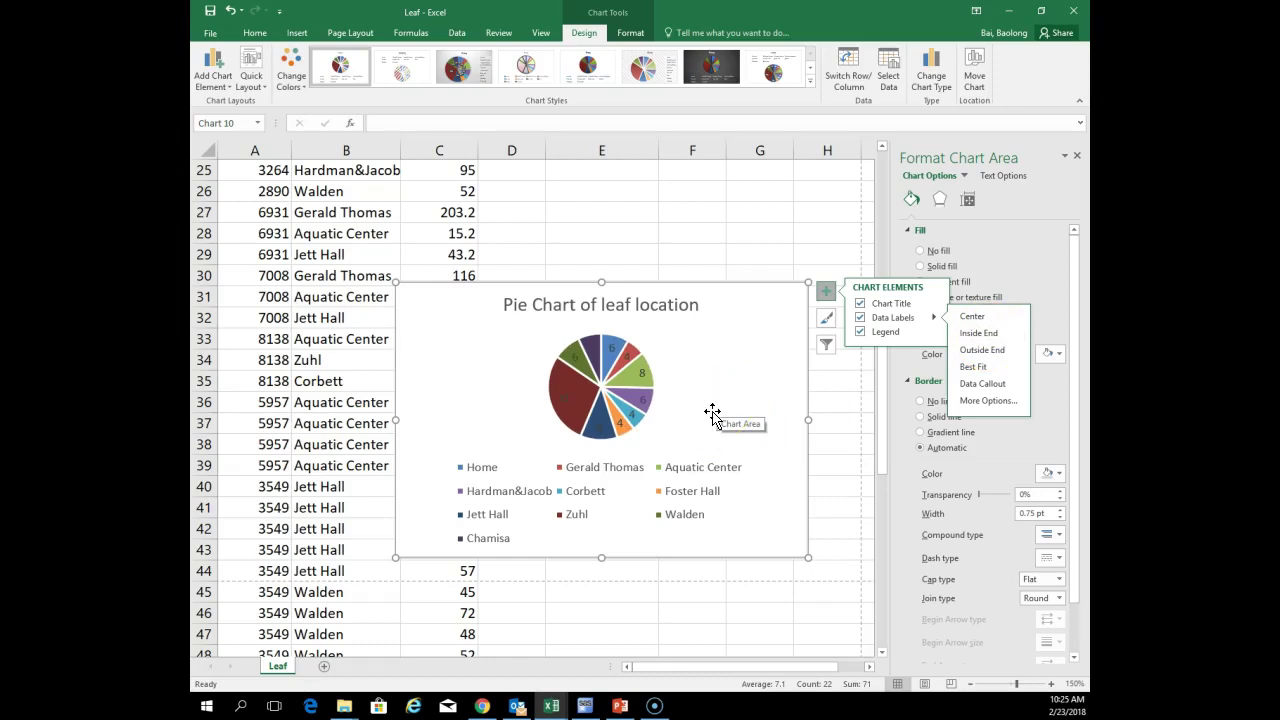
pyautogui.click(976, 369)
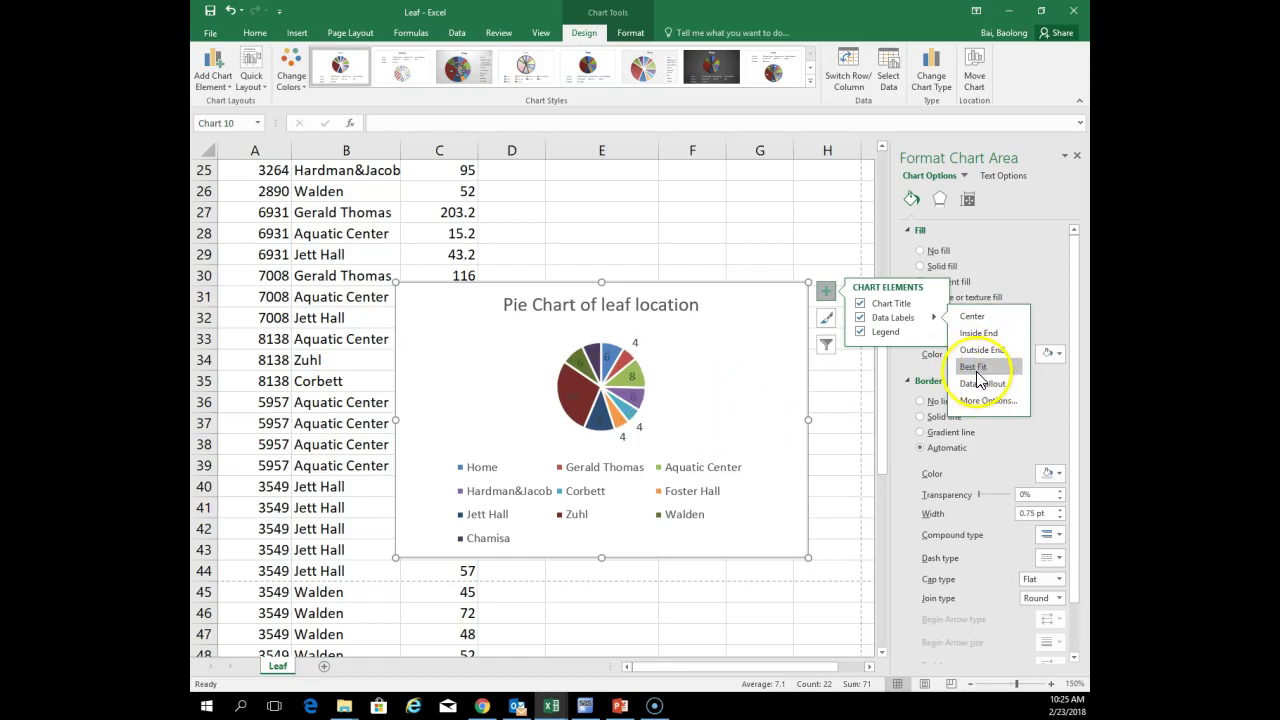
pyautogui.click(980, 345)
pyautogui.click(801, 405)
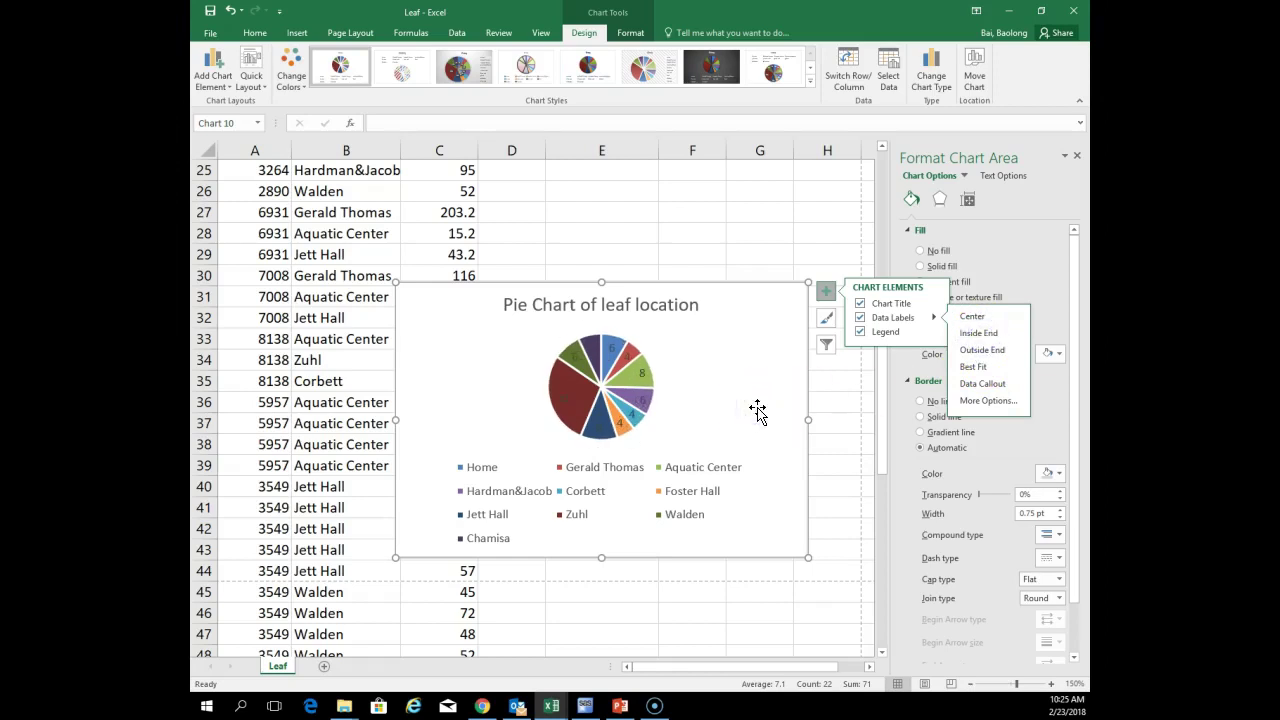
pyautogui.click(722, 256)
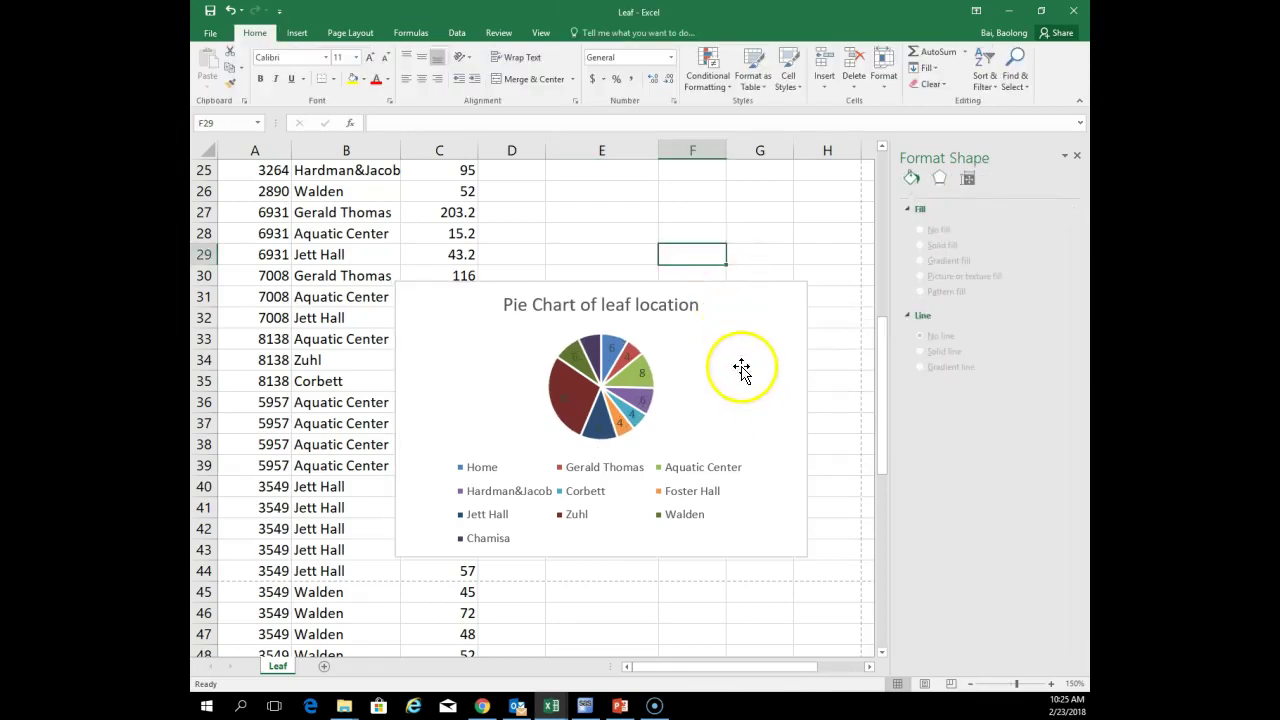
# Select the Location and Freq table in E1:F11 and open the complete list of chart types for it
pyautogui.scroll(8, 738, 378)
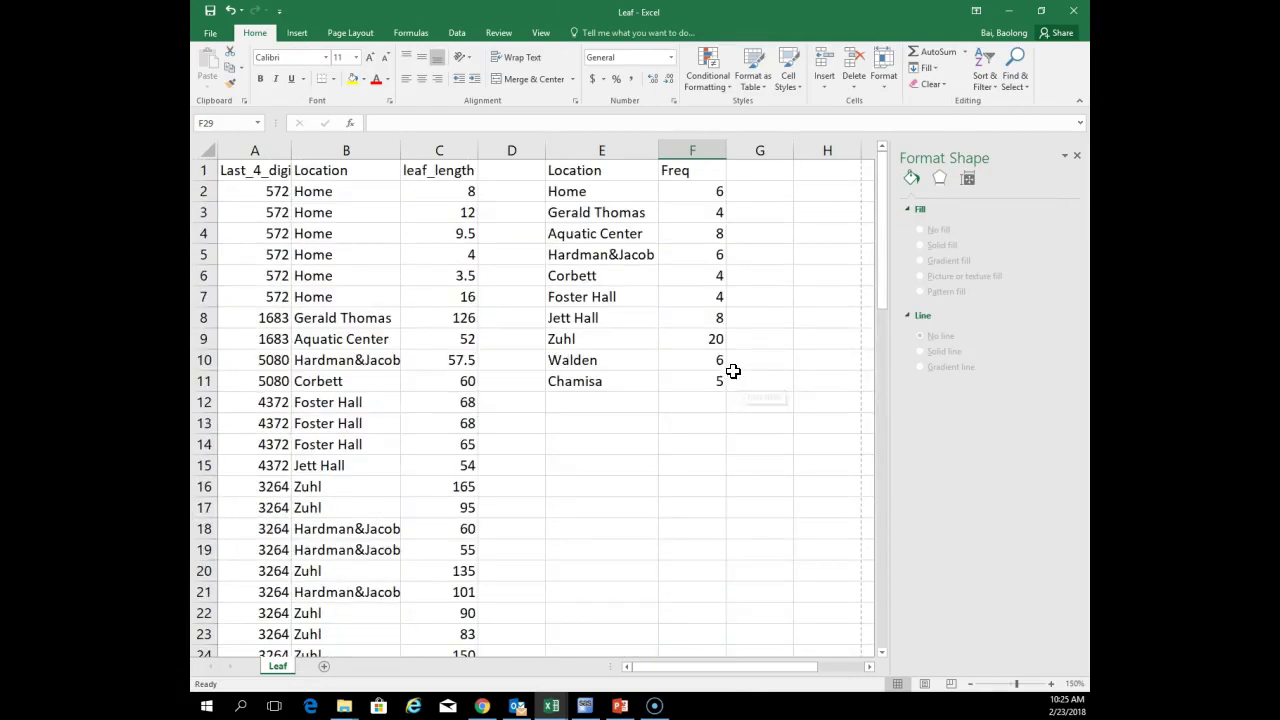
pyautogui.click(601, 148)
pyautogui.click(580, 167)
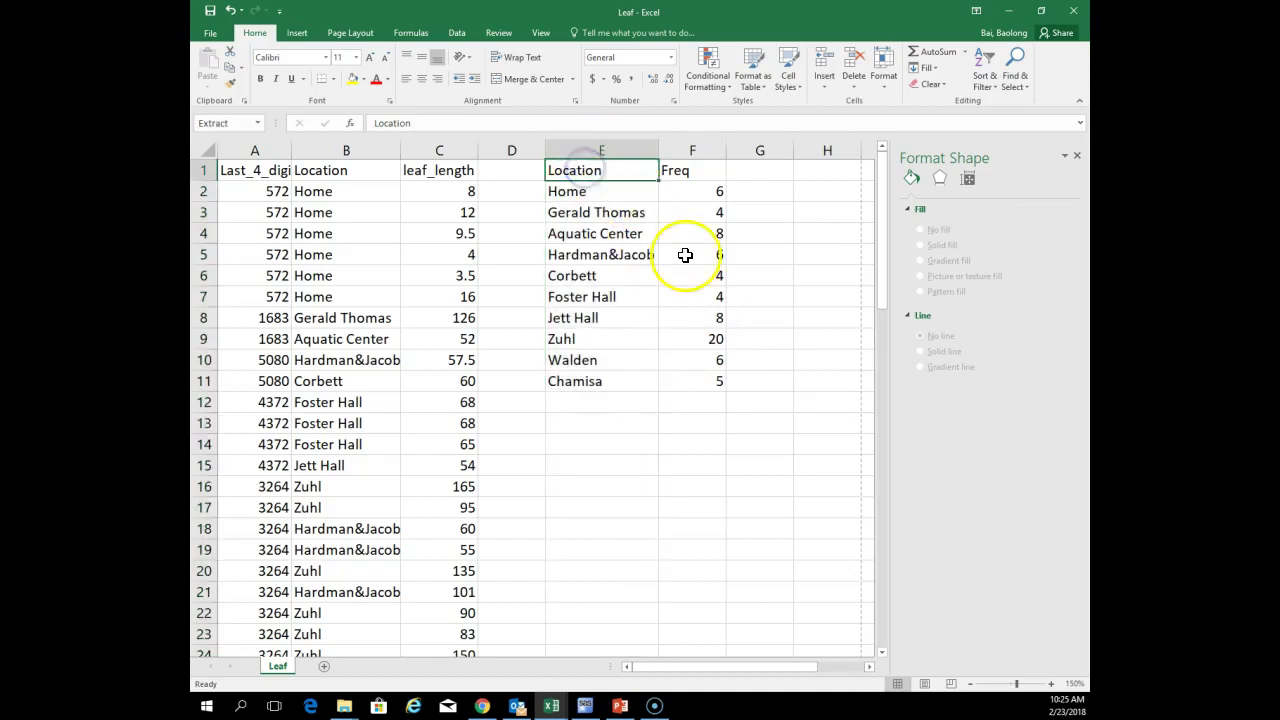
pyautogui.moveTo(600, 171); pyautogui.dragTo(718, 380)
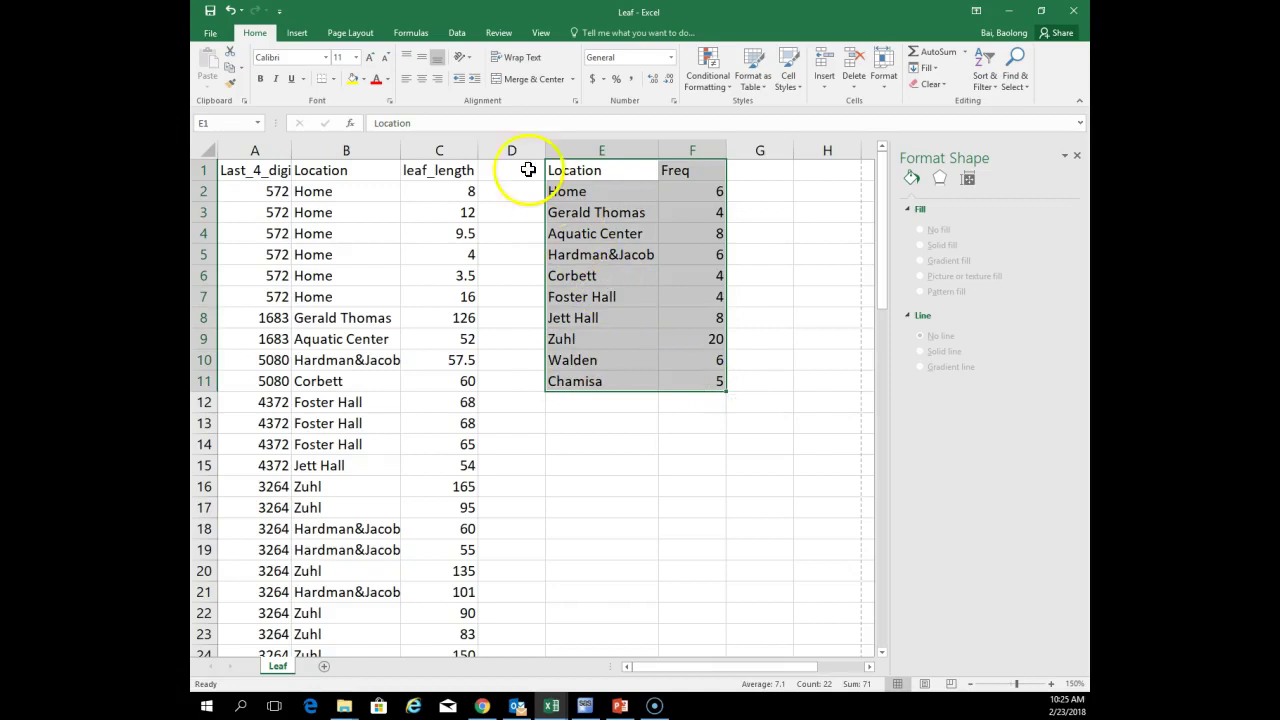
pyautogui.click(300, 32)
pyautogui.click(541, 67)
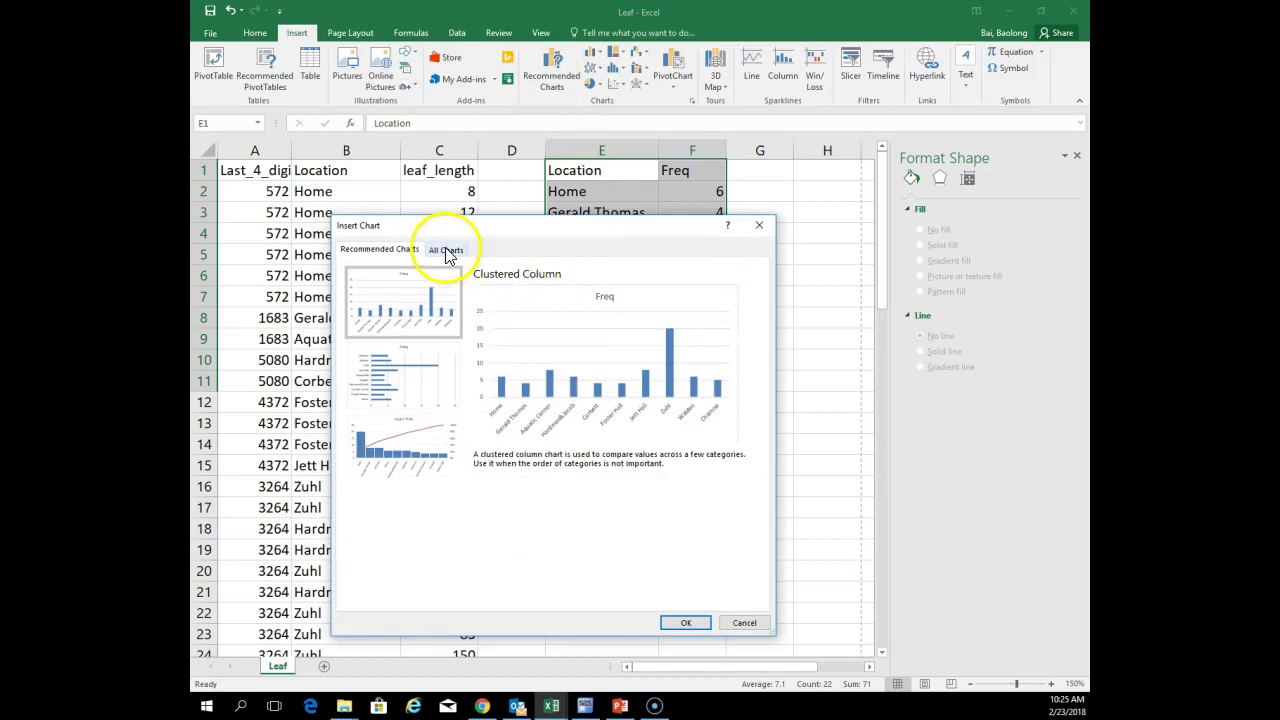
pyautogui.click(446, 251)
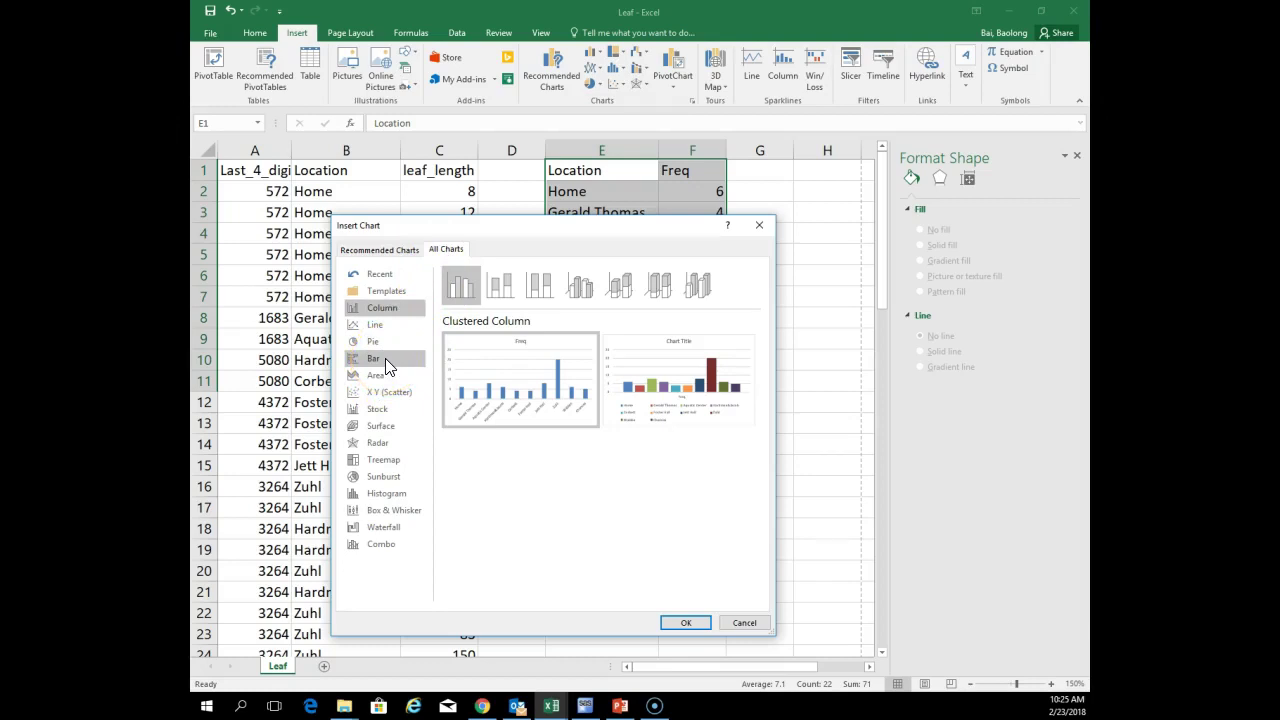
# Compare the bar and column previews and insert the clustered column chart that gives each location its own colour and legend entry
pyautogui.click(385, 362)
pyautogui.moveTo(677, 363)
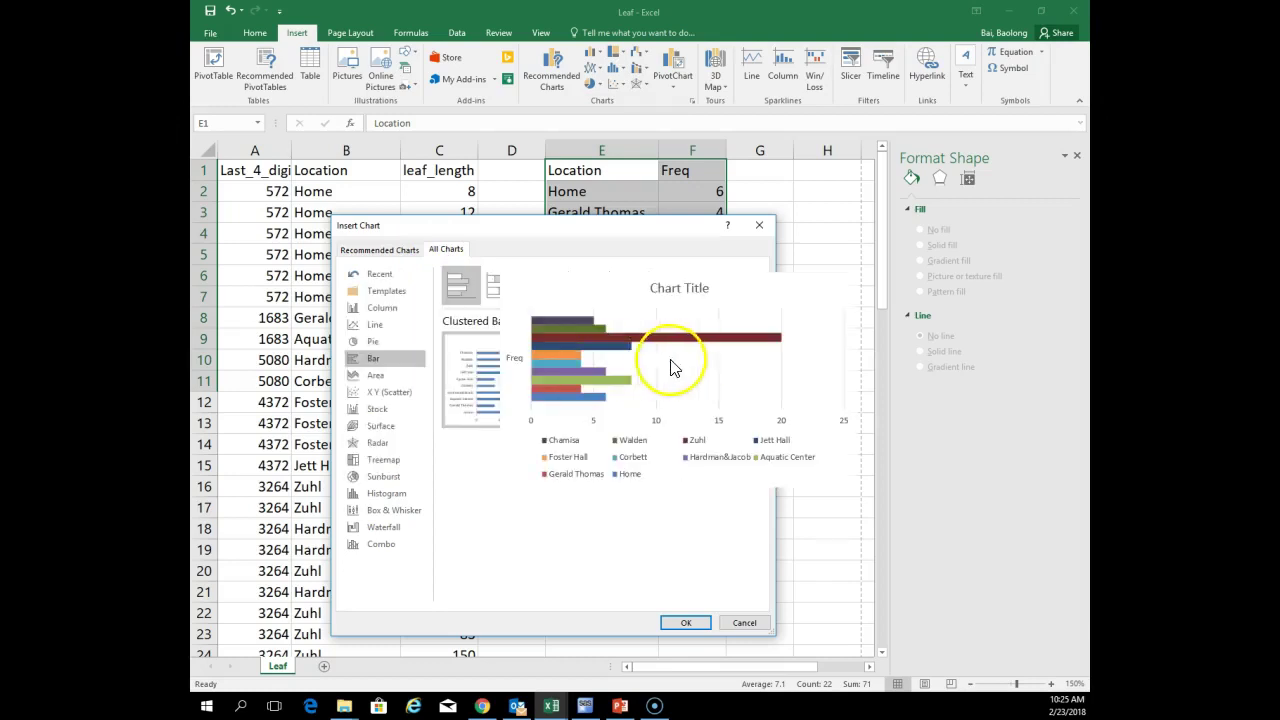
pyautogui.click(383, 309)
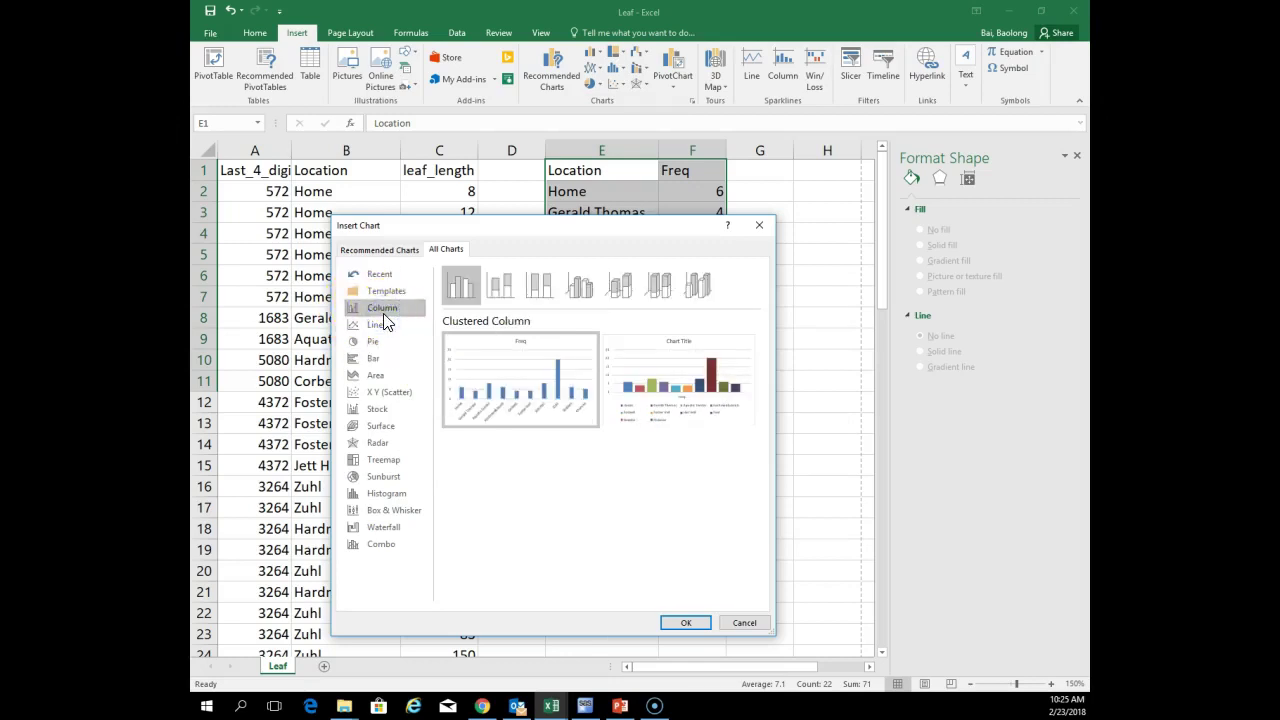
pyautogui.click(380, 366)
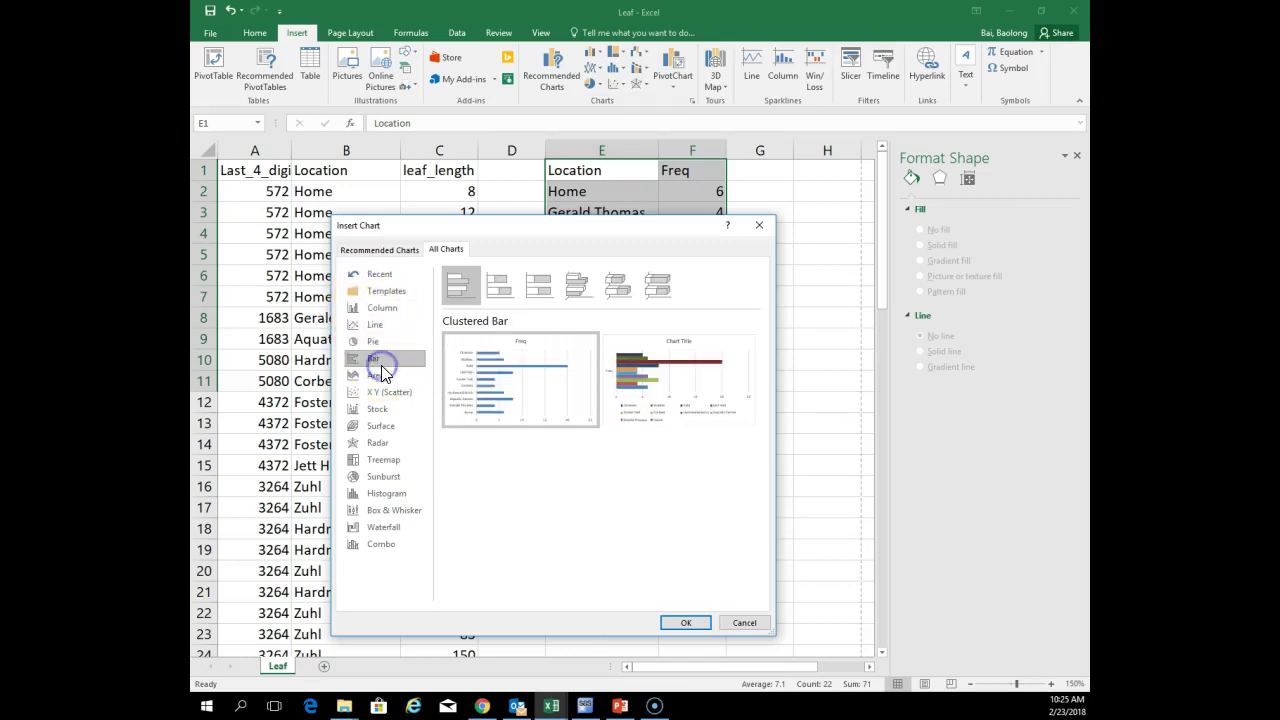
pyautogui.click(384, 309)
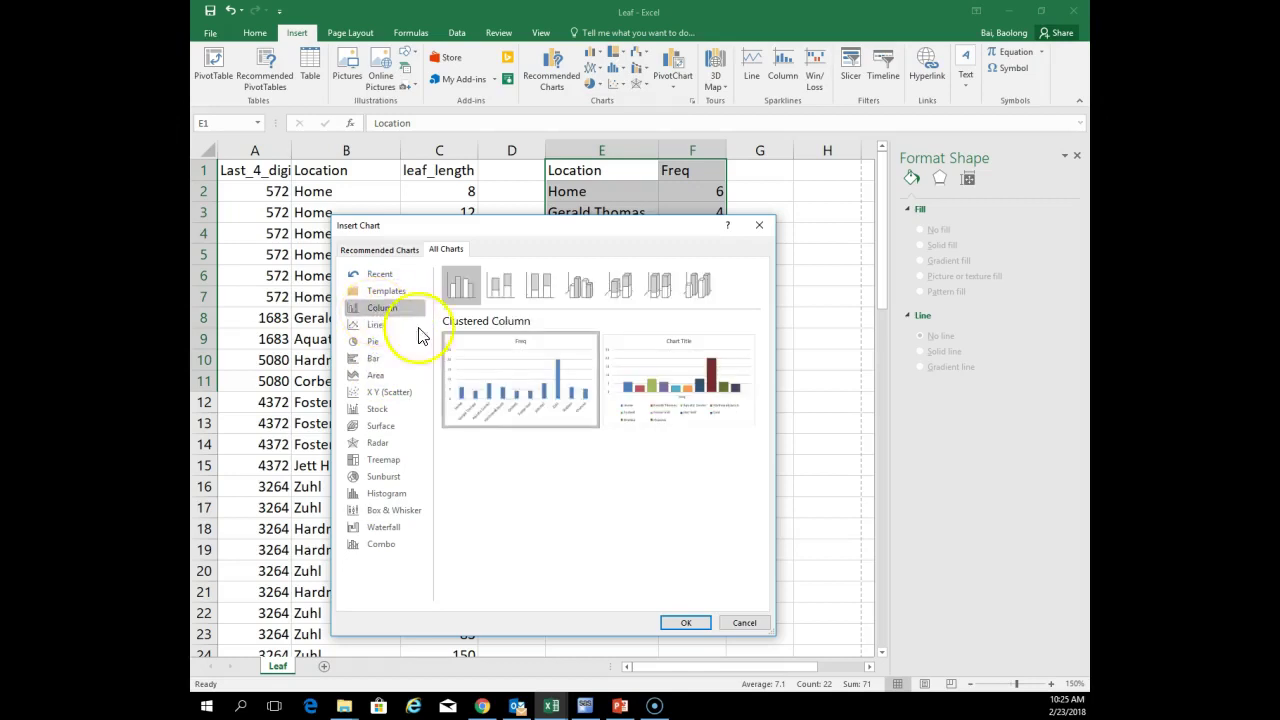
pyautogui.moveTo(664, 378)
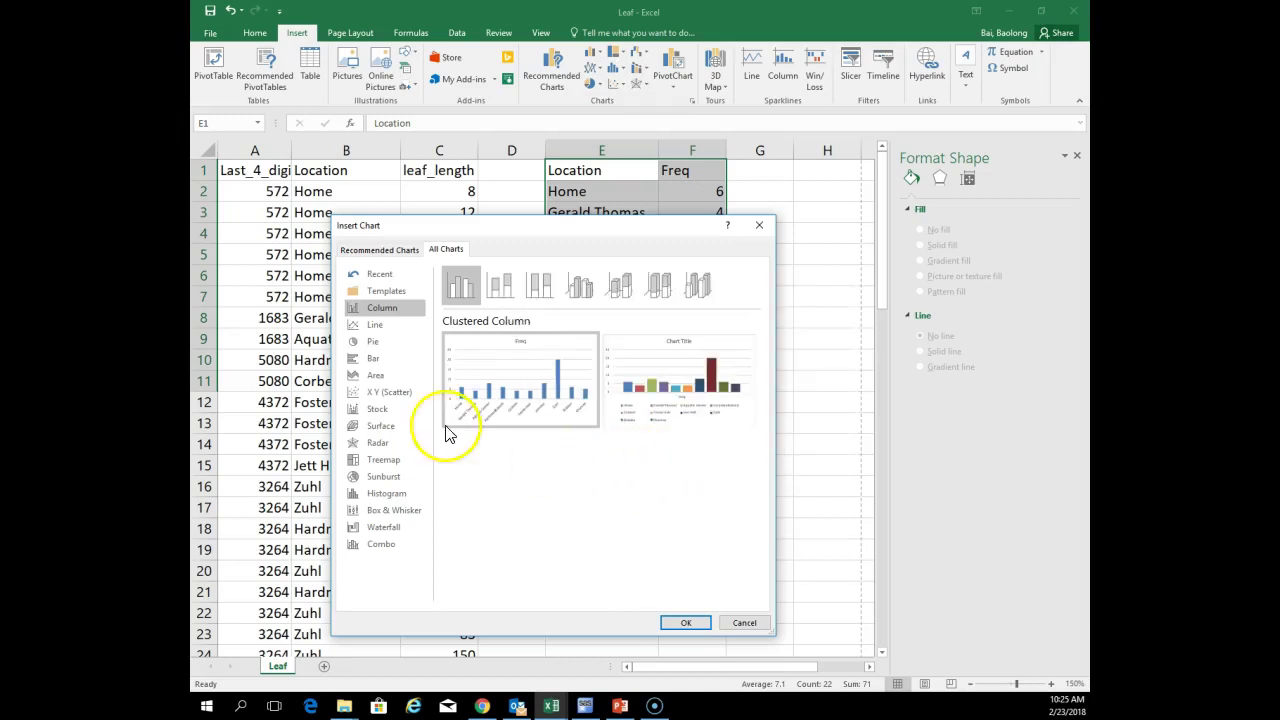
pyautogui.moveTo(659, 414)
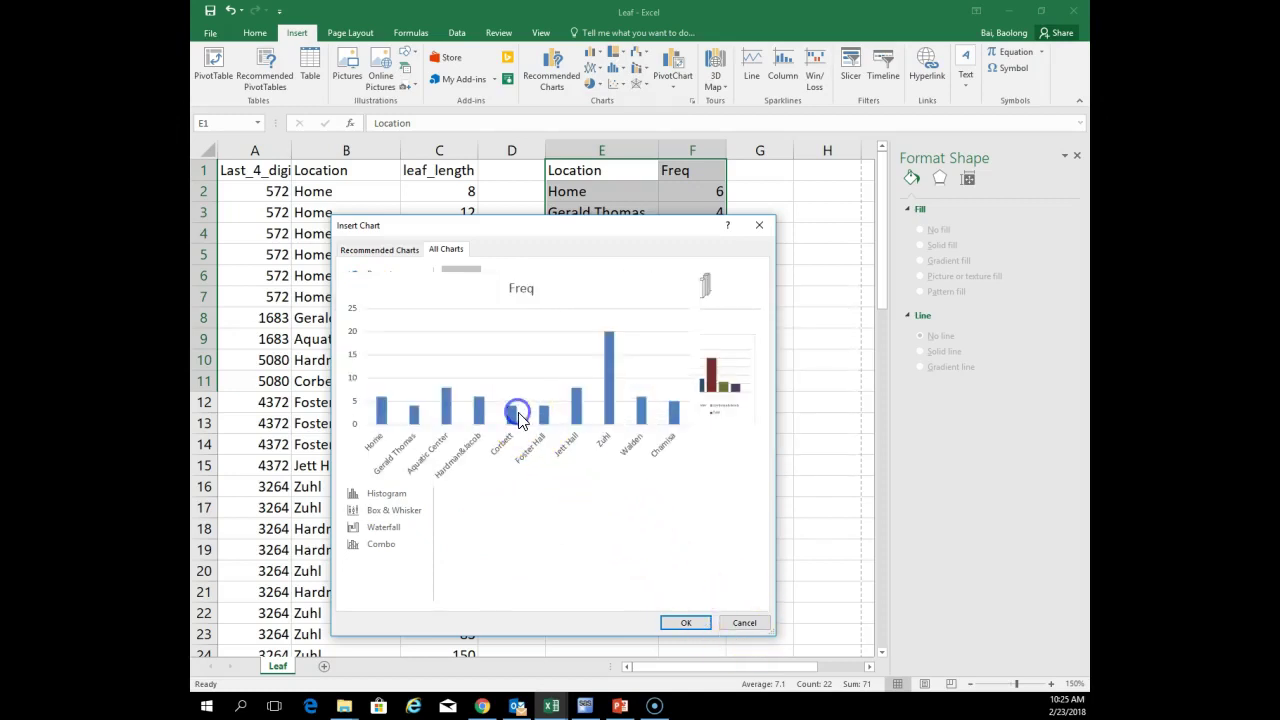
pyautogui.moveTo(520, 395)
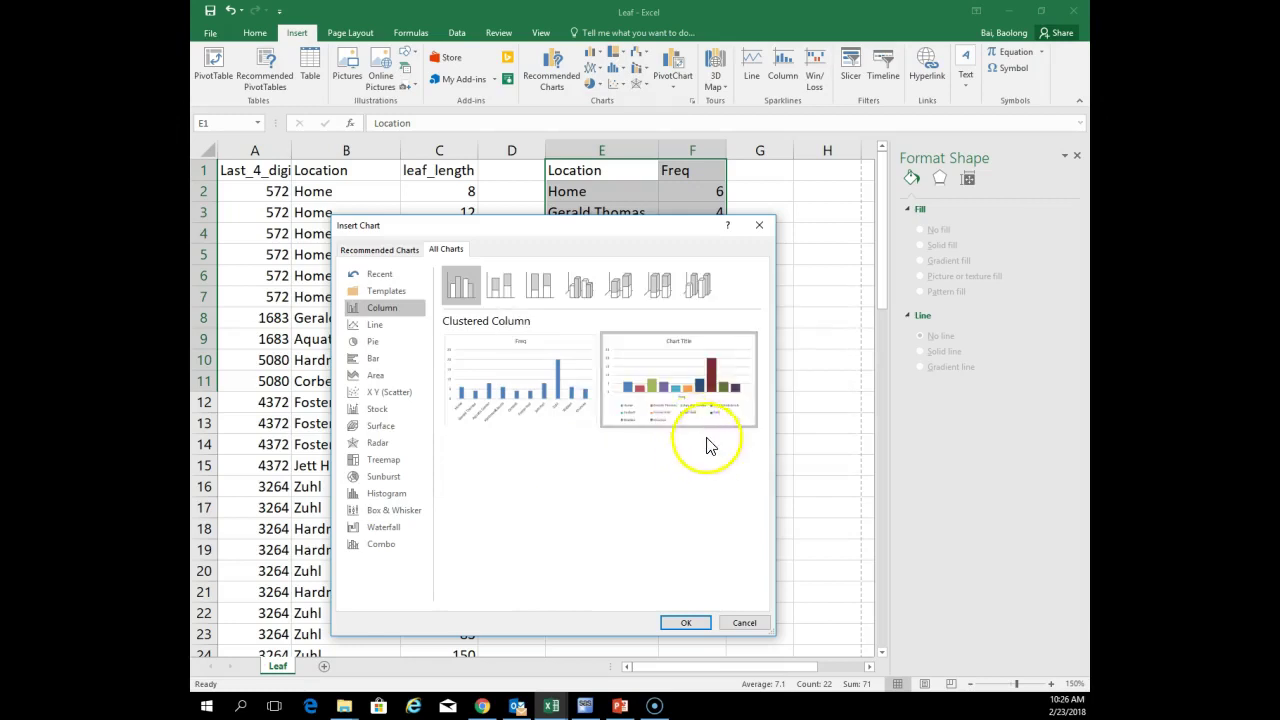
pyautogui.moveTo(503, 418)
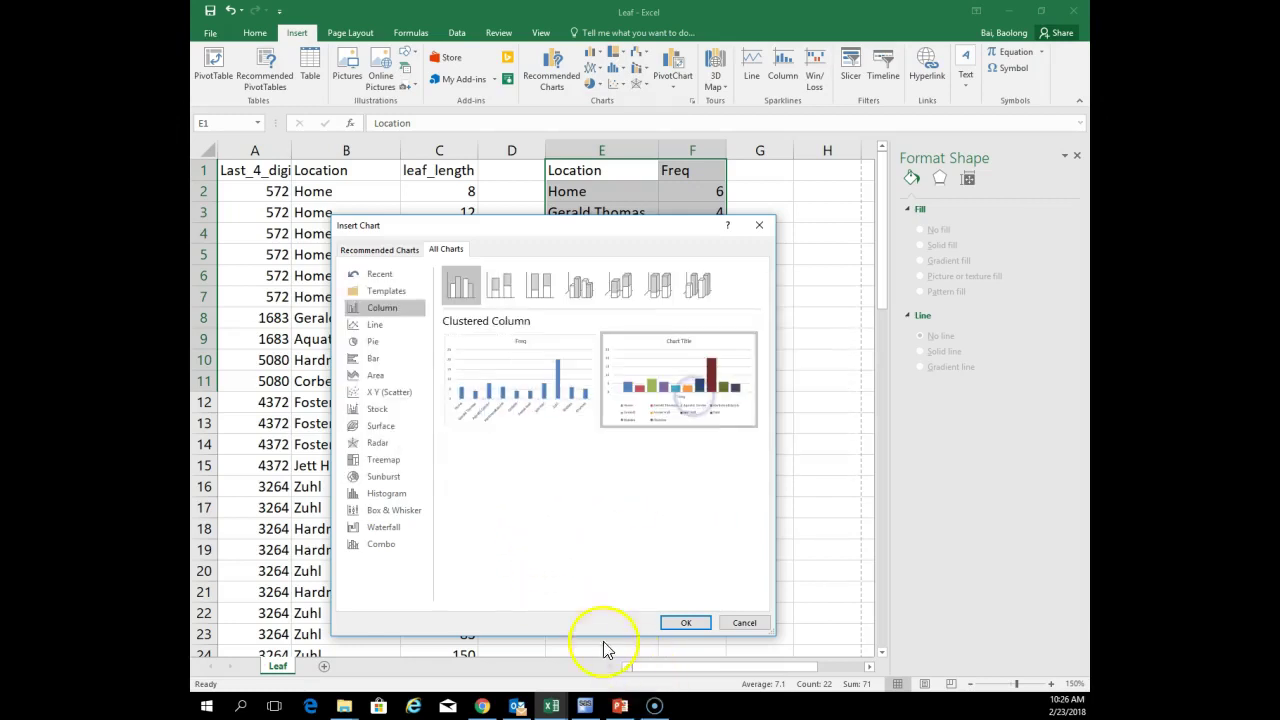
pyautogui.click(686, 623)
# Move the column chart lower on the sheet and shrink it to span about rows 9 to 22
pyautogui.moveTo(448, 280); pyautogui.dragTo(505, 345)
pyautogui.scroll(-1, 660, 467)
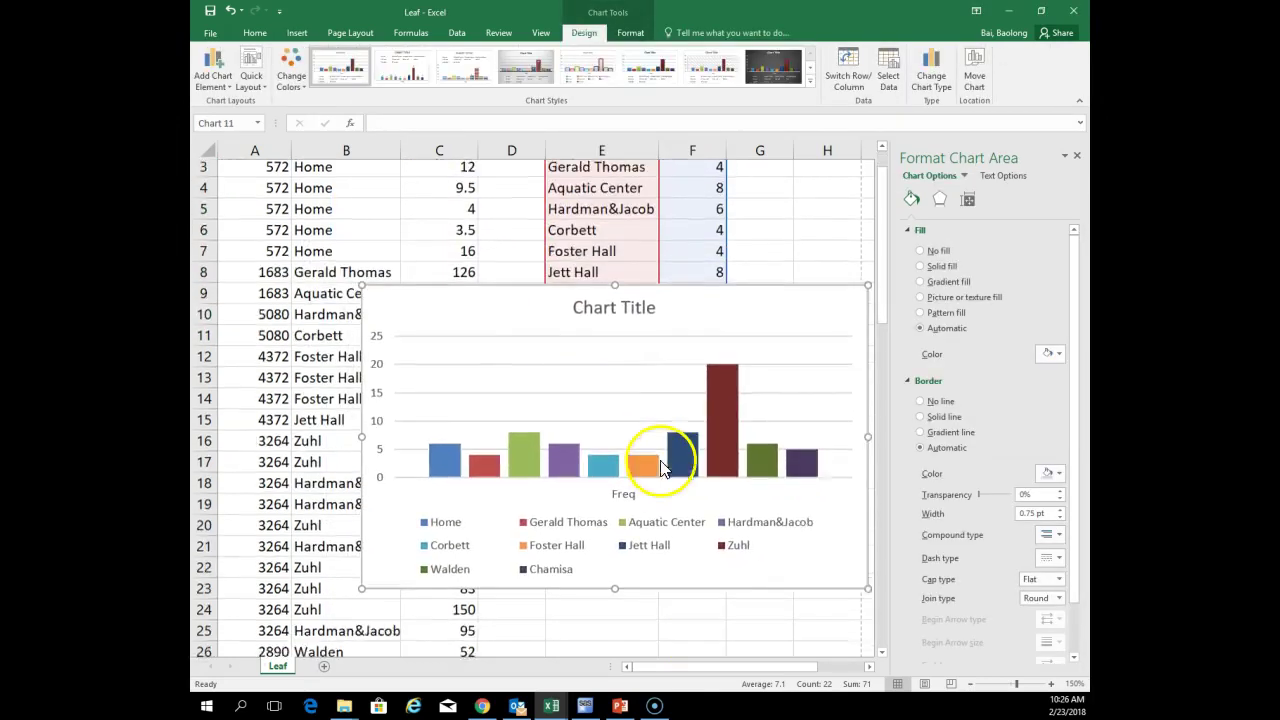
pyautogui.scroll(-1, 660, 467)
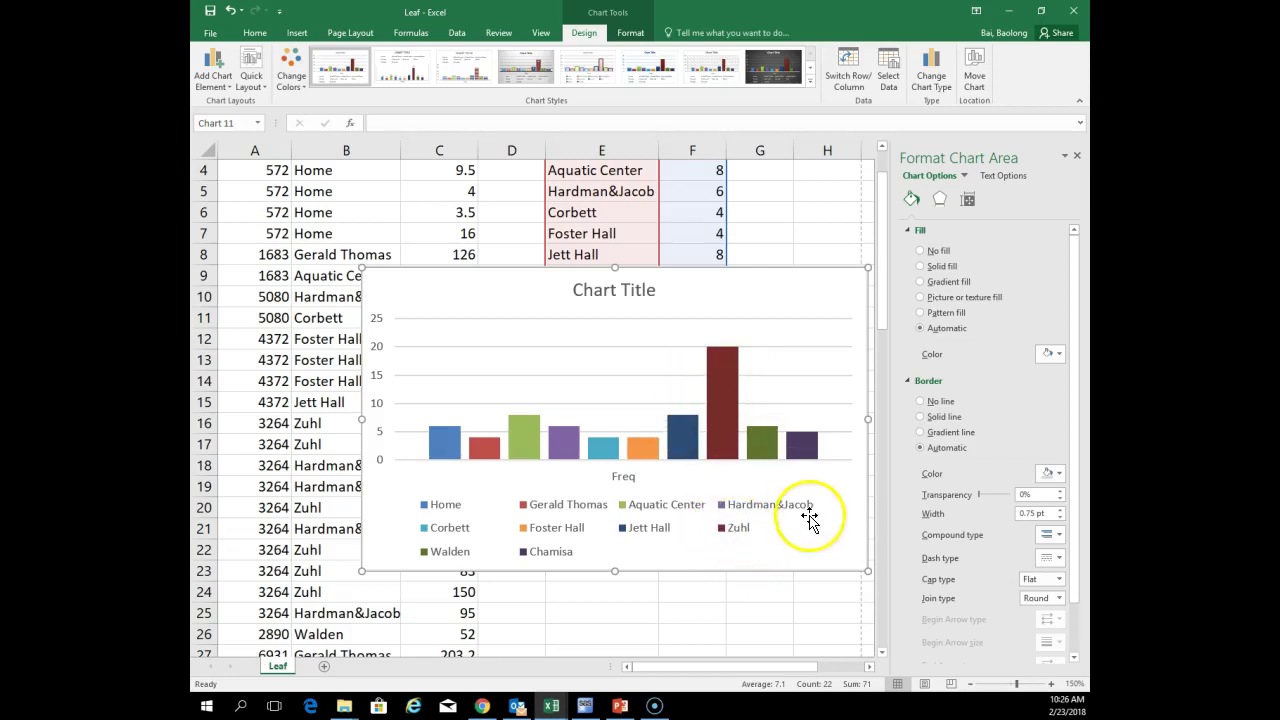
pyautogui.moveTo(866, 568); pyautogui.dragTo(808, 557)
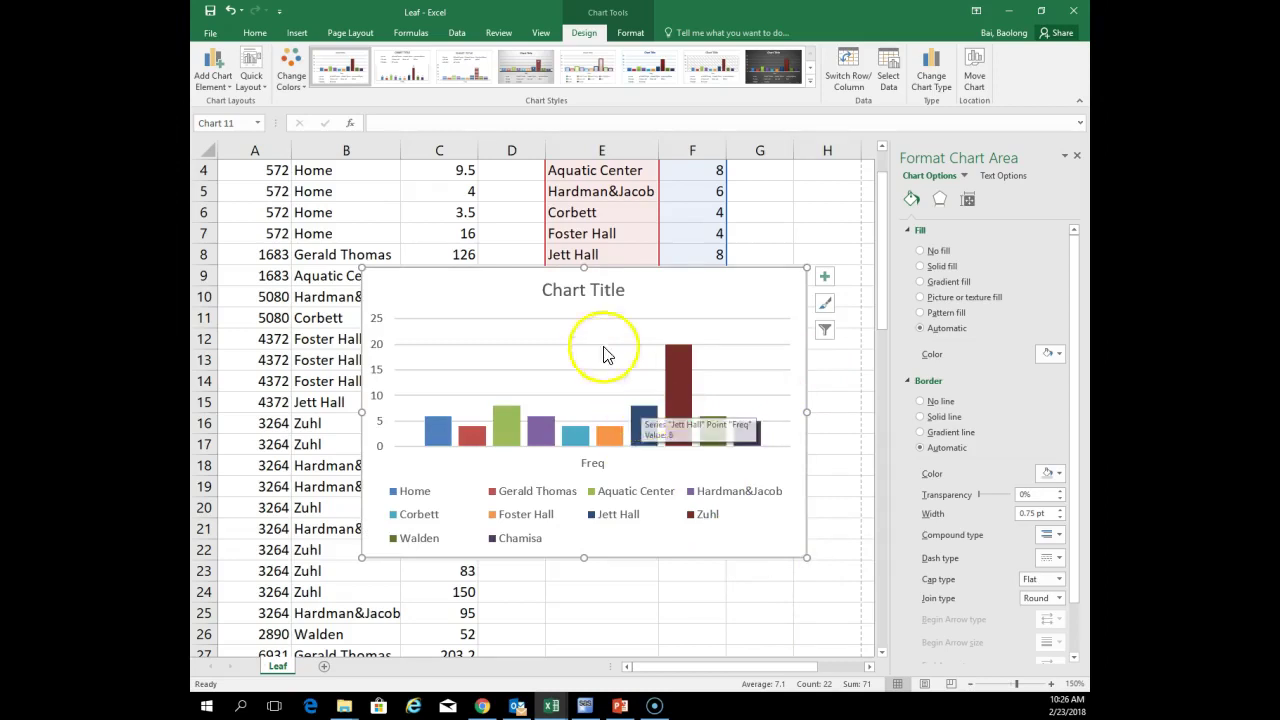
# Change the column chart's title to "Bar Chart of Leaf Location"
pyautogui.click(556, 289)
pyautogui.moveTo(545, 289); pyautogui.dragTo(627, 292)
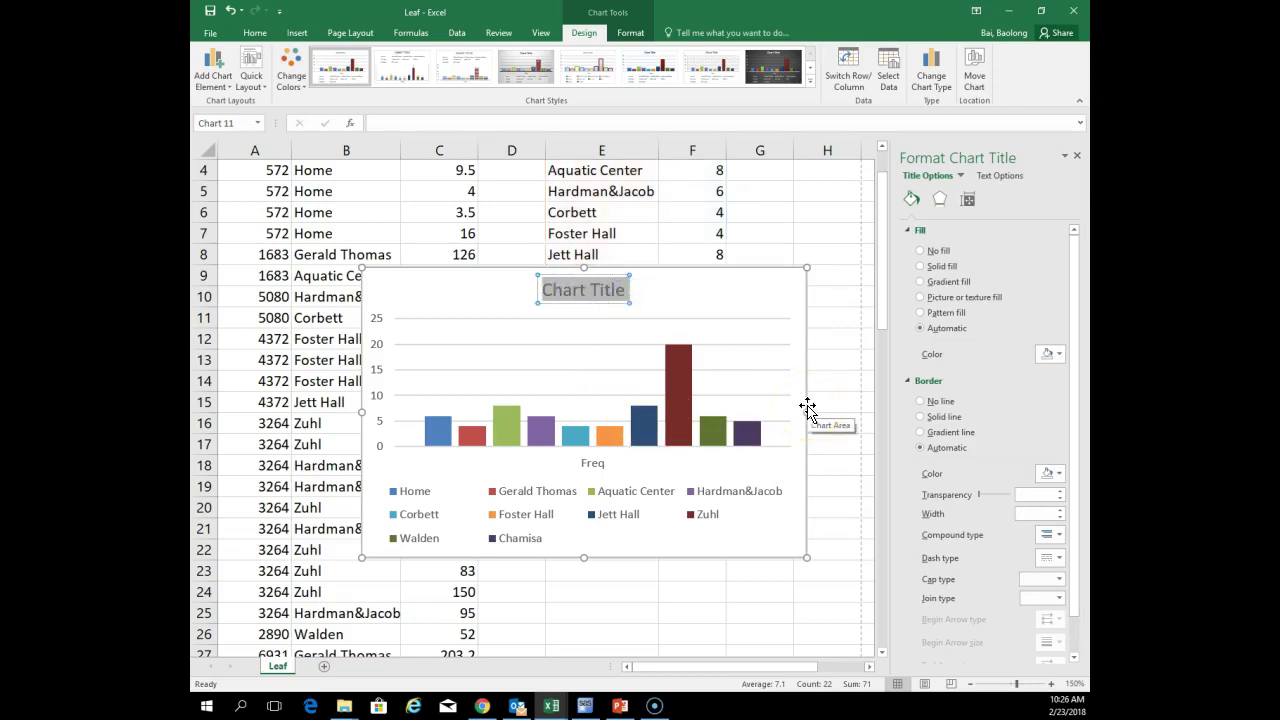
pyautogui.write('Bar Chart')
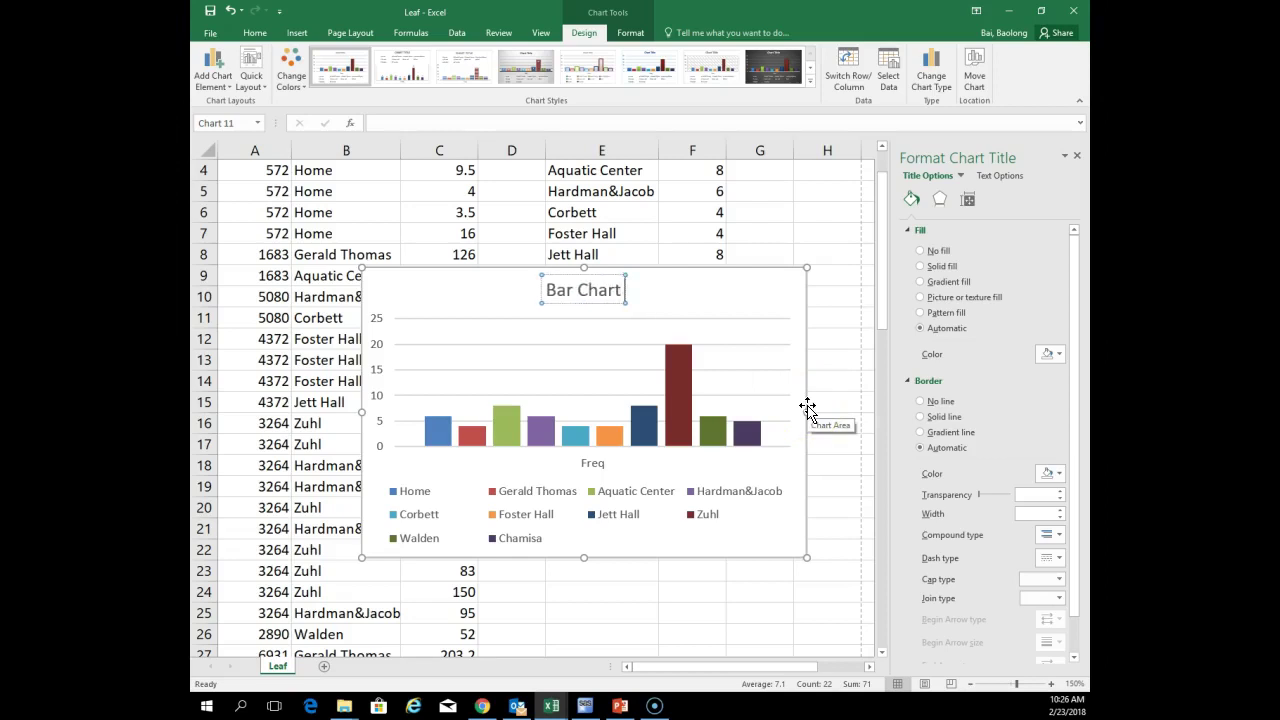
pyautogui.write(' of Leaf Location')
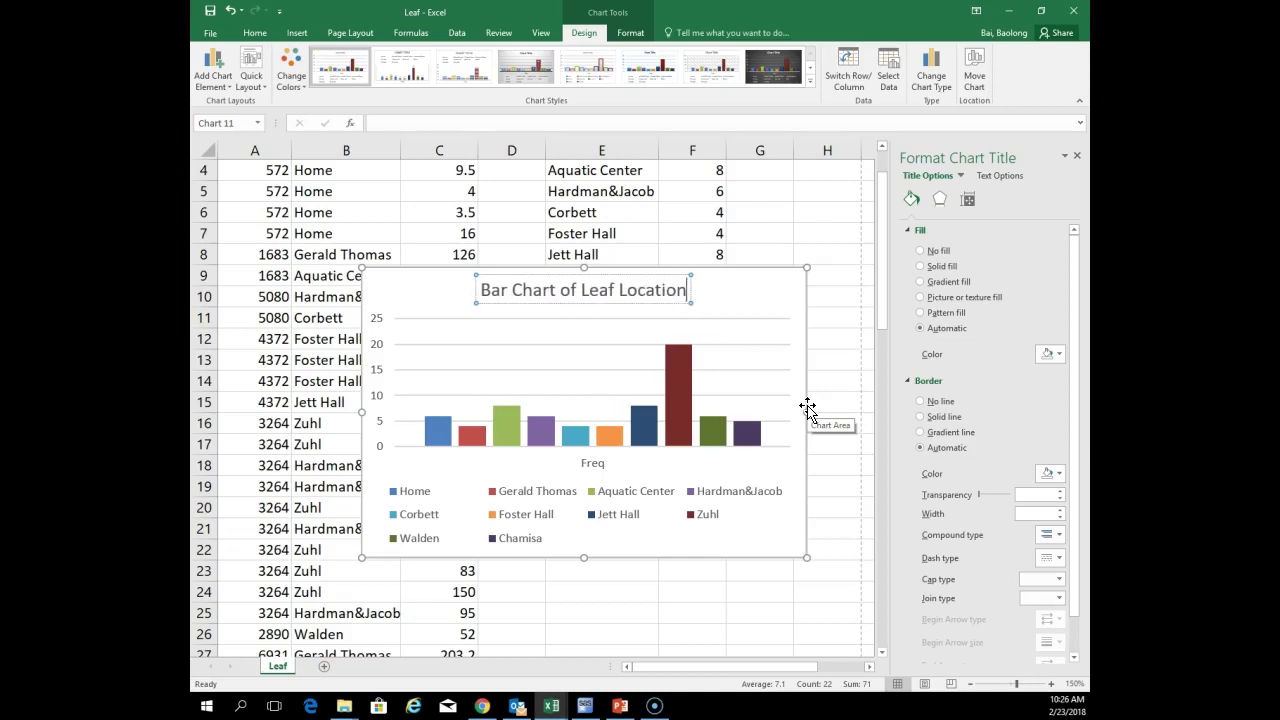
pyautogui.click(749, 344)
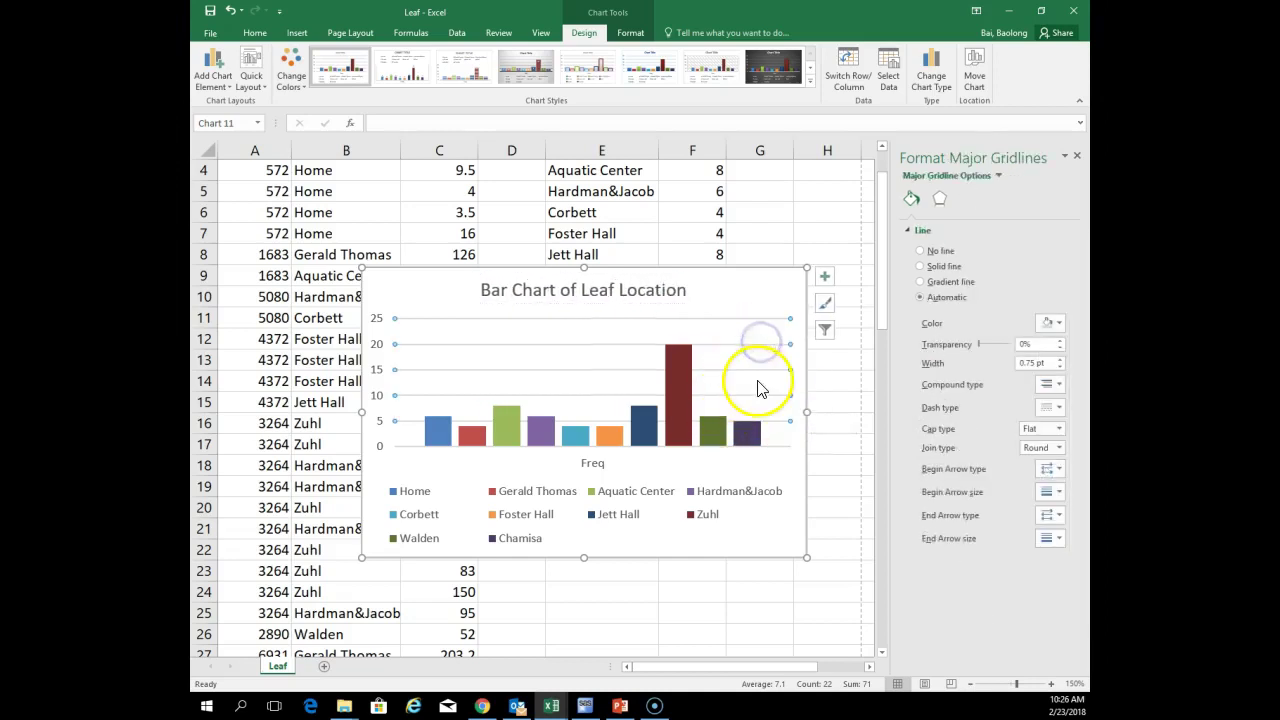
# Add data labels to the columns of the Bar Chart of Leaf Location
pyautogui.click(760, 294)
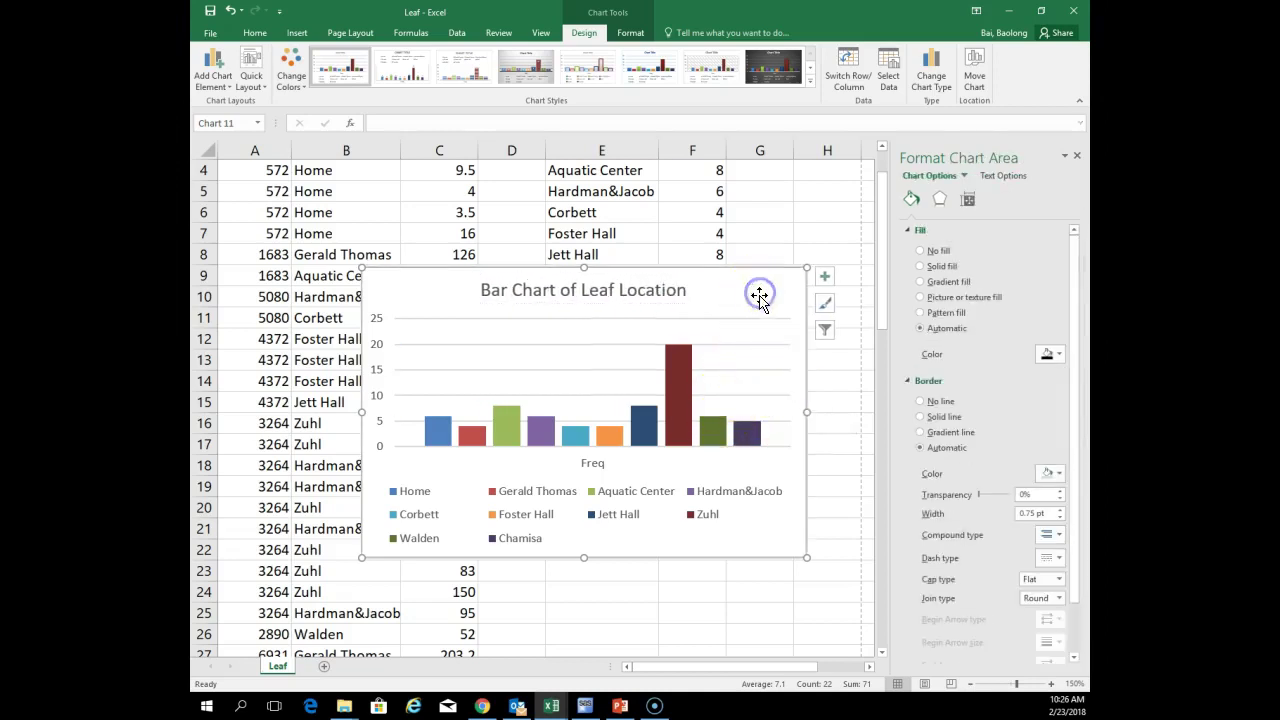
pyautogui.click(824, 277)
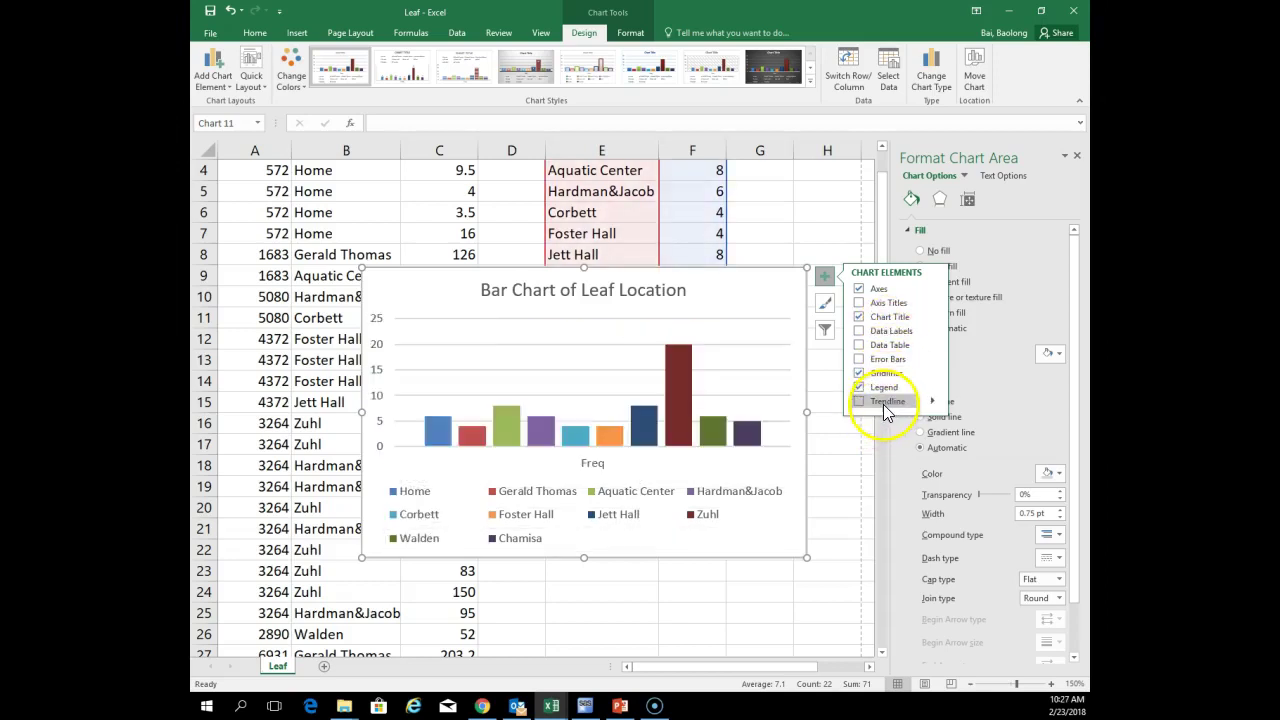
pyautogui.click(859, 331)
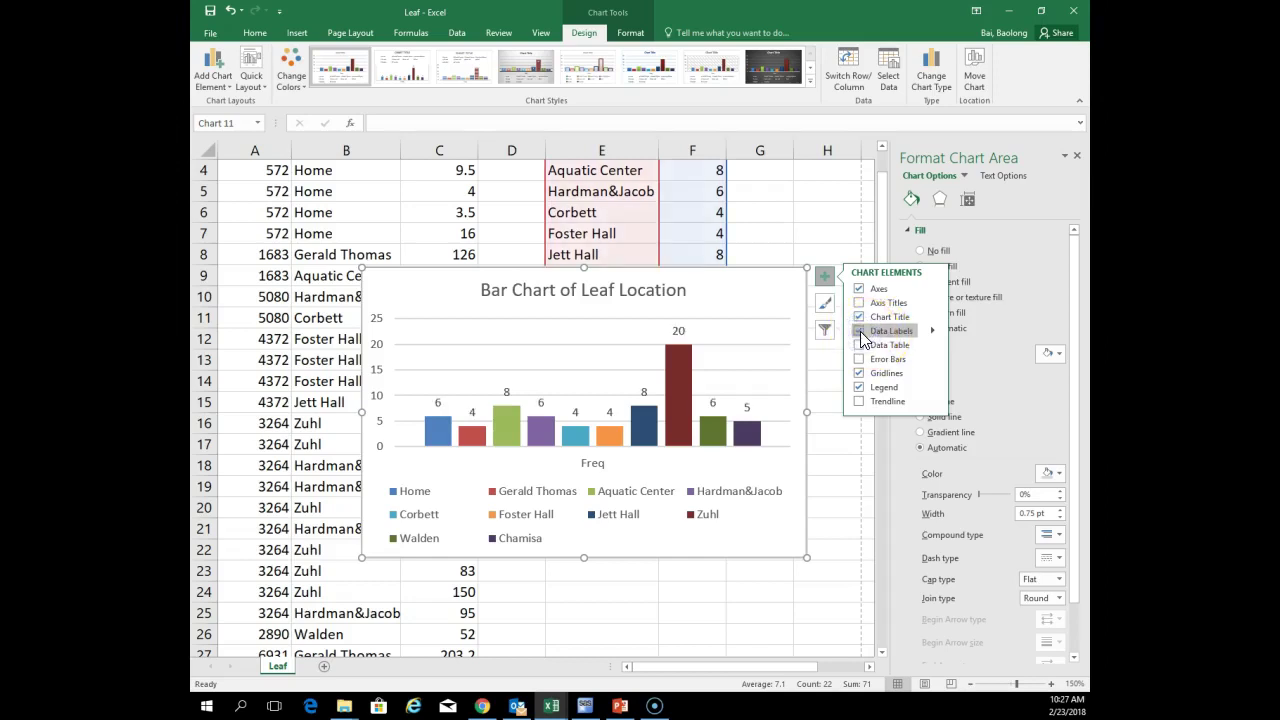
# Compare the Inside End, Inside Base and Data Callout placements for the bar chart's data labels, keeping the labels above the columns
pyautogui.click(932, 331)
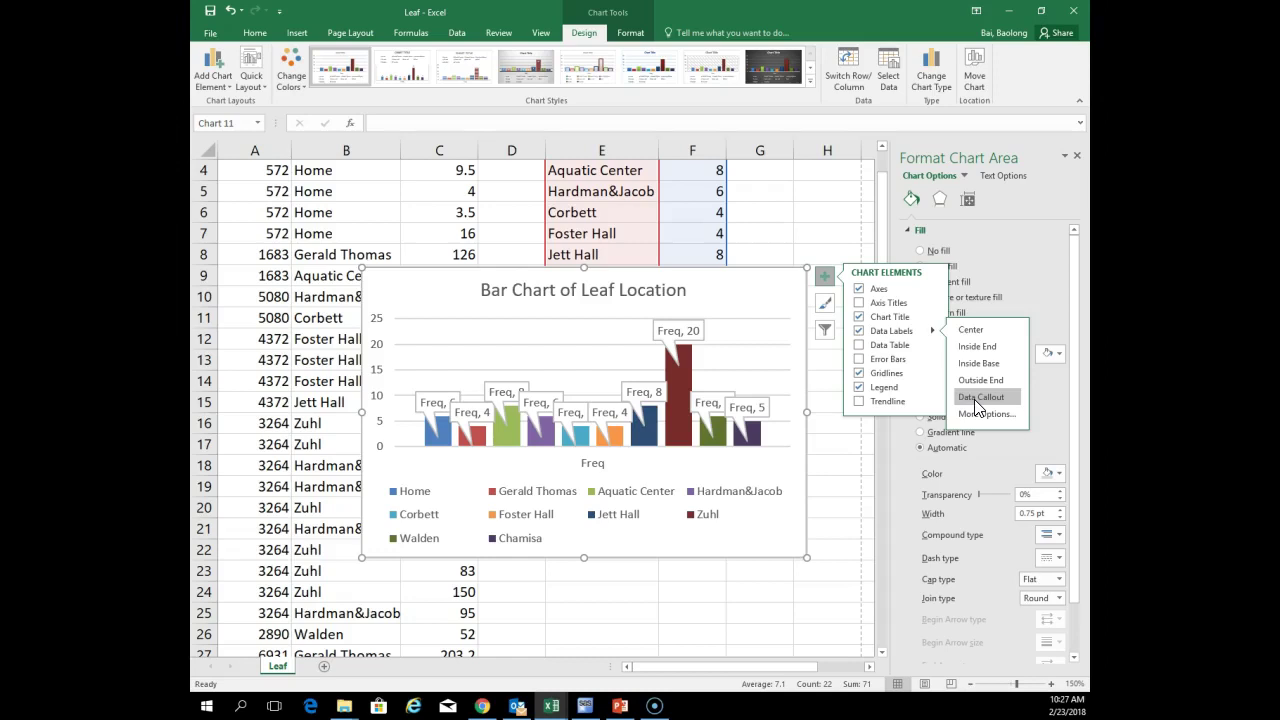
pyautogui.click(978, 352)
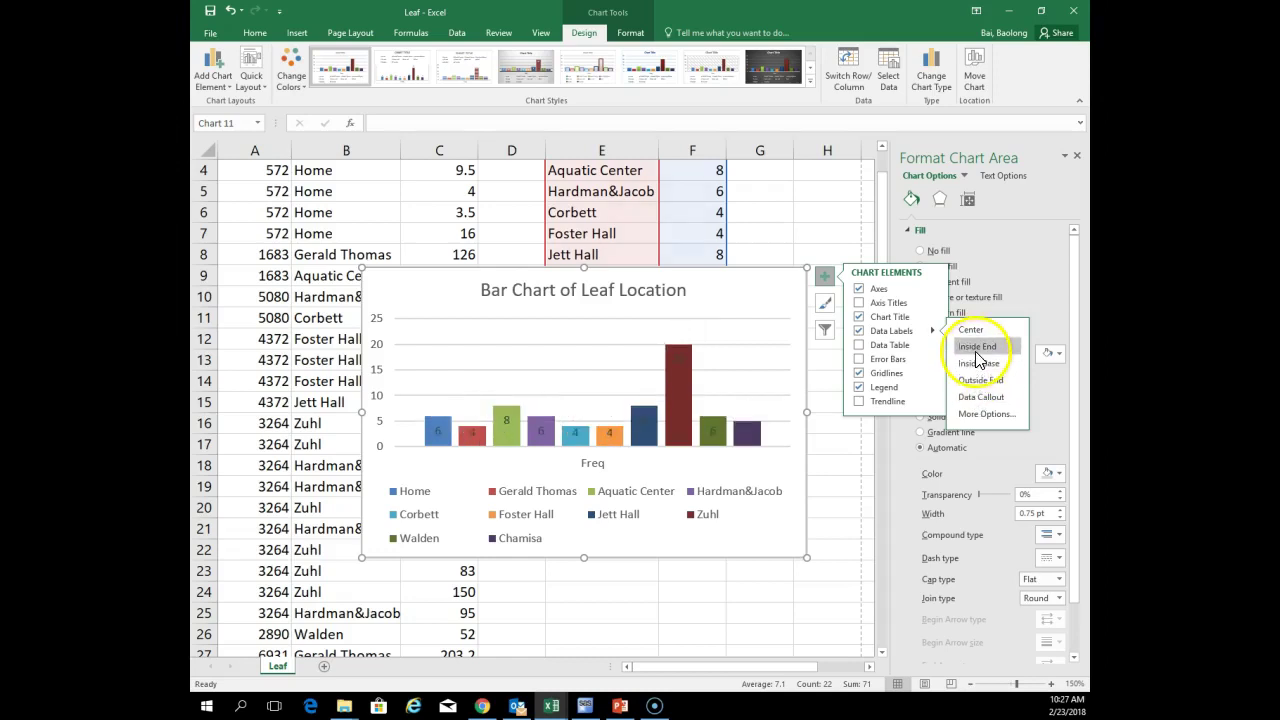
pyautogui.click(978, 366)
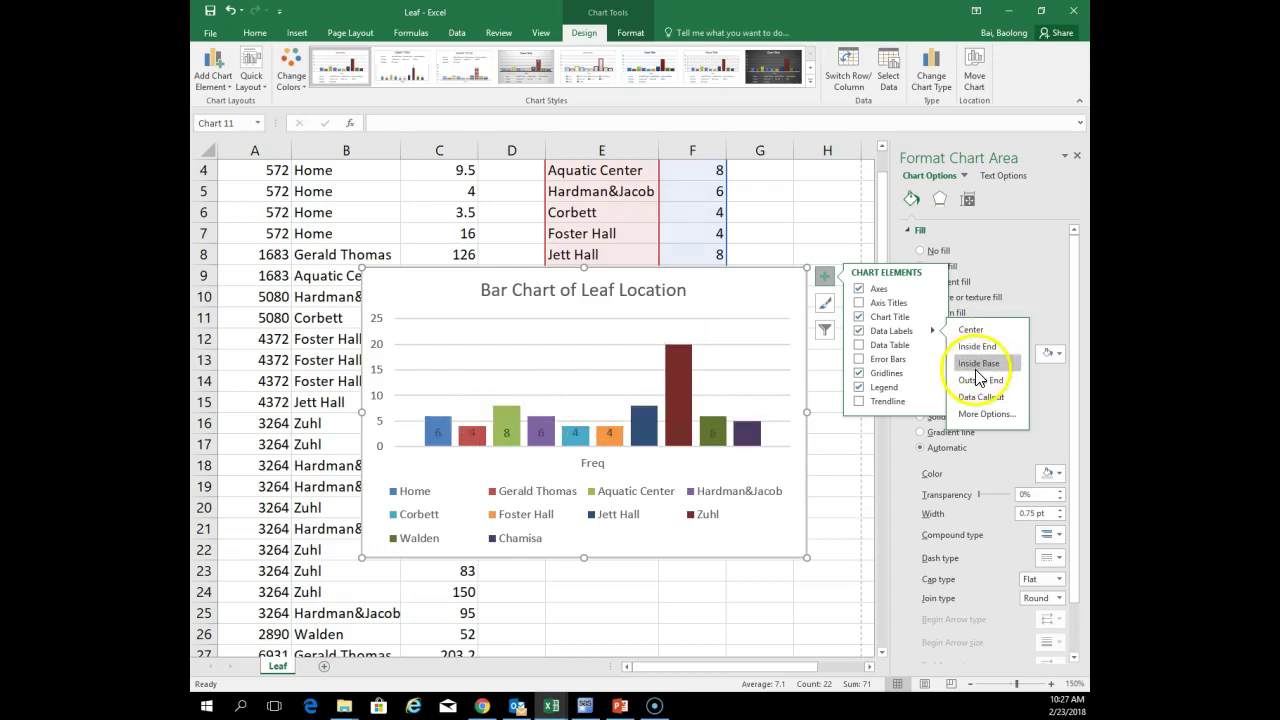
pyautogui.click(671, 516)
pyautogui.click(665, 470)
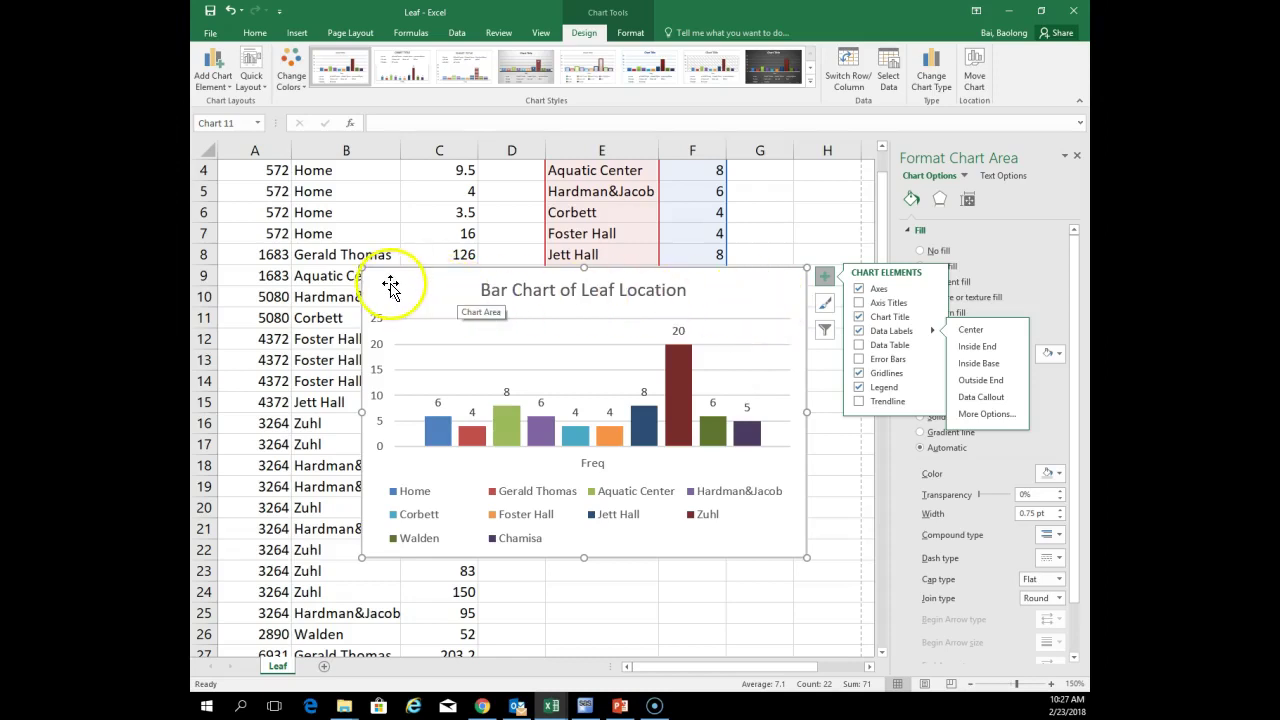
pyautogui.click(770, 210)
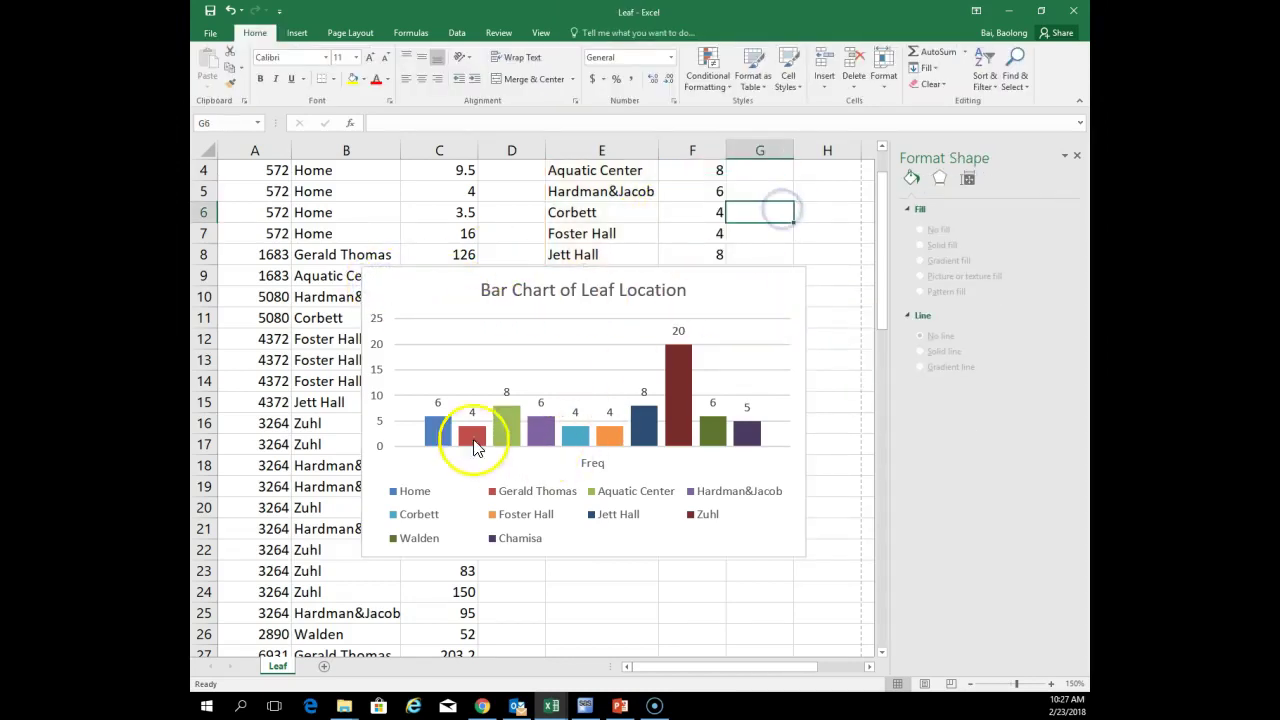
# Move the bar chart below the frequency table to about rows 13 to 26, and place the pie chart directly beneath it from row 28
pyautogui.moveTo(414, 312); pyautogui.dragTo(421, 382)
pyautogui.scroll(-6, 609, 486)
pyautogui.scroll(4, 622, 497)
pyautogui.scroll(-2, 622, 497)
pyautogui.moveTo(445, 525); pyautogui.dragTo(423, 463)
pyautogui.moveTo(677, 491); pyautogui.dragTo(697, 490)
pyautogui.scroll(3, 695, 496)
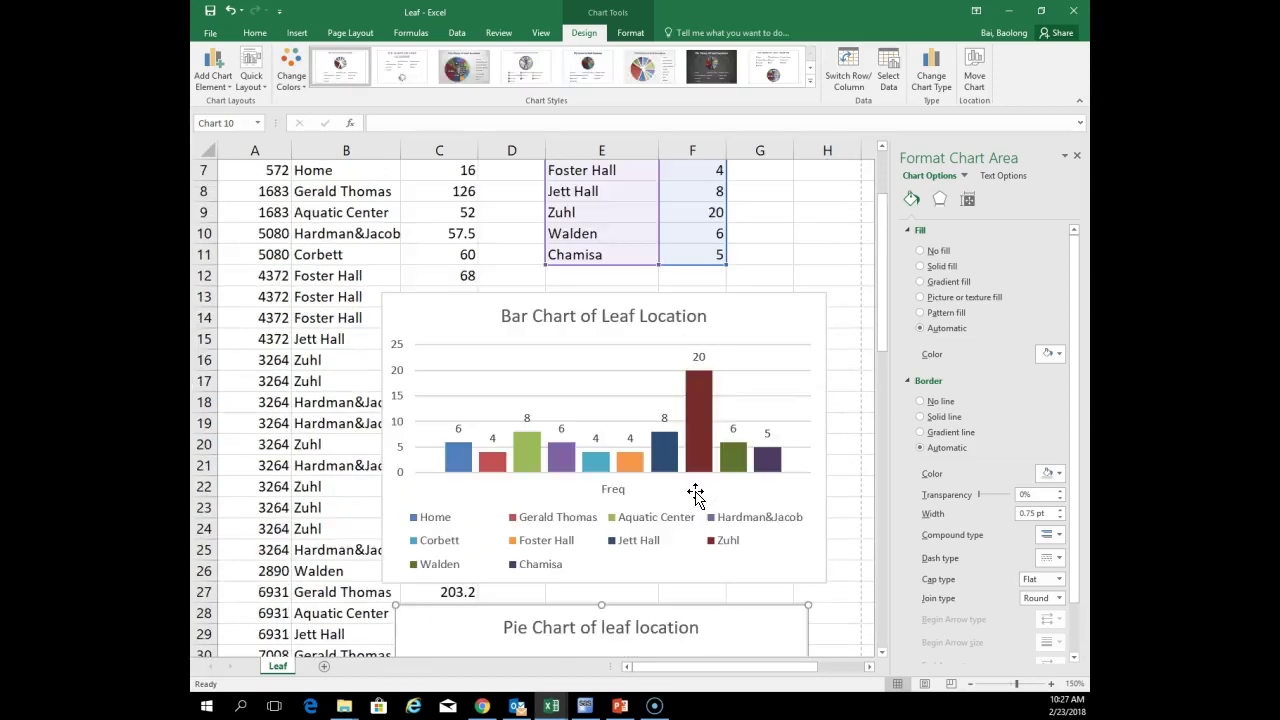
# Review the bar chart and the pie chart of leaf location against the Location and Freq table
pyautogui.scroll(-4, 695, 496)
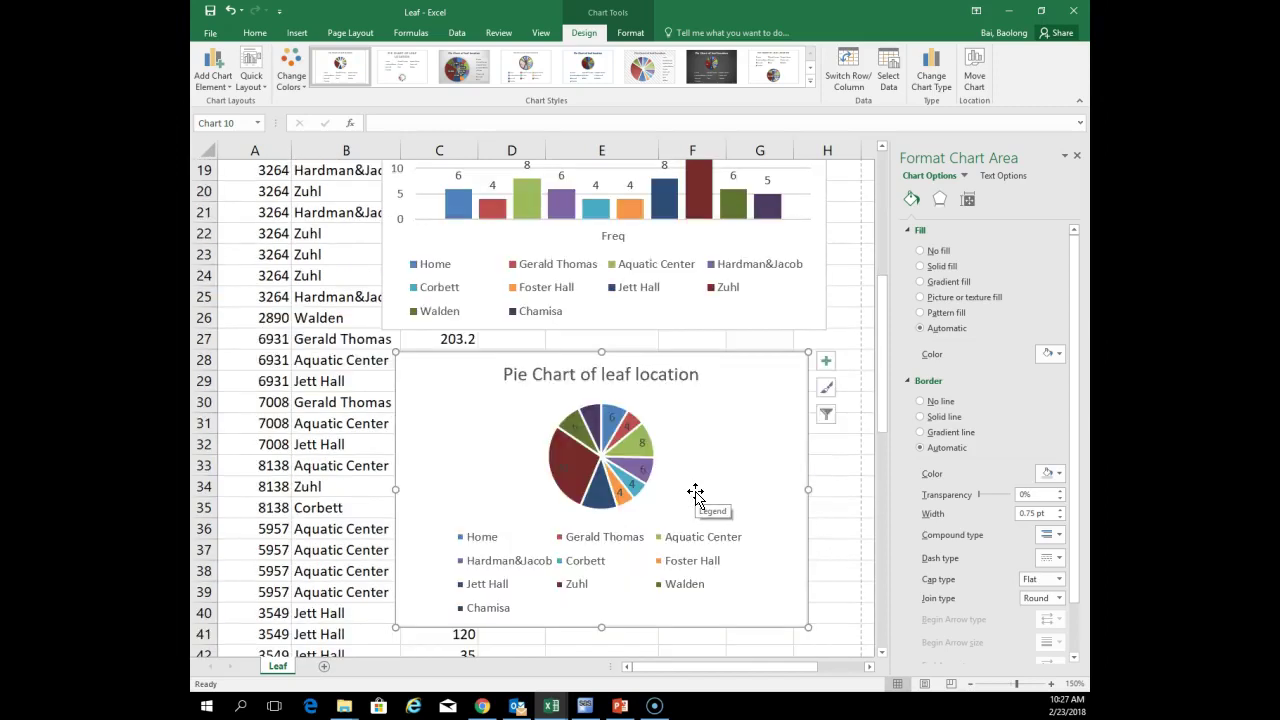
pyautogui.scroll(1, 695, 496)
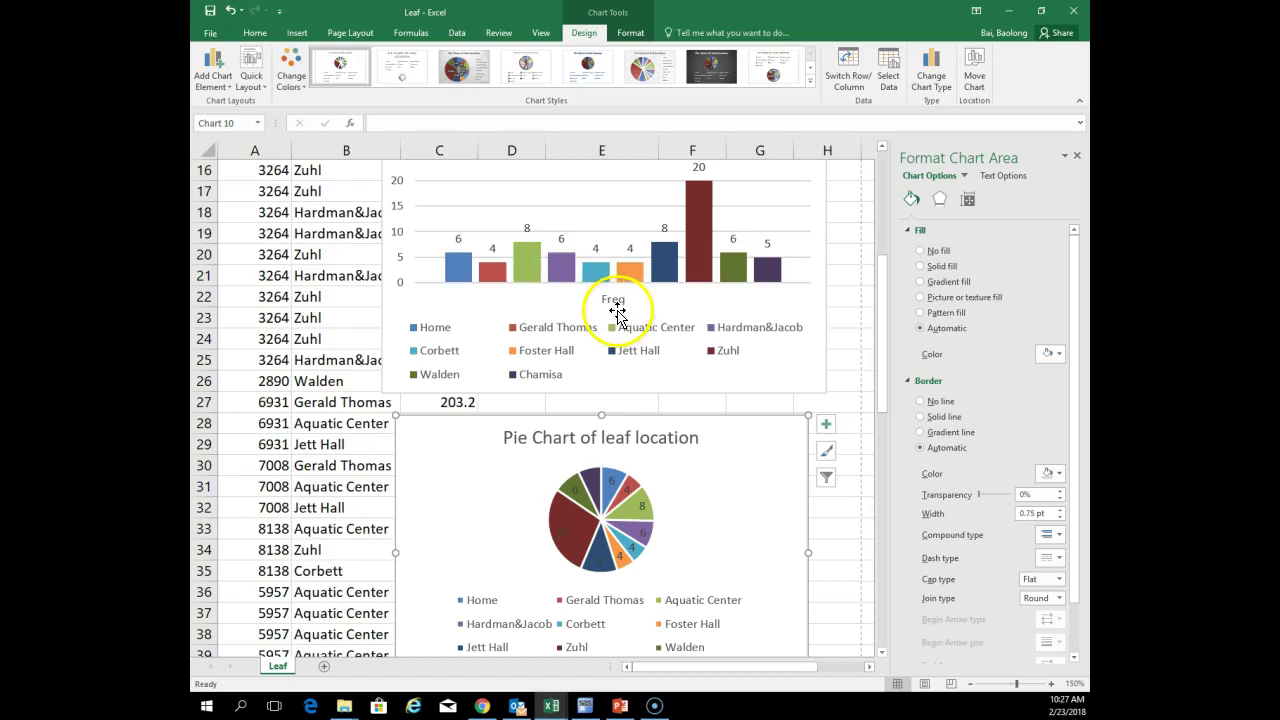
pyautogui.scroll(1, 640, 300)
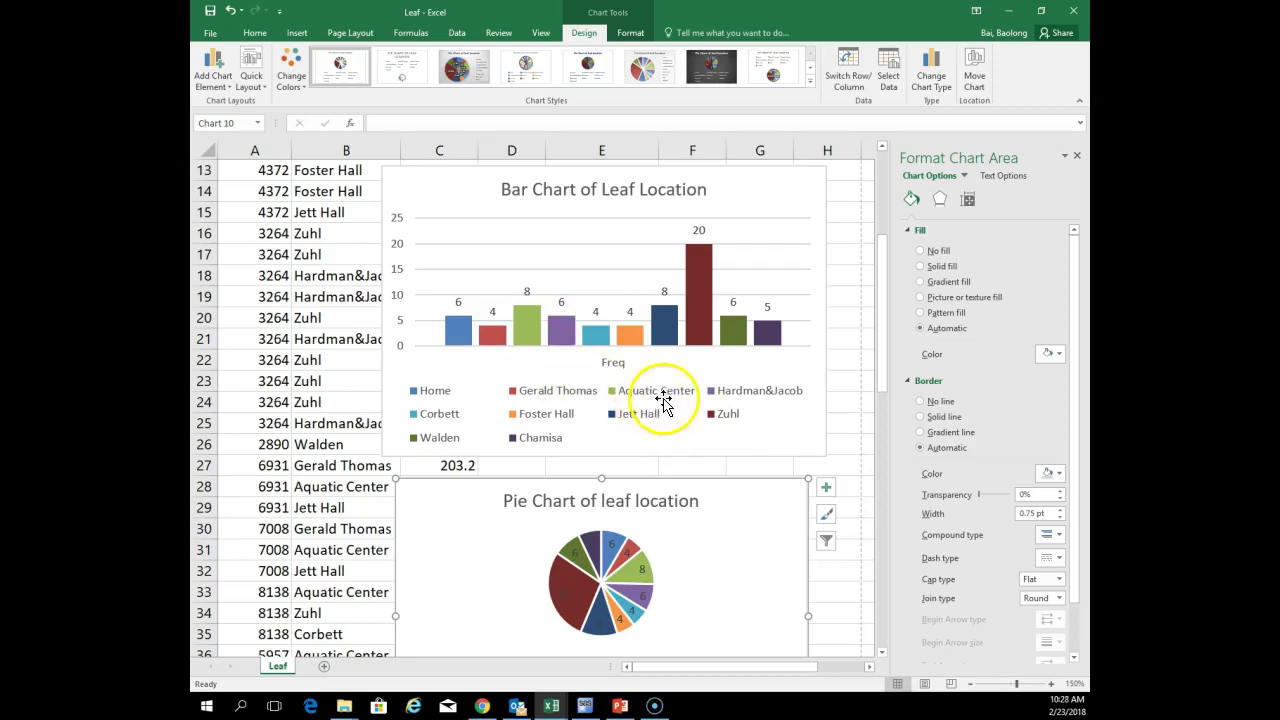
pyautogui.scroll(-3, 660, 430)
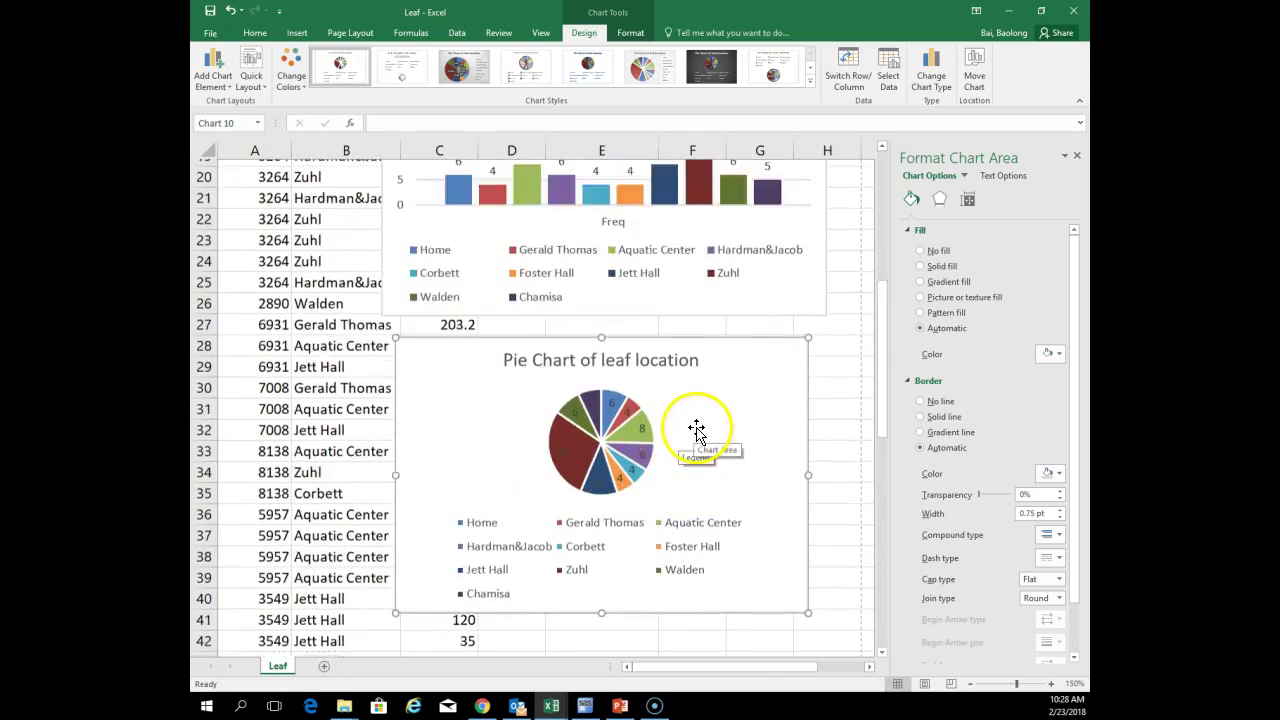
pyautogui.scroll(4, 692, 428)
pyautogui.scroll(3, 698, 432)
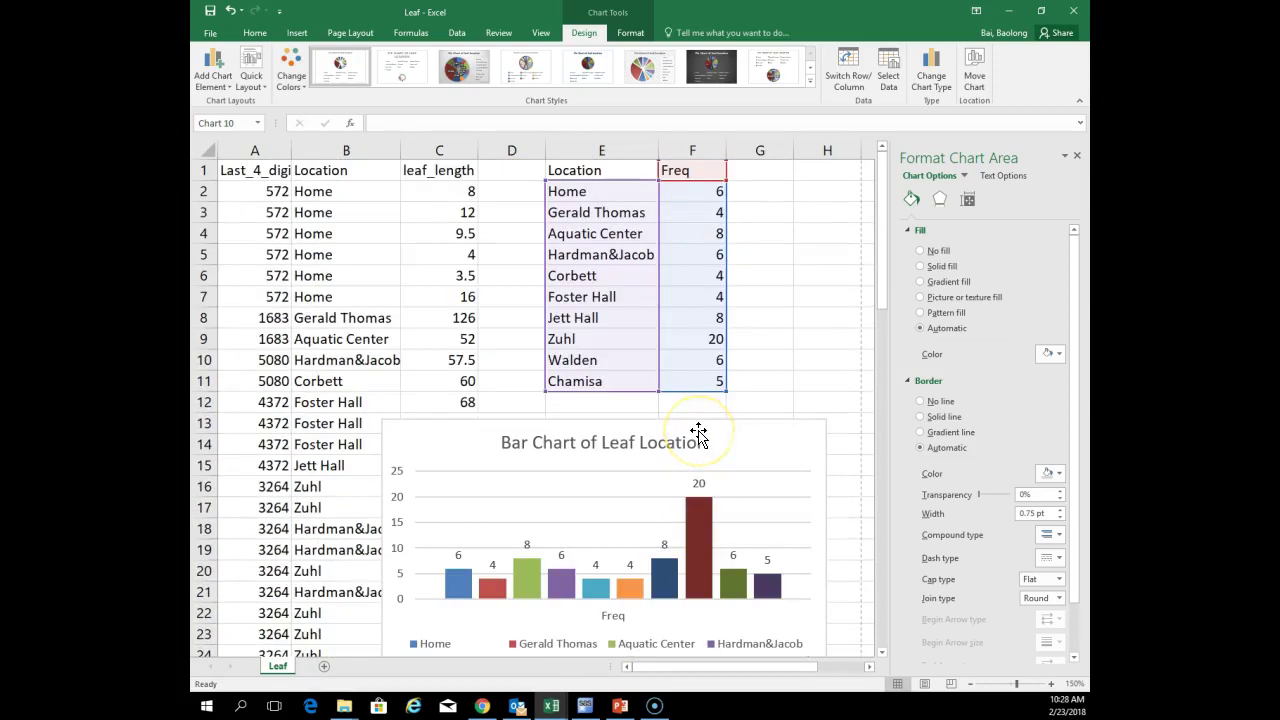
pyautogui.click(779, 356)
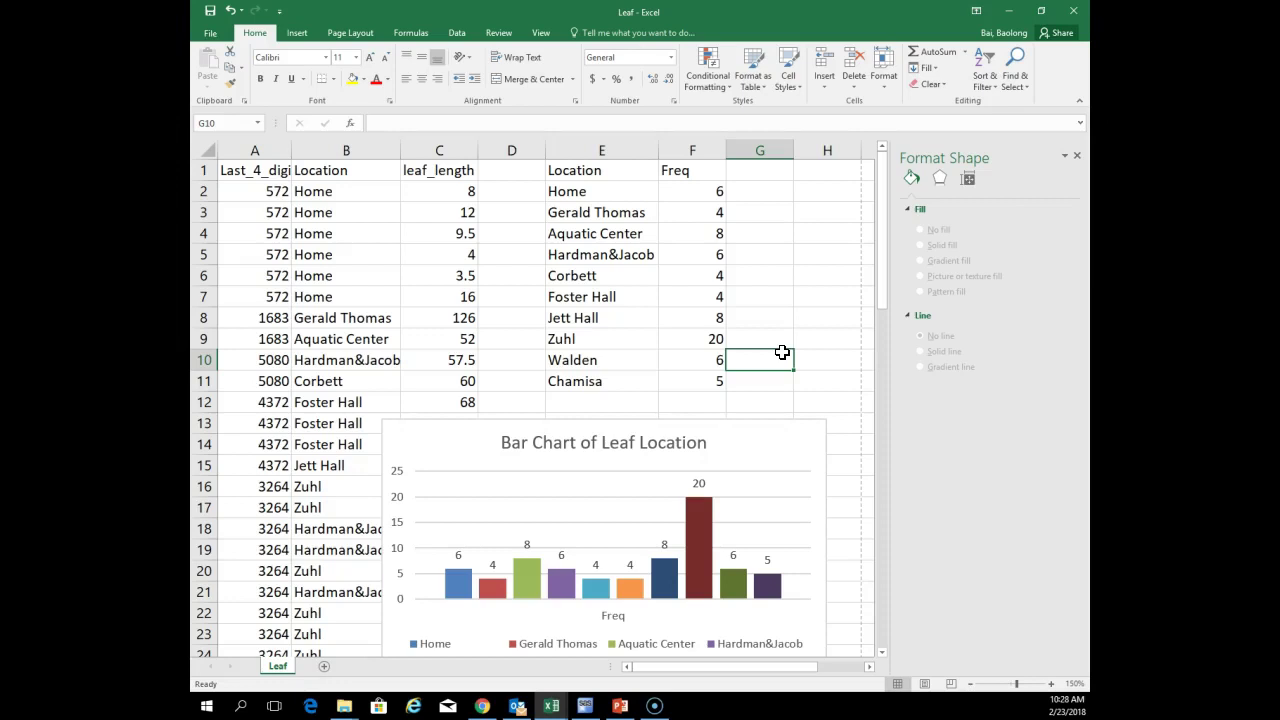
pyautogui.scroll(-4, 782, 352)
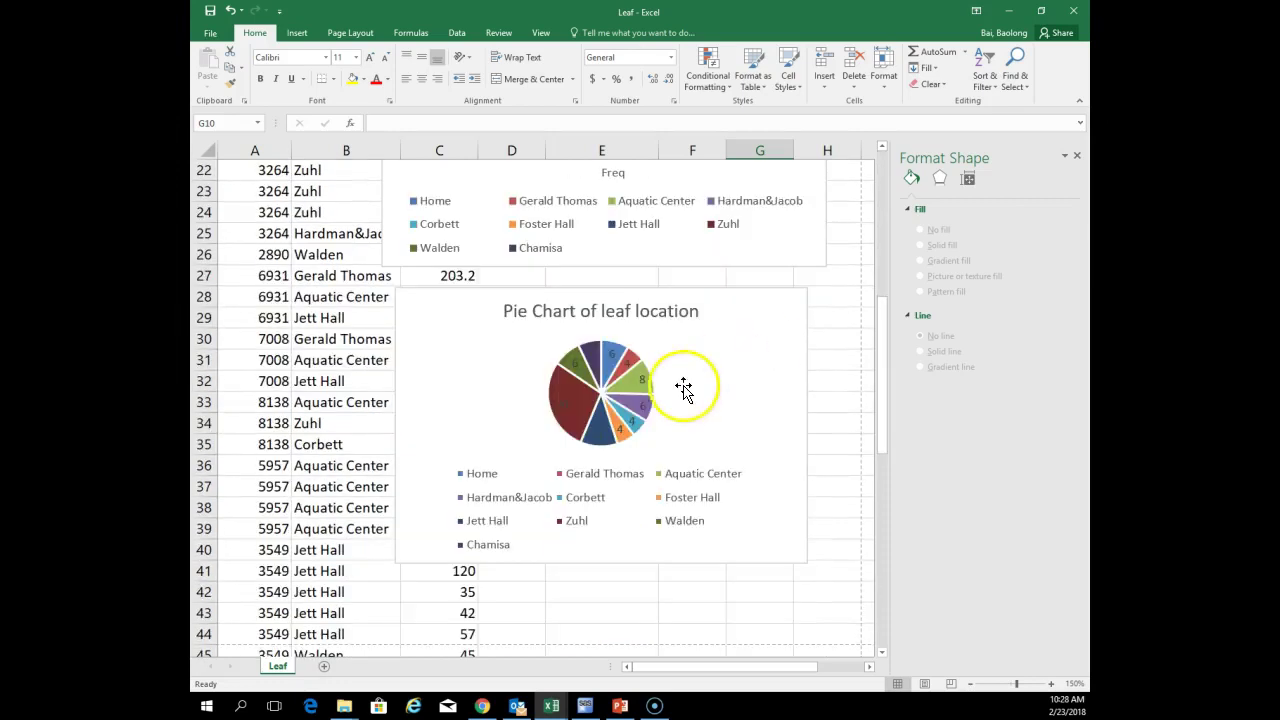
pyautogui.scroll(7, 679, 388)
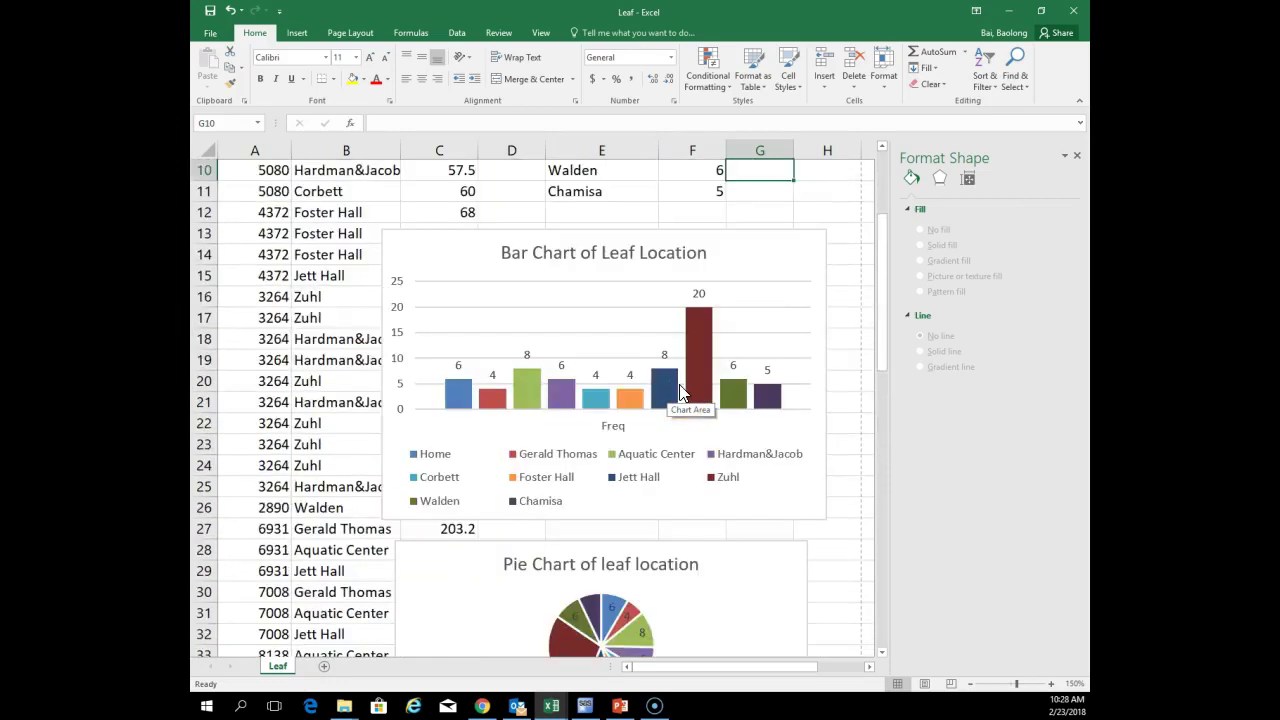
pyautogui.moveTo(701, 541)
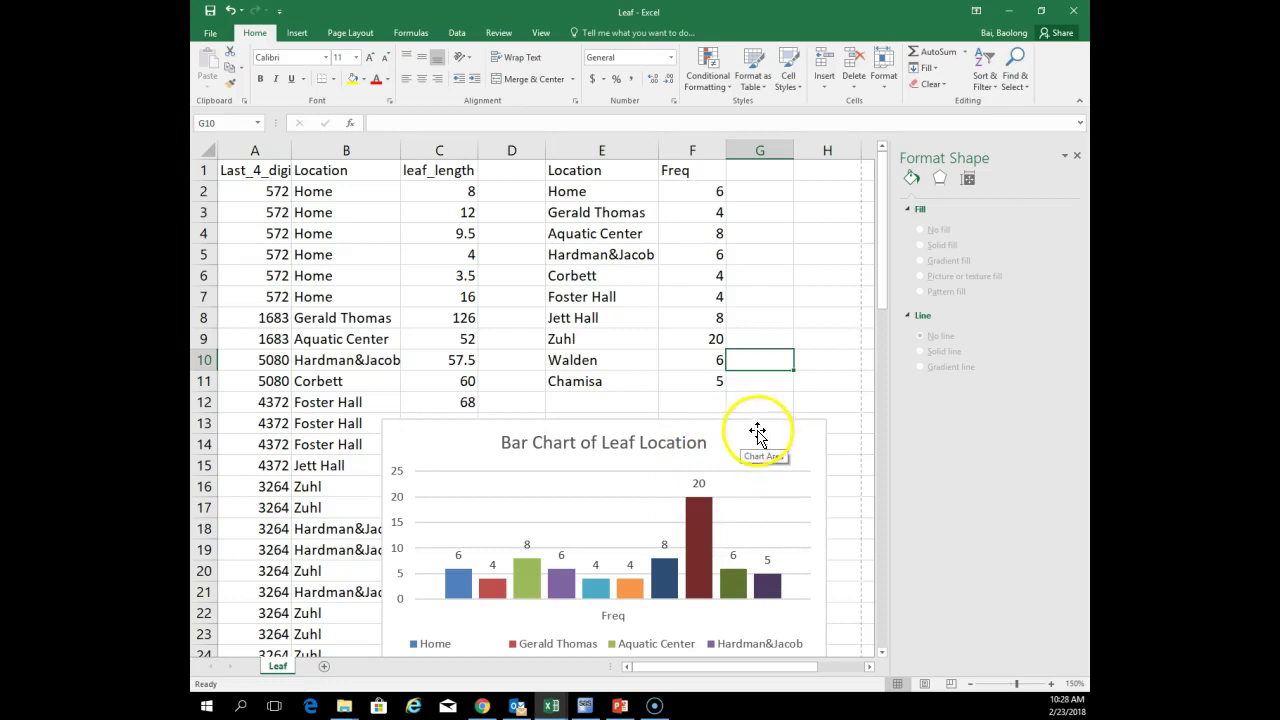
# Select the Location list E1:E11 together with the non-adjacent range G1:G11, and clear the selection after checking the charts
pyautogui.click(758, 174)
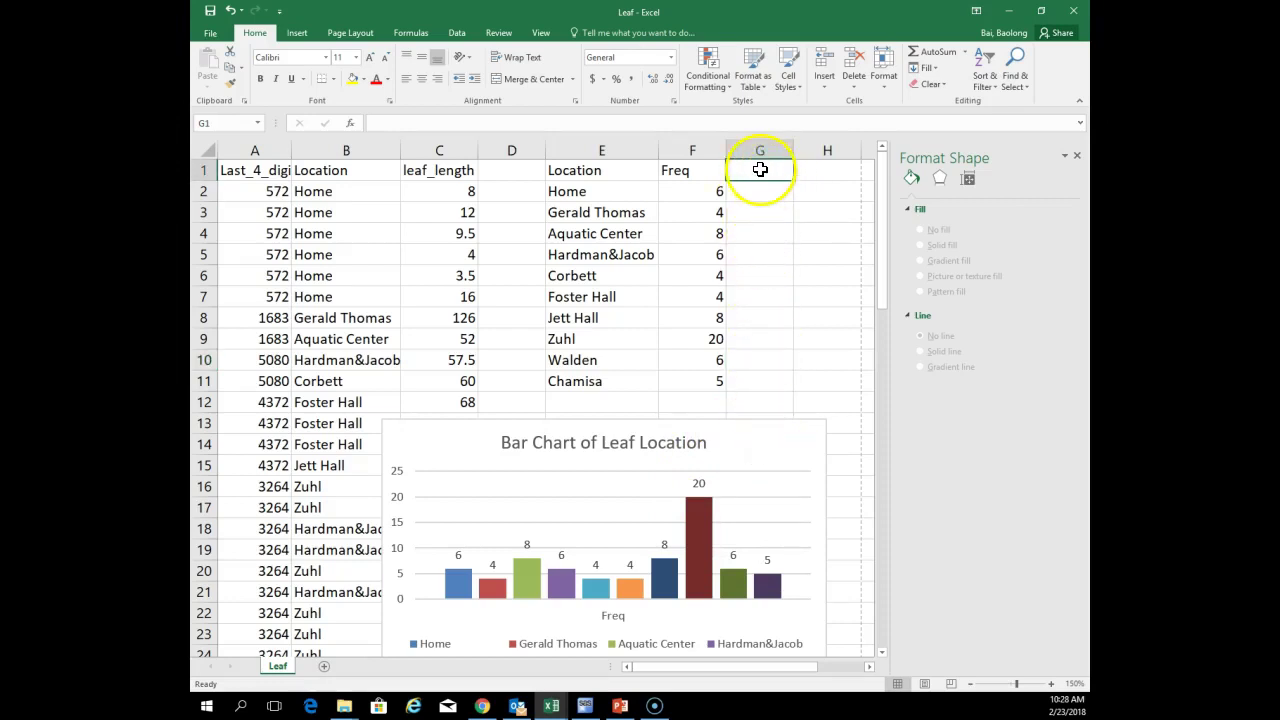
pyautogui.click(709, 189)
pyautogui.click(756, 174)
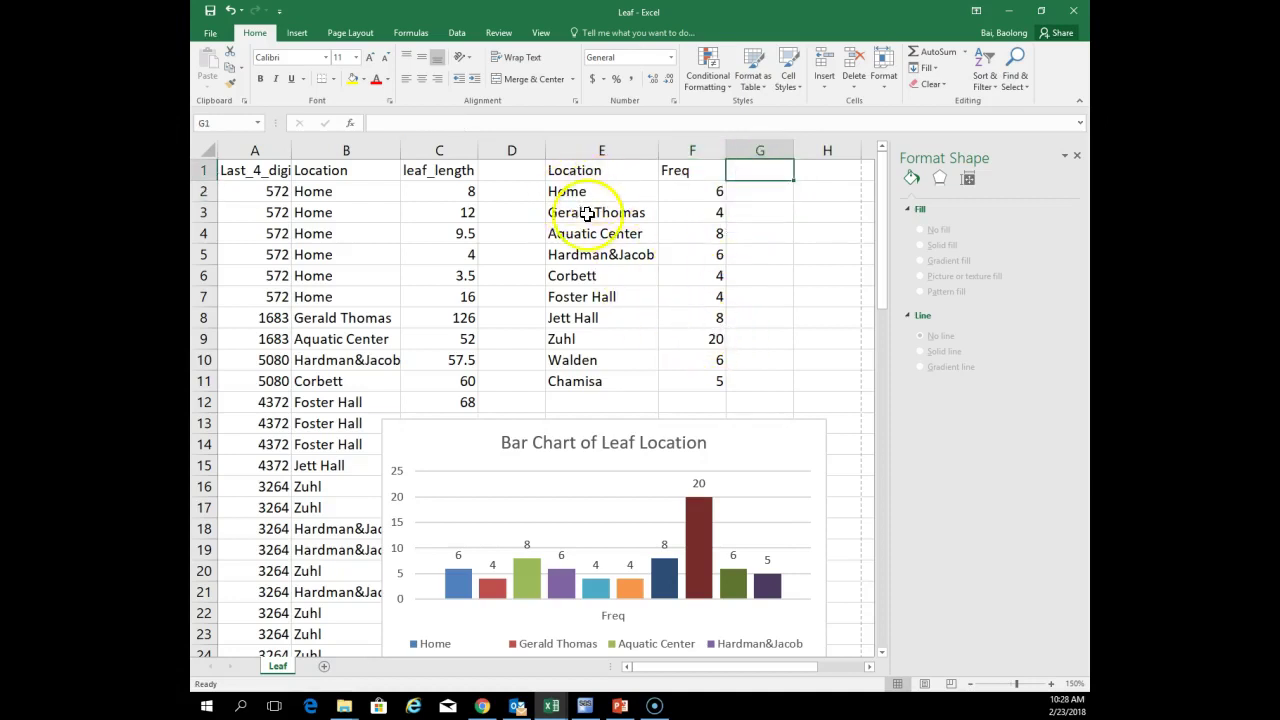
pyautogui.click(587, 172)
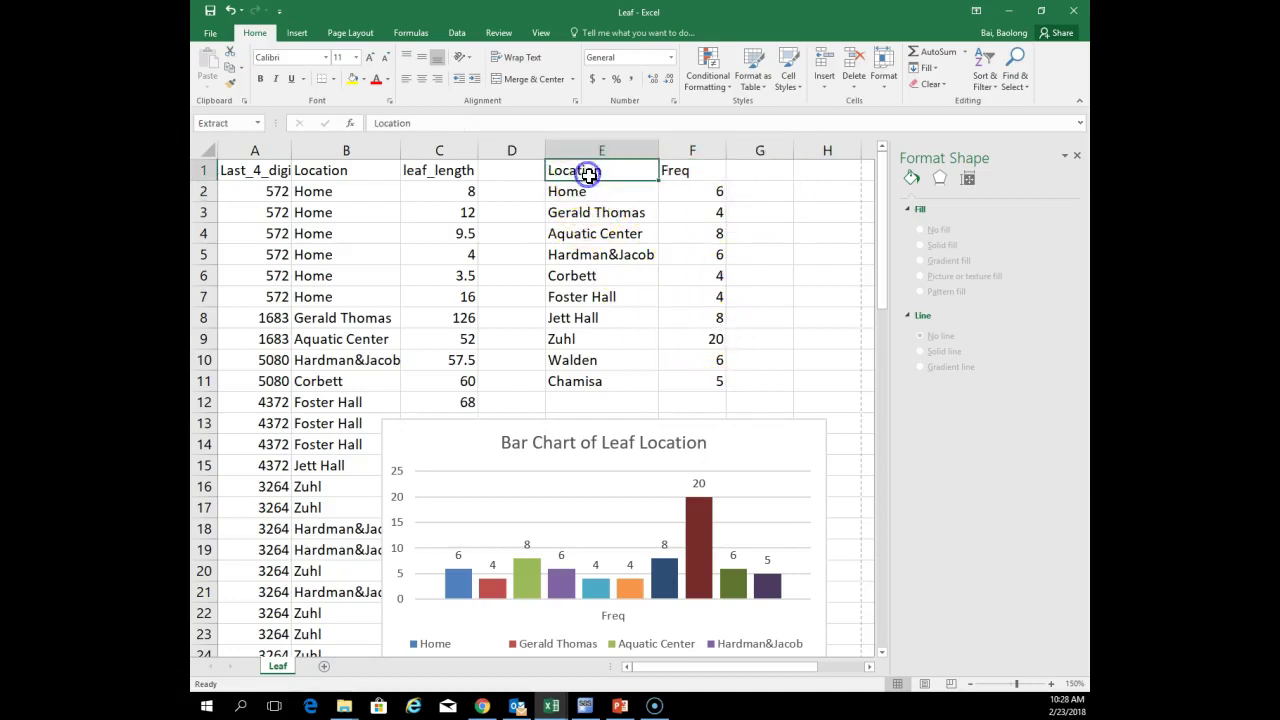
pyautogui.keyDown('shift'); pyautogui.click(607, 381); pyautogui.keyUp('shift')
pyautogui.keyDown('ctrl'); pyautogui.click(757, 172); pyautogui.keyUp('ctrl')
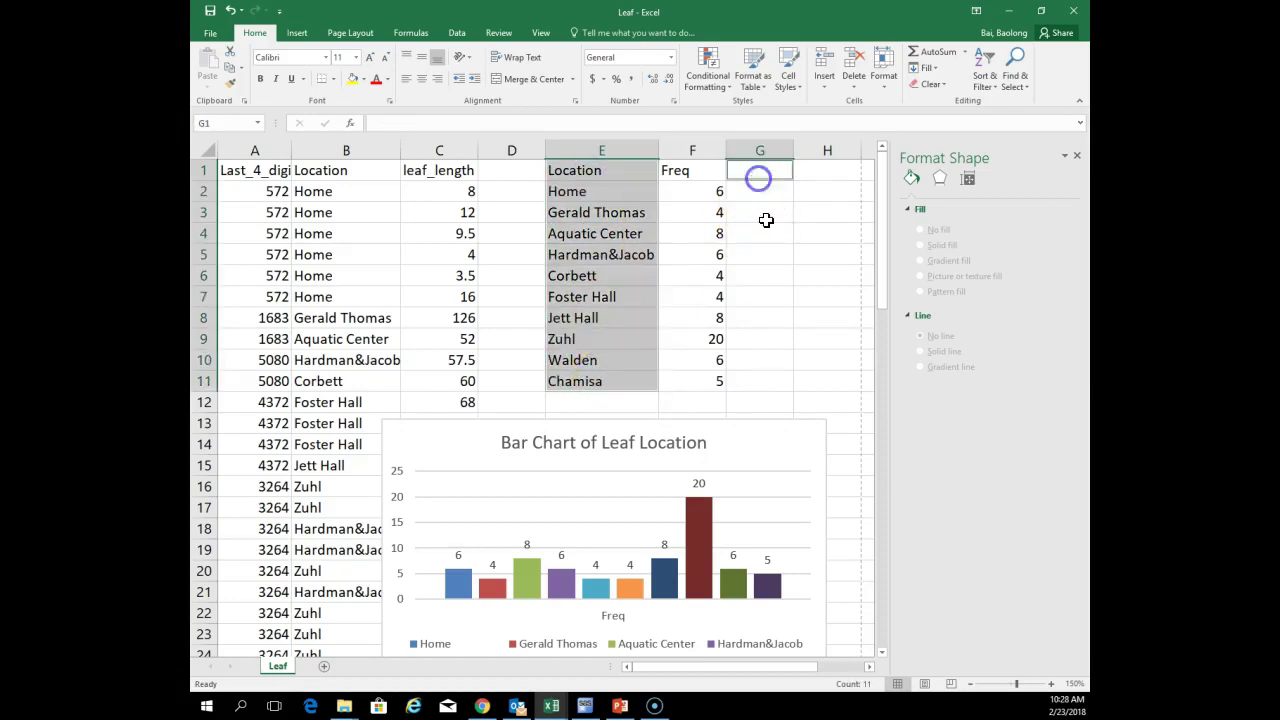
pyautogui.keyDown('shift'); pyautogui.click(776, 389); pyautogui.keyUp('shift')
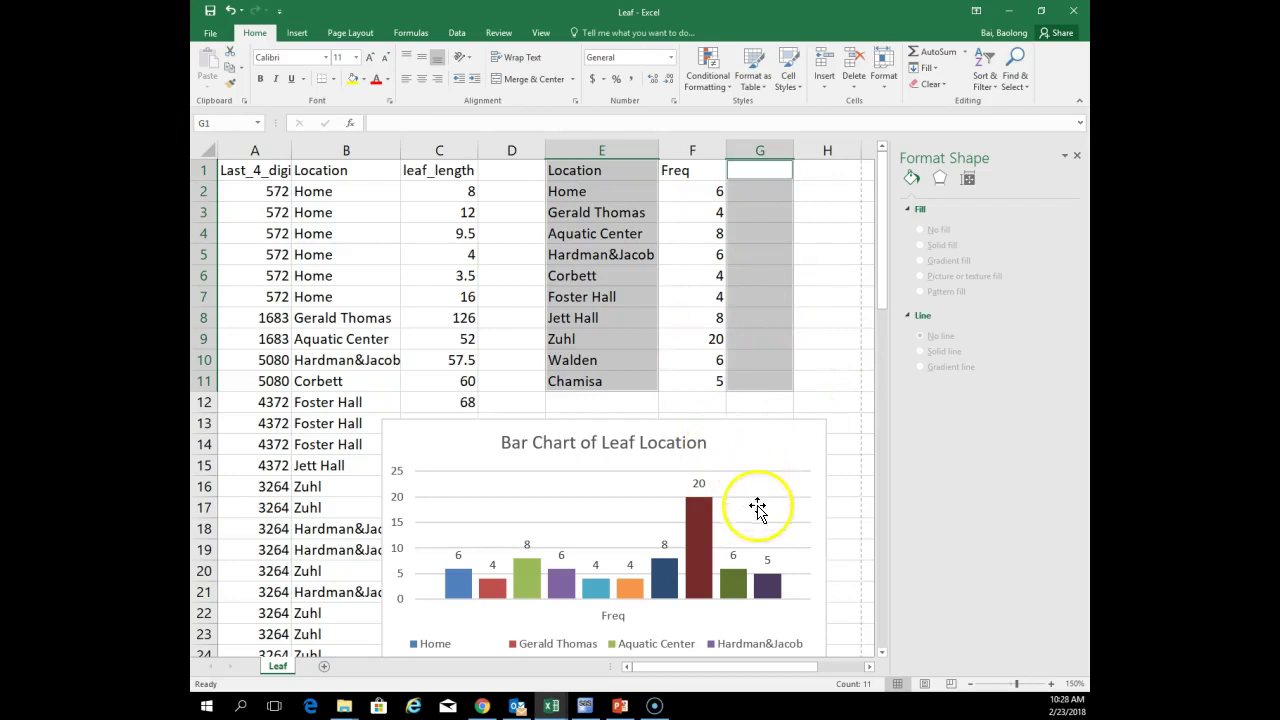
pyautogui.scroll(-2, 750, 504)
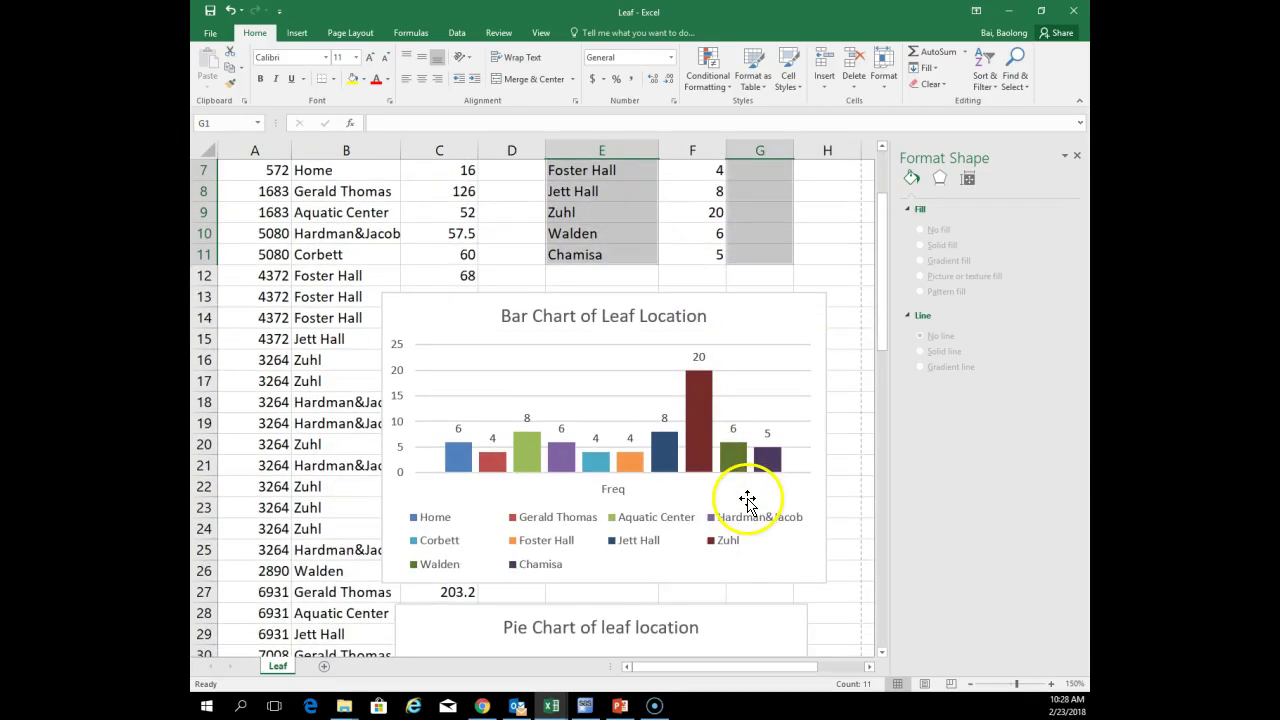
pyautogui.click(821, 254)
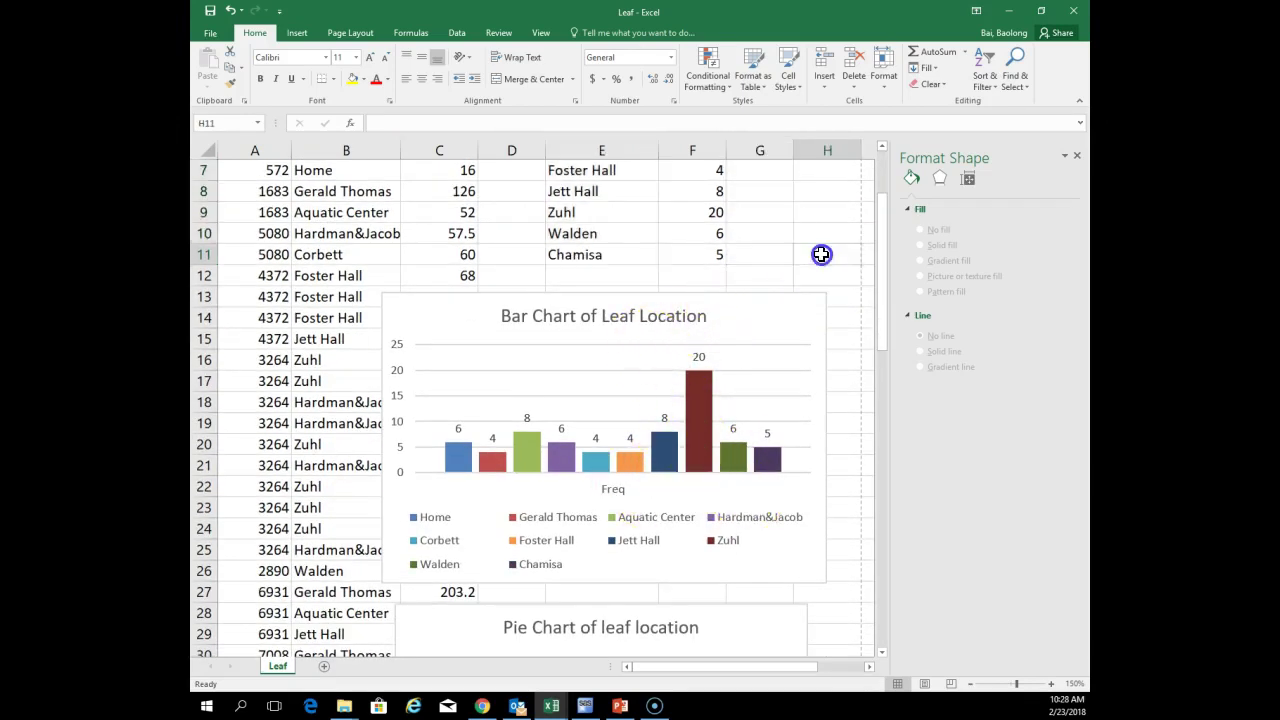
pyautogui.scroll(2, 584, 263)
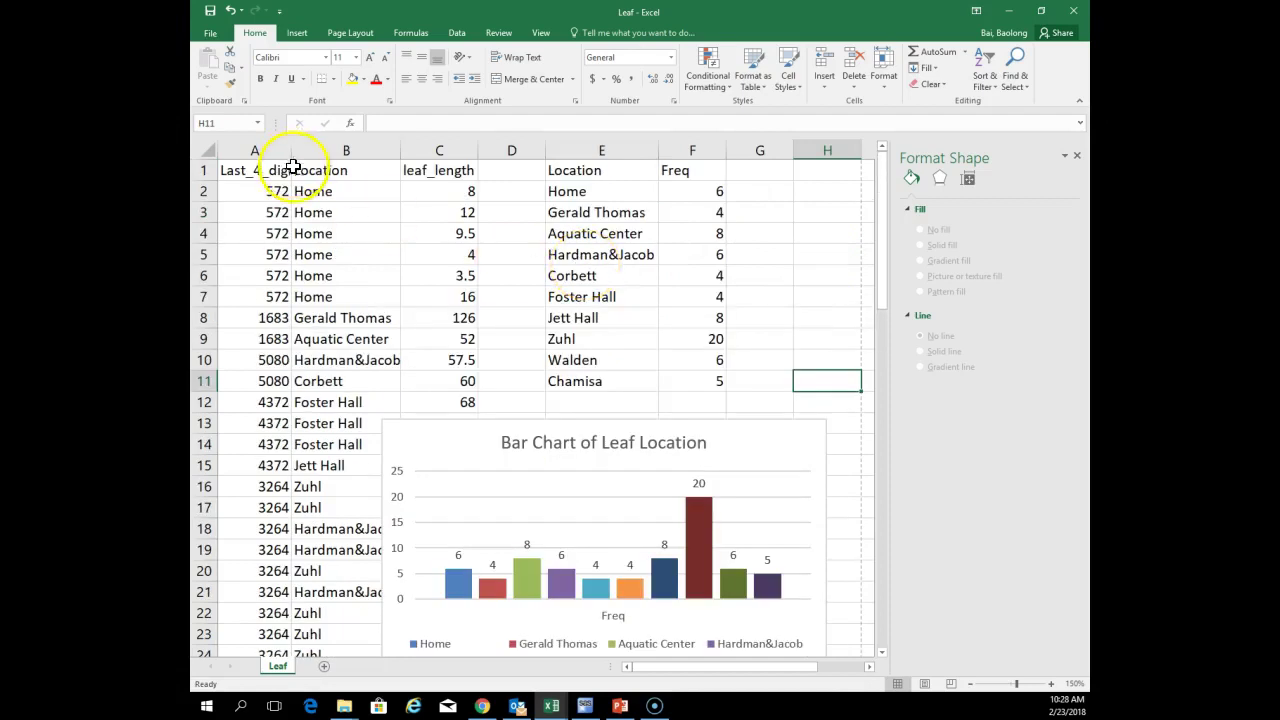